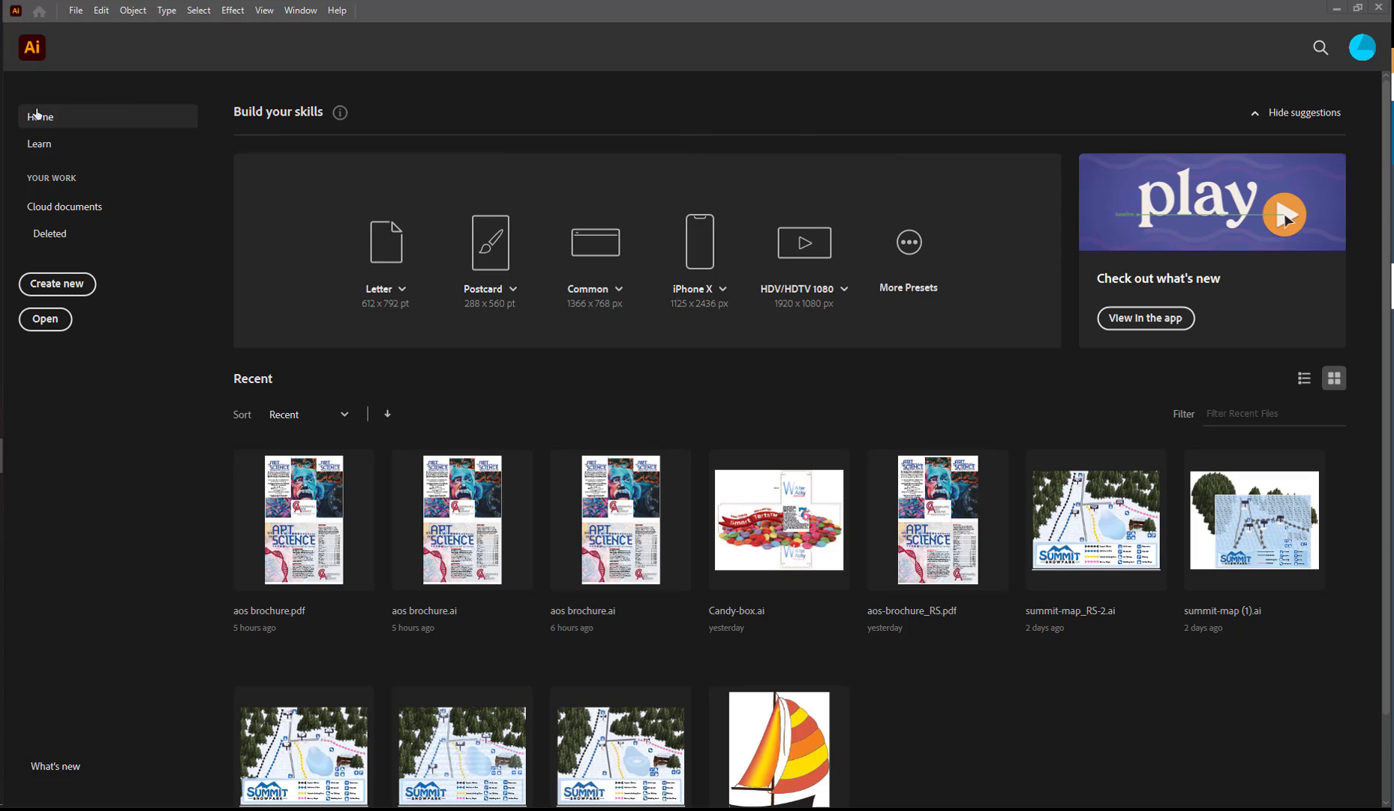
Open the square-box.ait template from the Candy folder inside WIP.
left_click(39, 319)
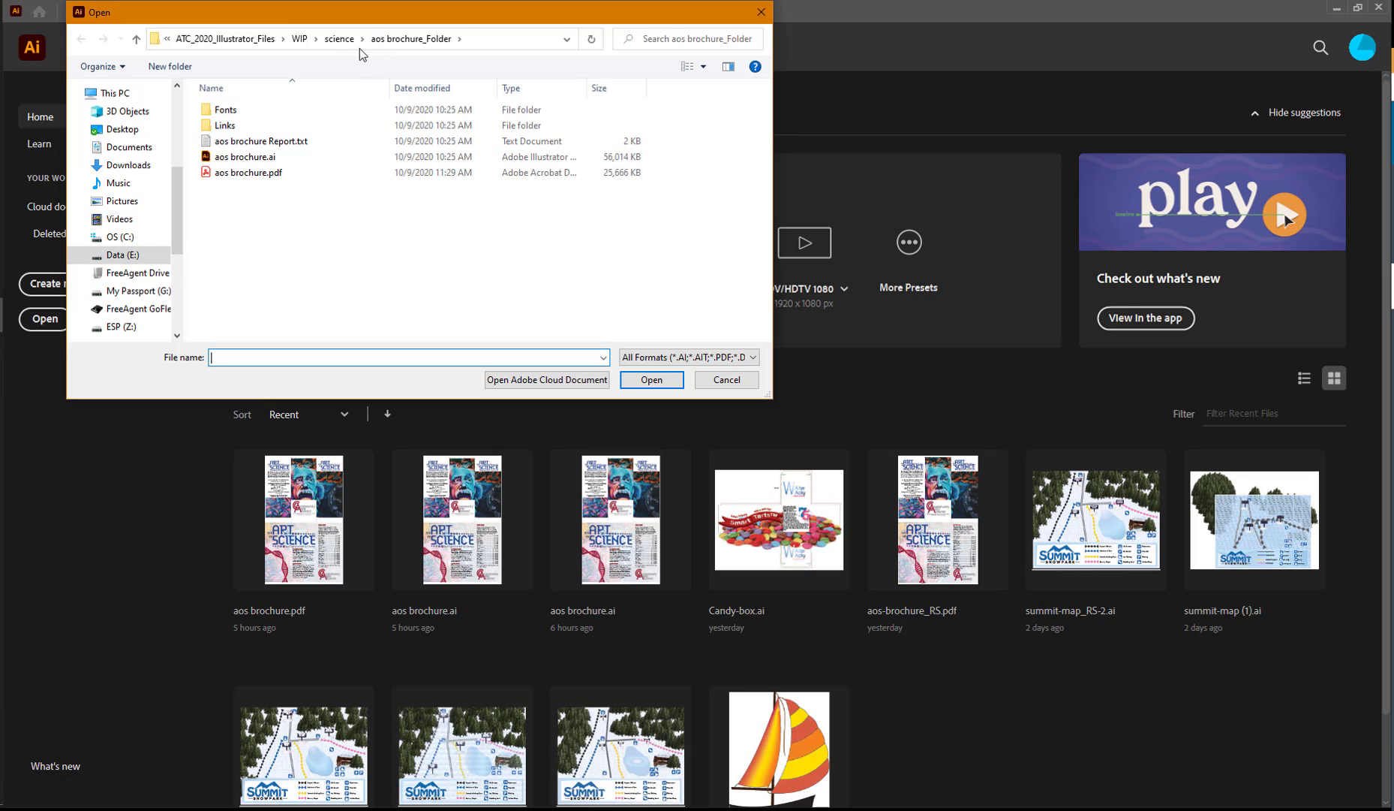
left_click(339, 39)
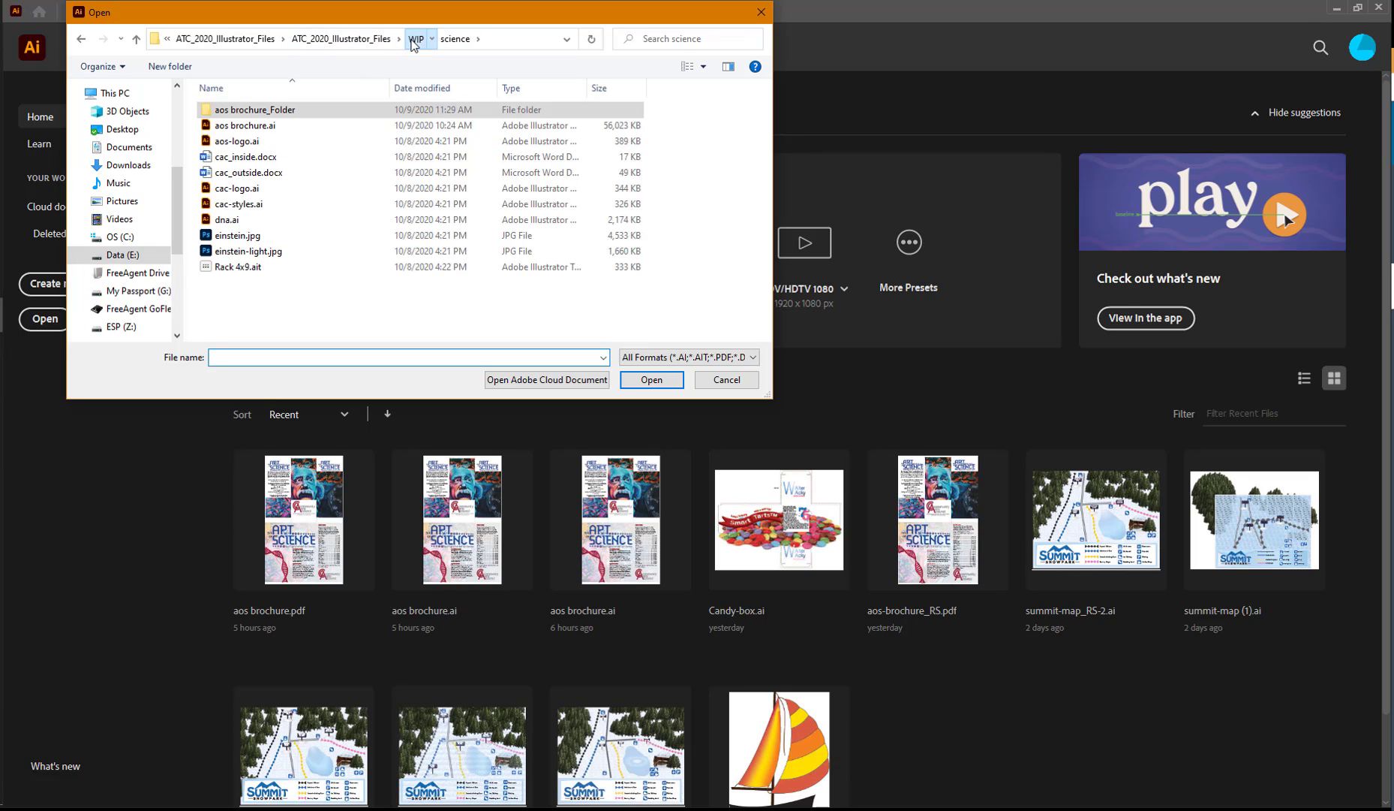
left_click(415, 39)
double_click(225, 109)
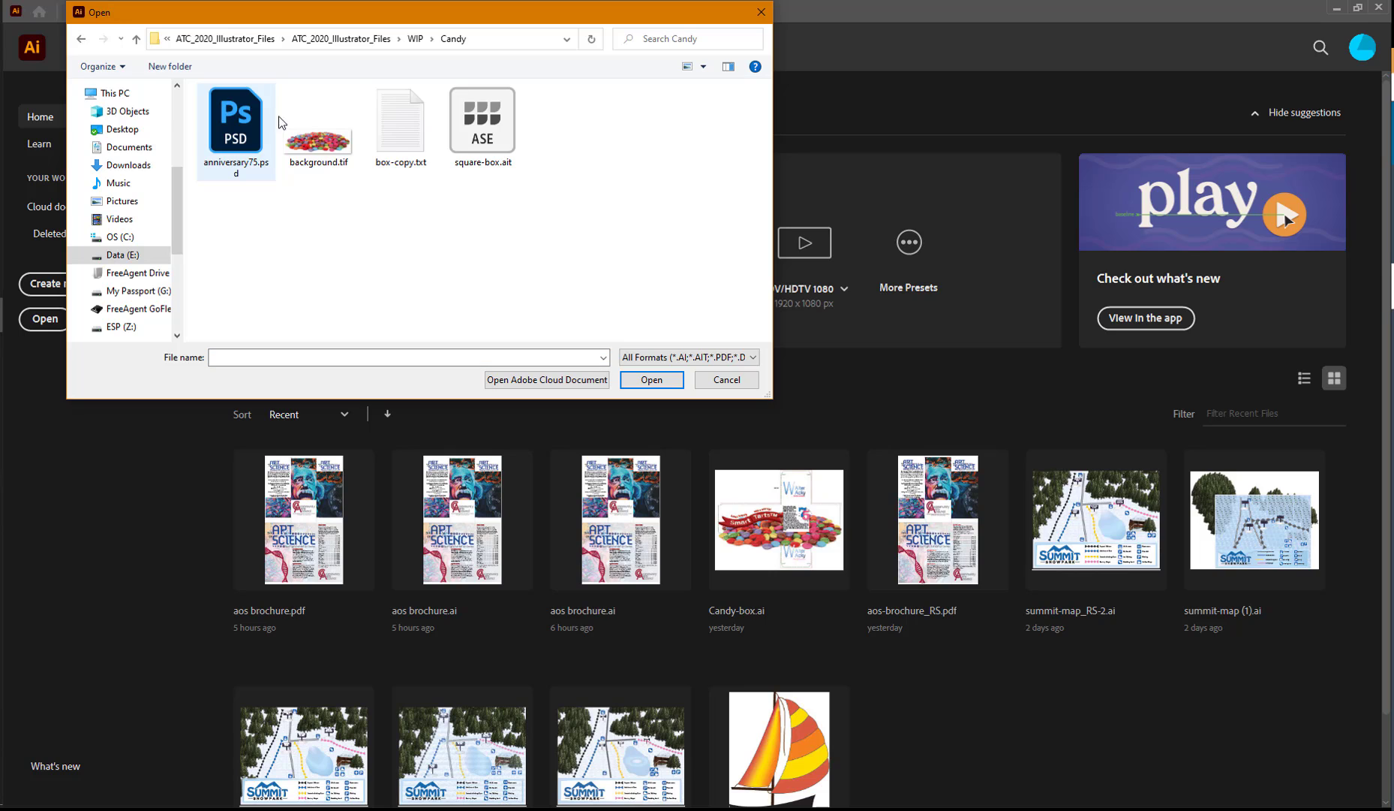
left_click(472, 141)
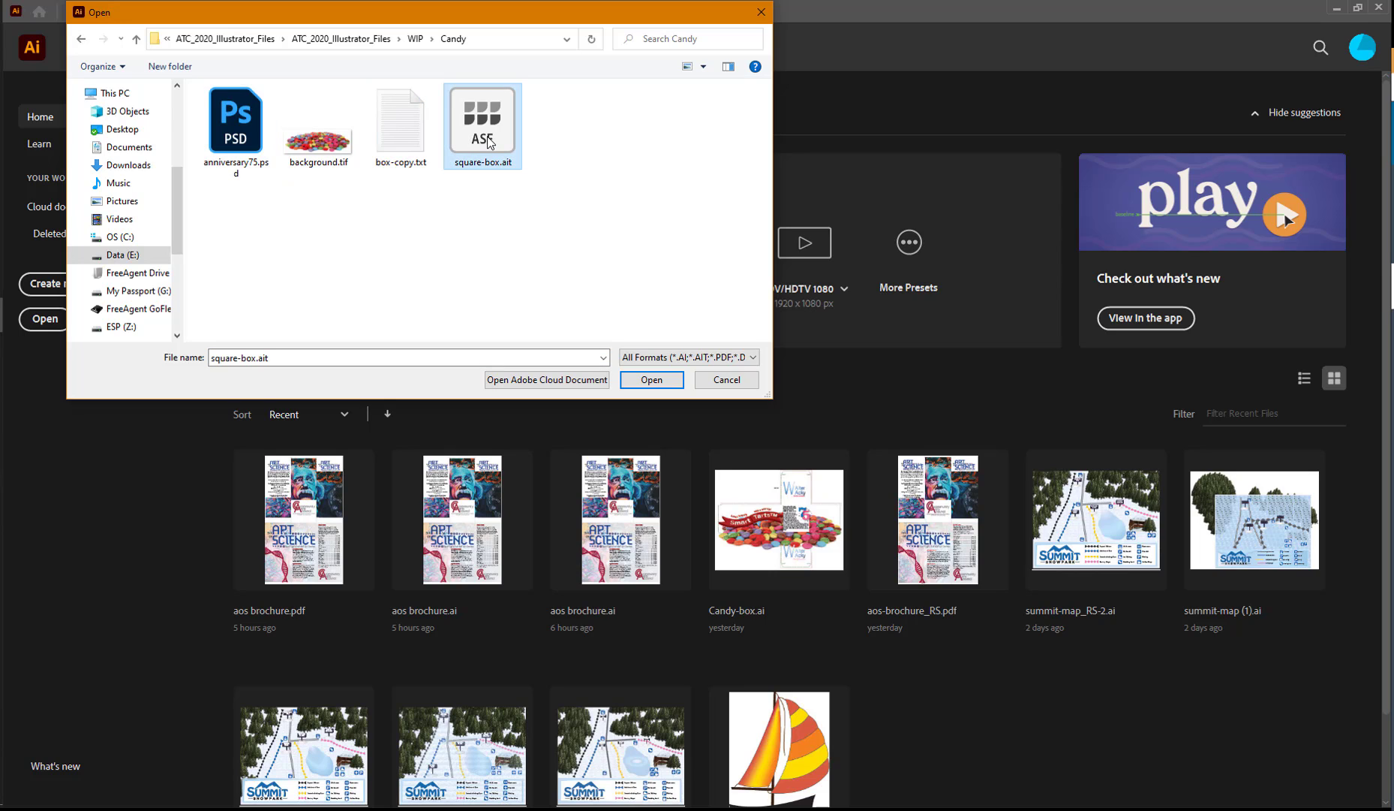
left_click(670, 380)
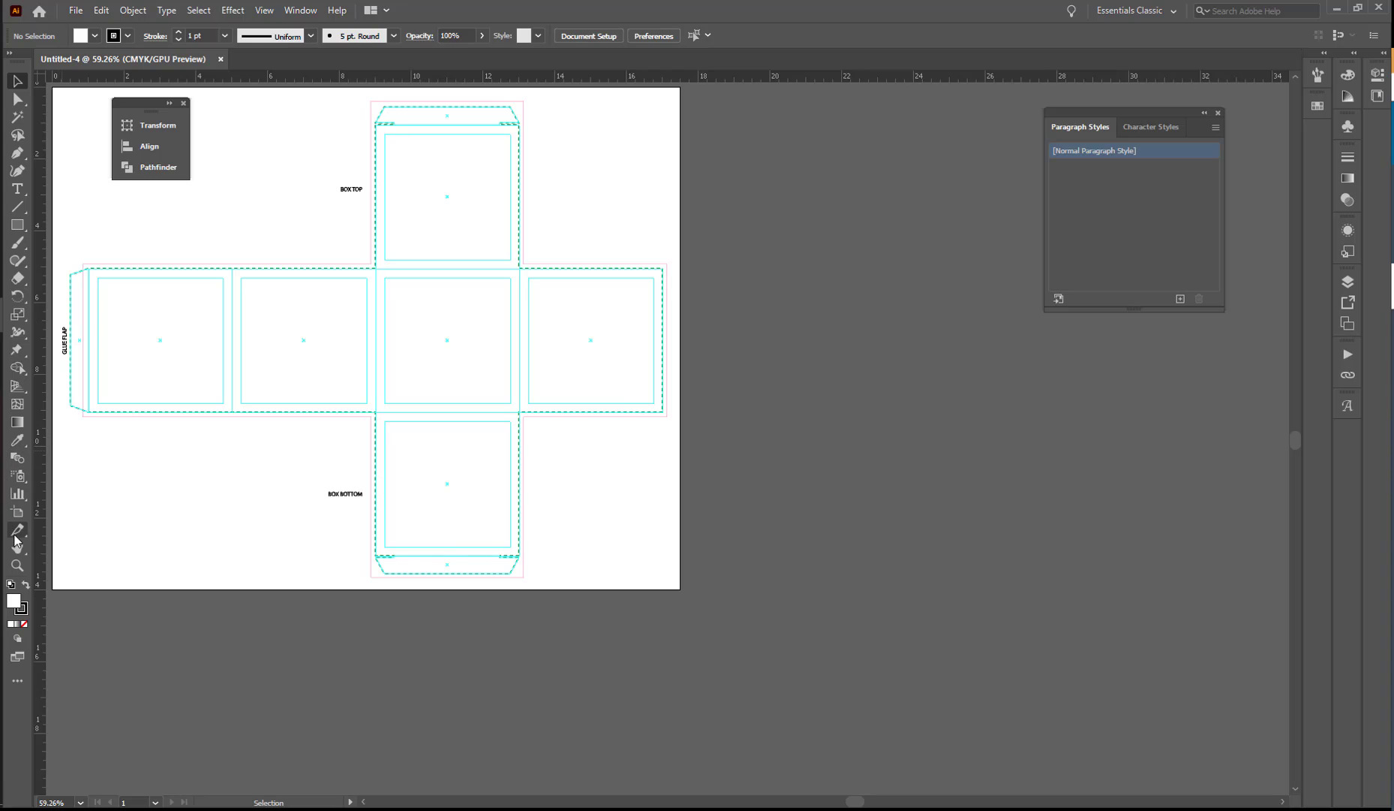
double_click(15, 566)
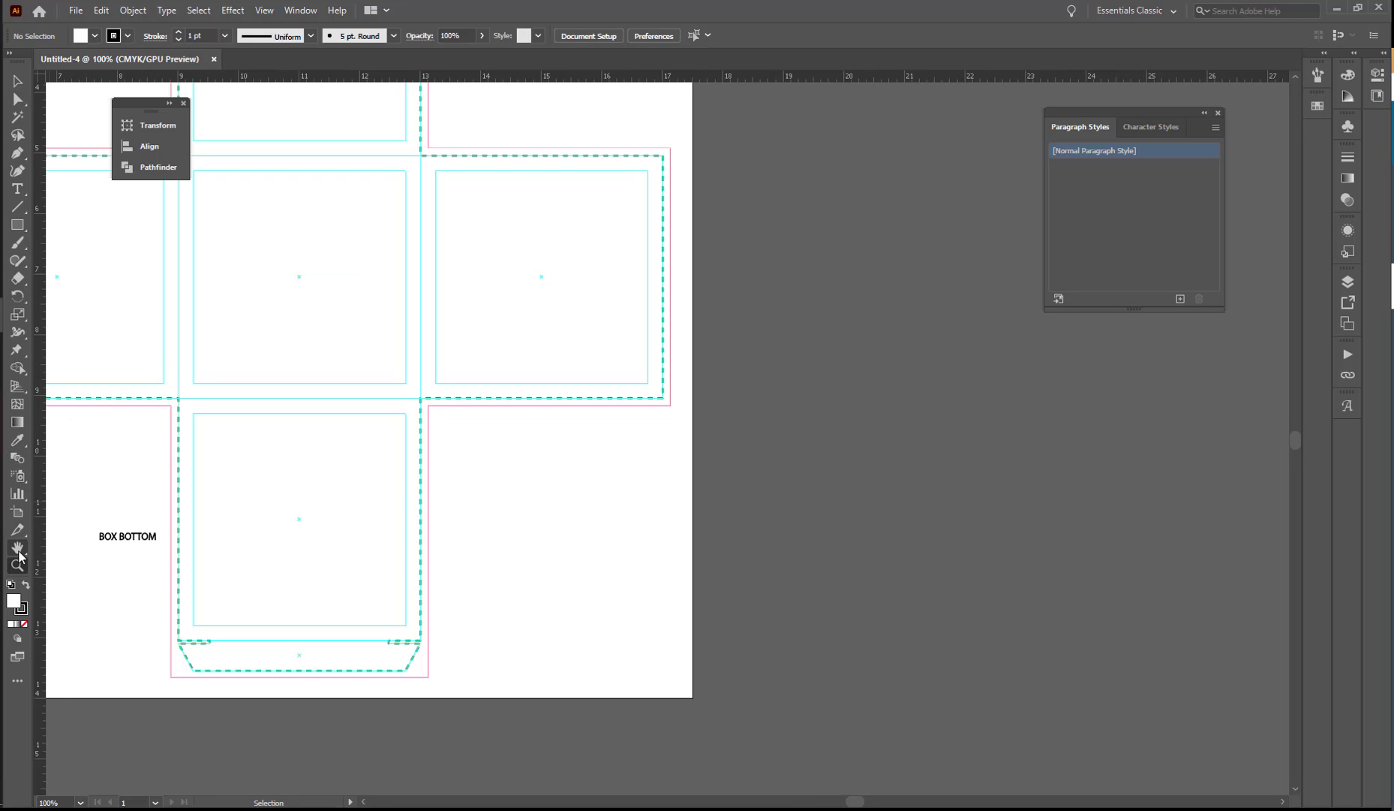
left_click(17, 547)
left_click_drag(220, 302, 589, 401)
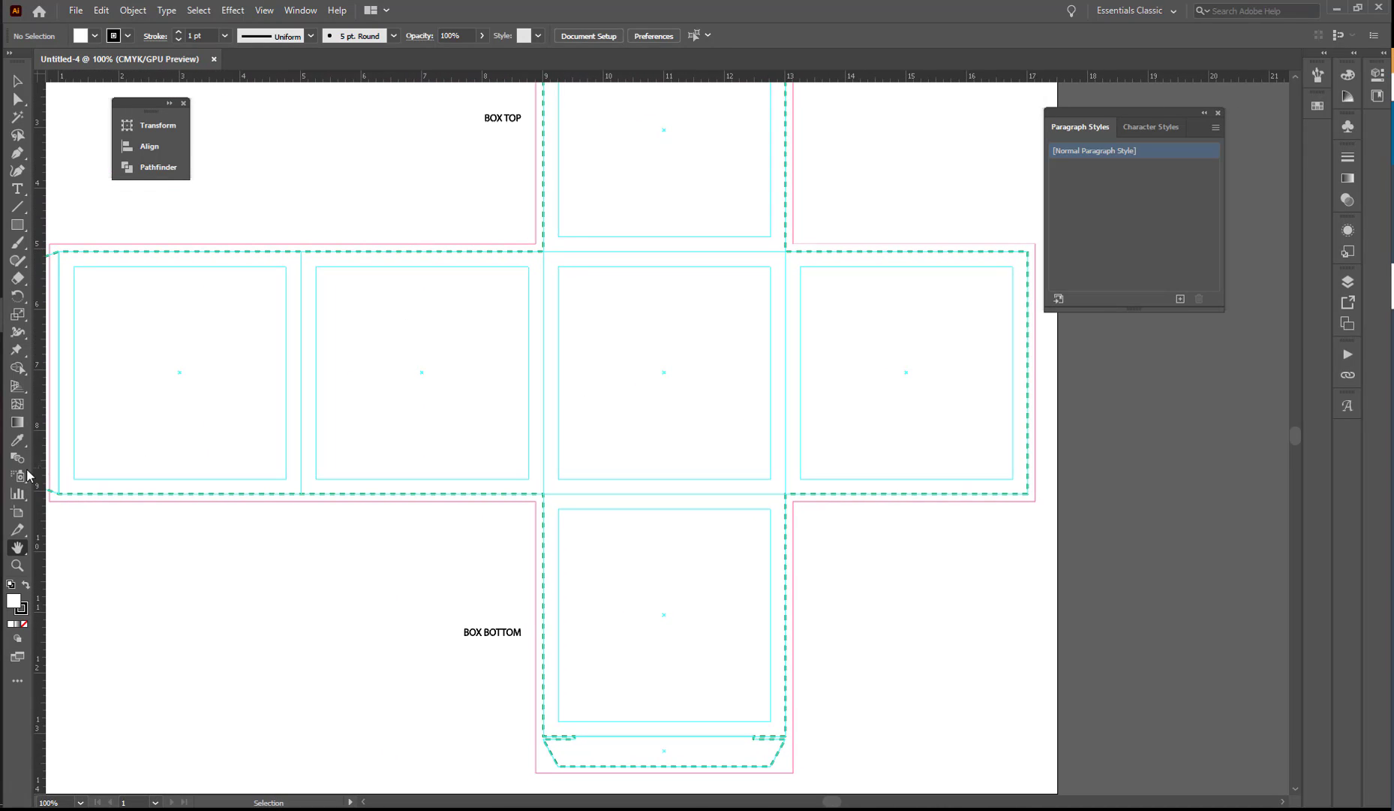
double_click(18, 545)
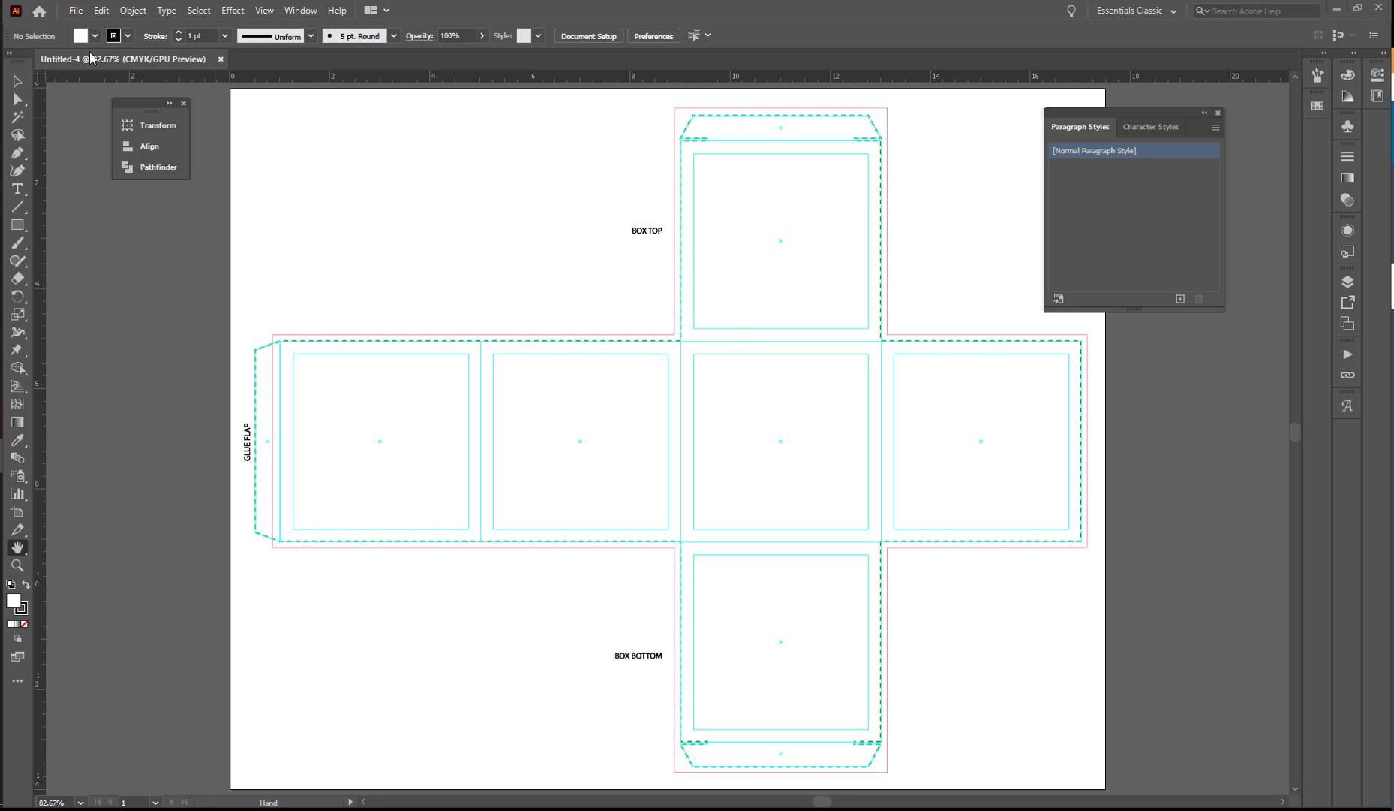
Save the document in the Candy folder as candy-box in Adobe Illustrator format, keeping the default Illustrator 2020 options.
left_click(77, 12)
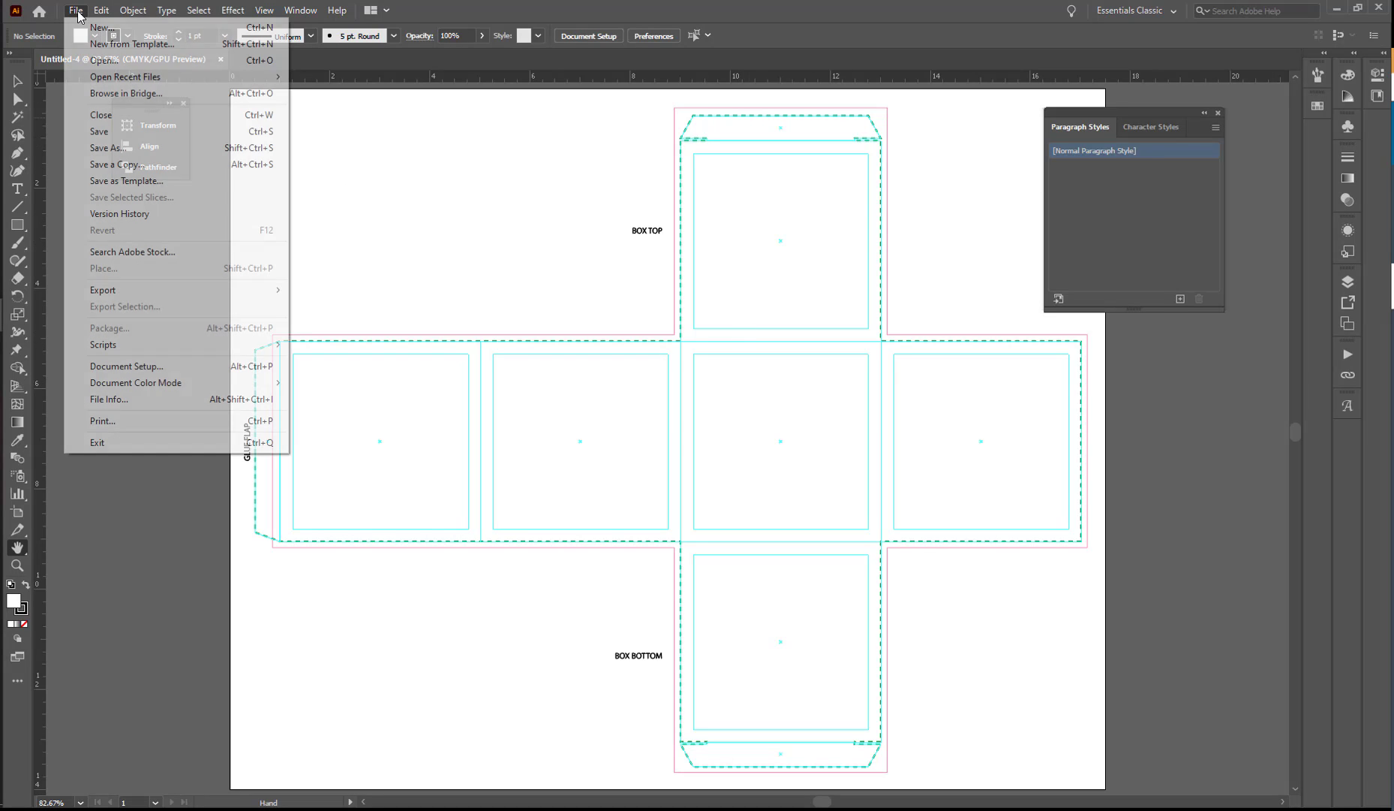
left_click(113, 131)
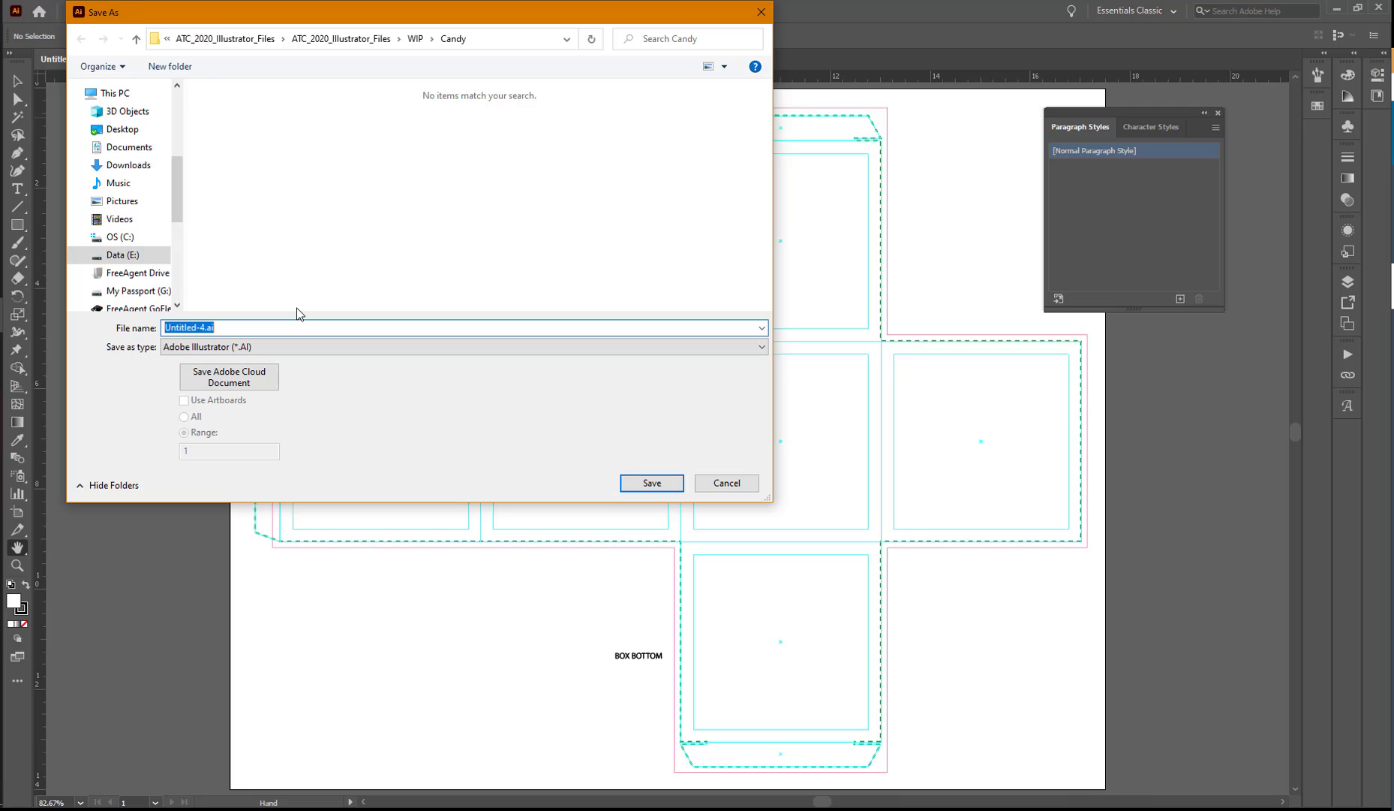
type("candy-box")
left_click(638, 482)
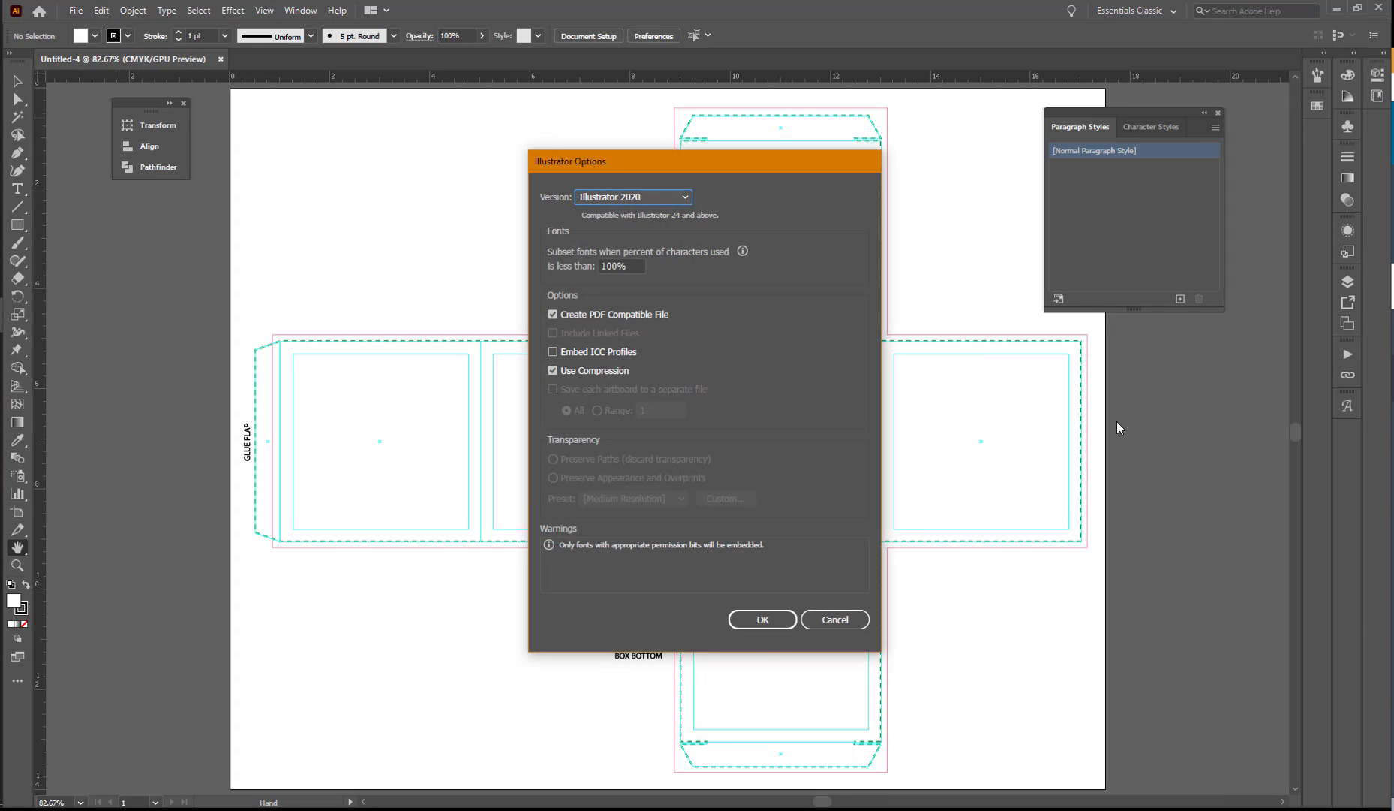
left_click(763, 619)
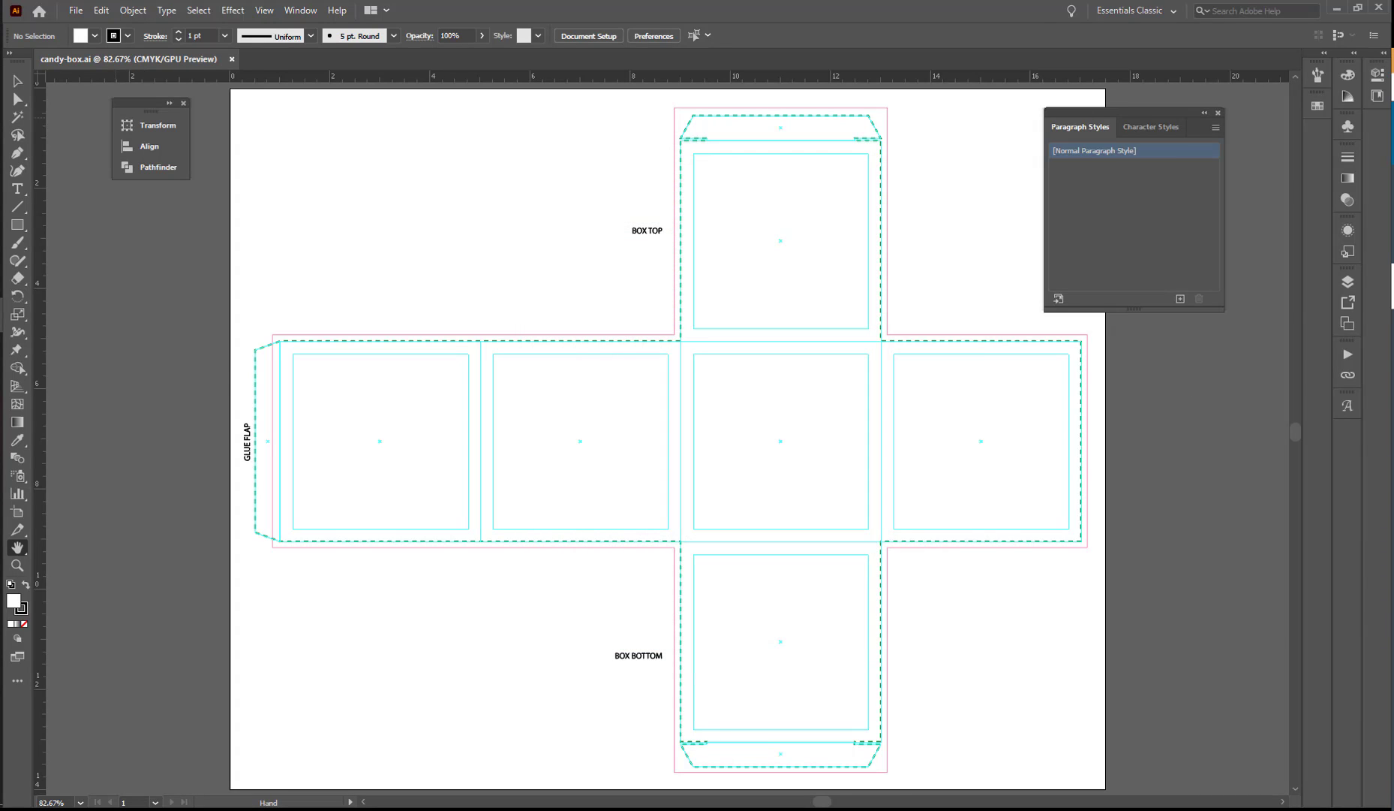
Add a new layer and name it background.
left_click(1348, 281)
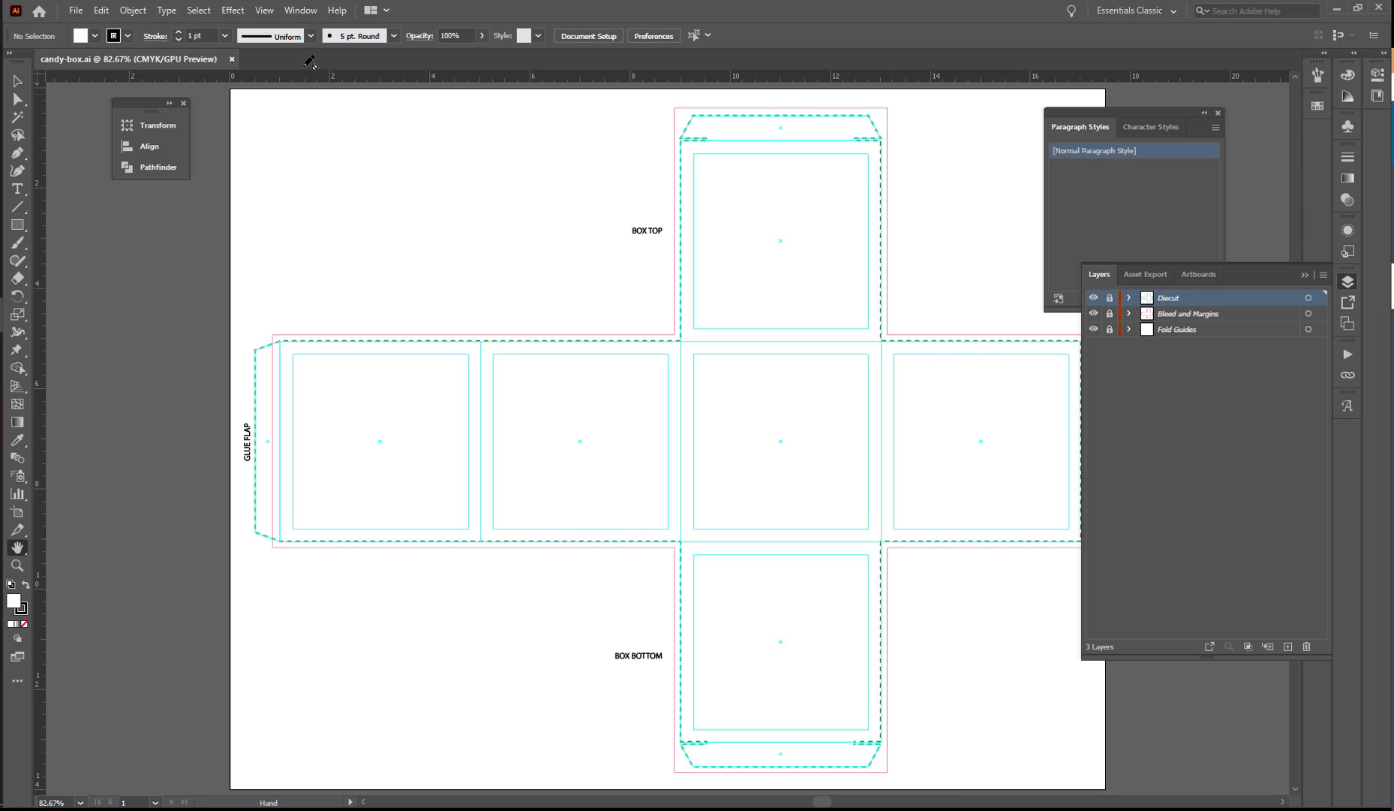
left_click(18, 81)
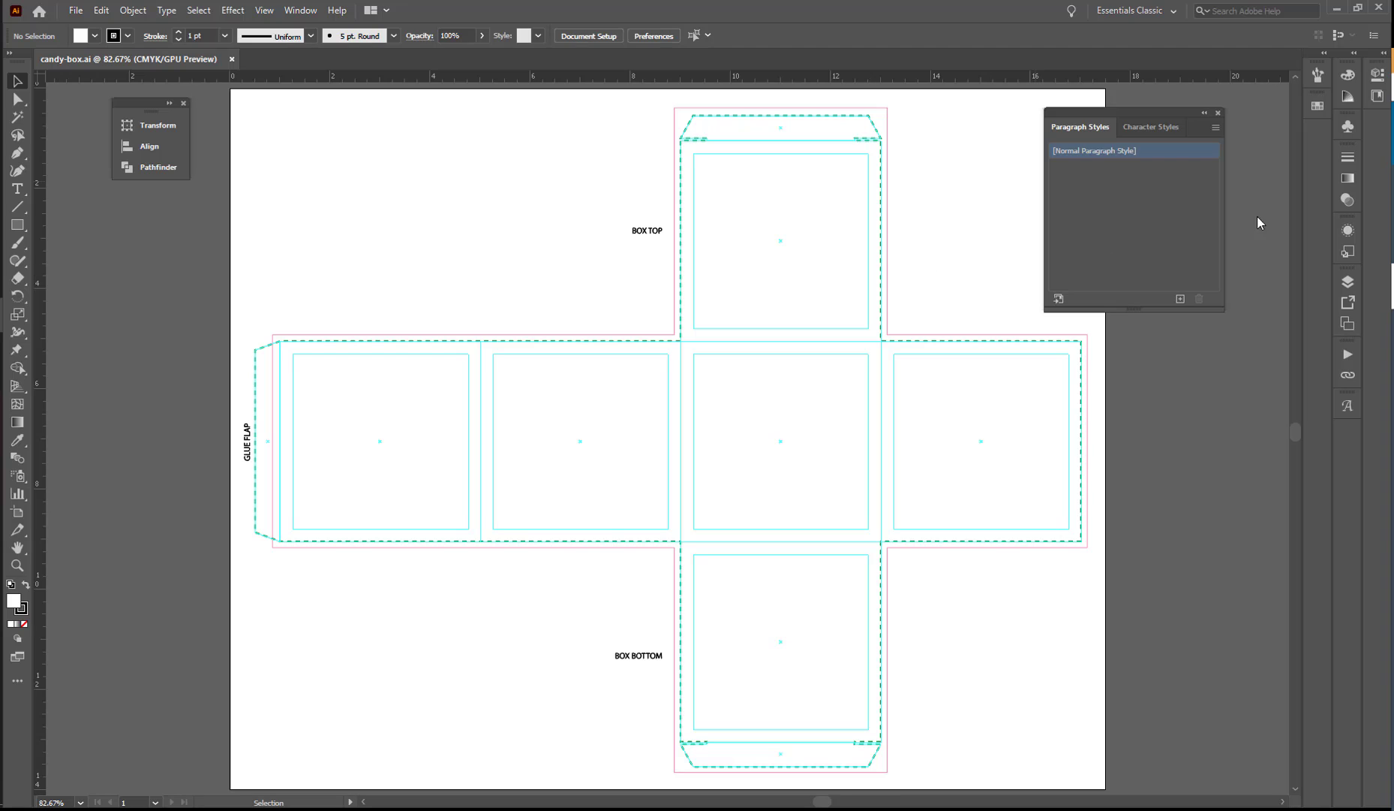
left_click(1348, 282)
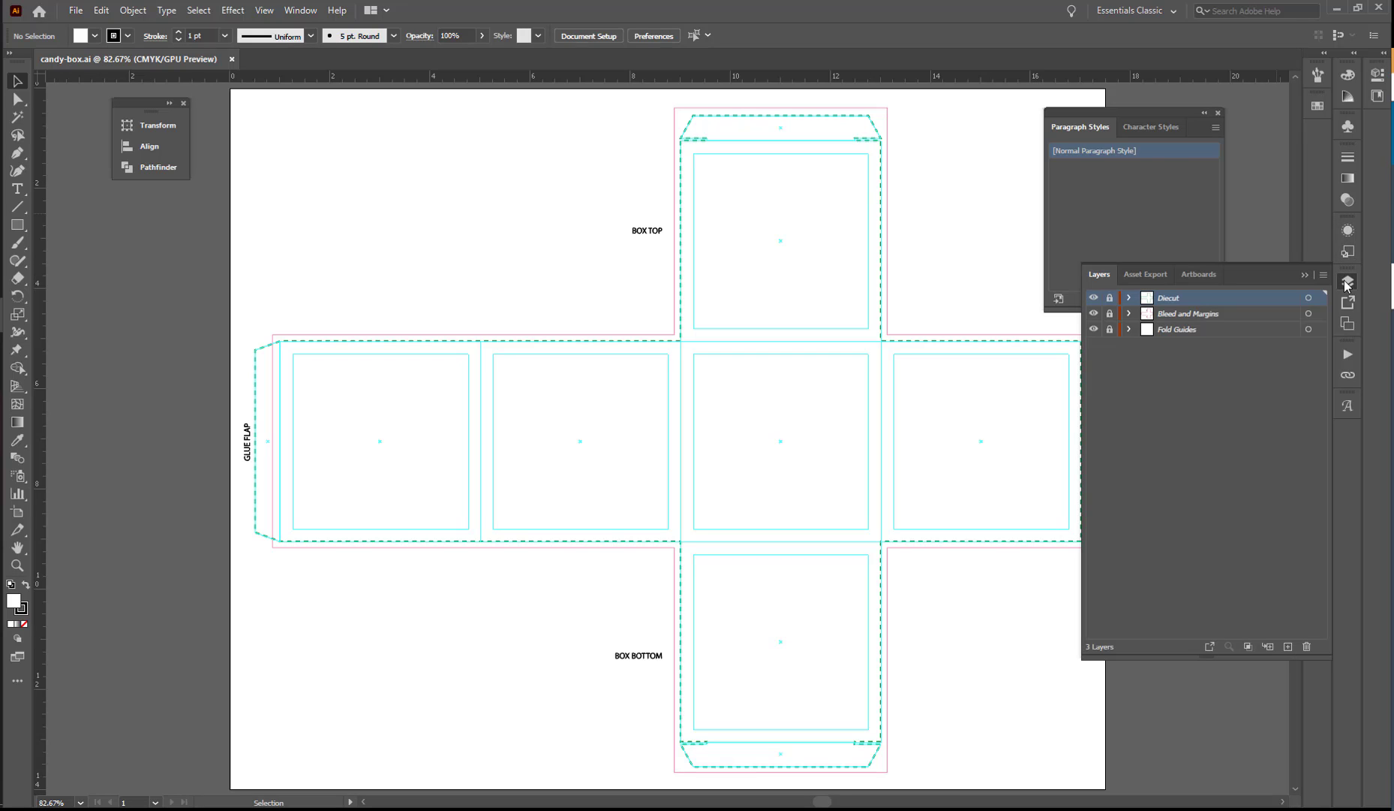
left_click(1288, 646)
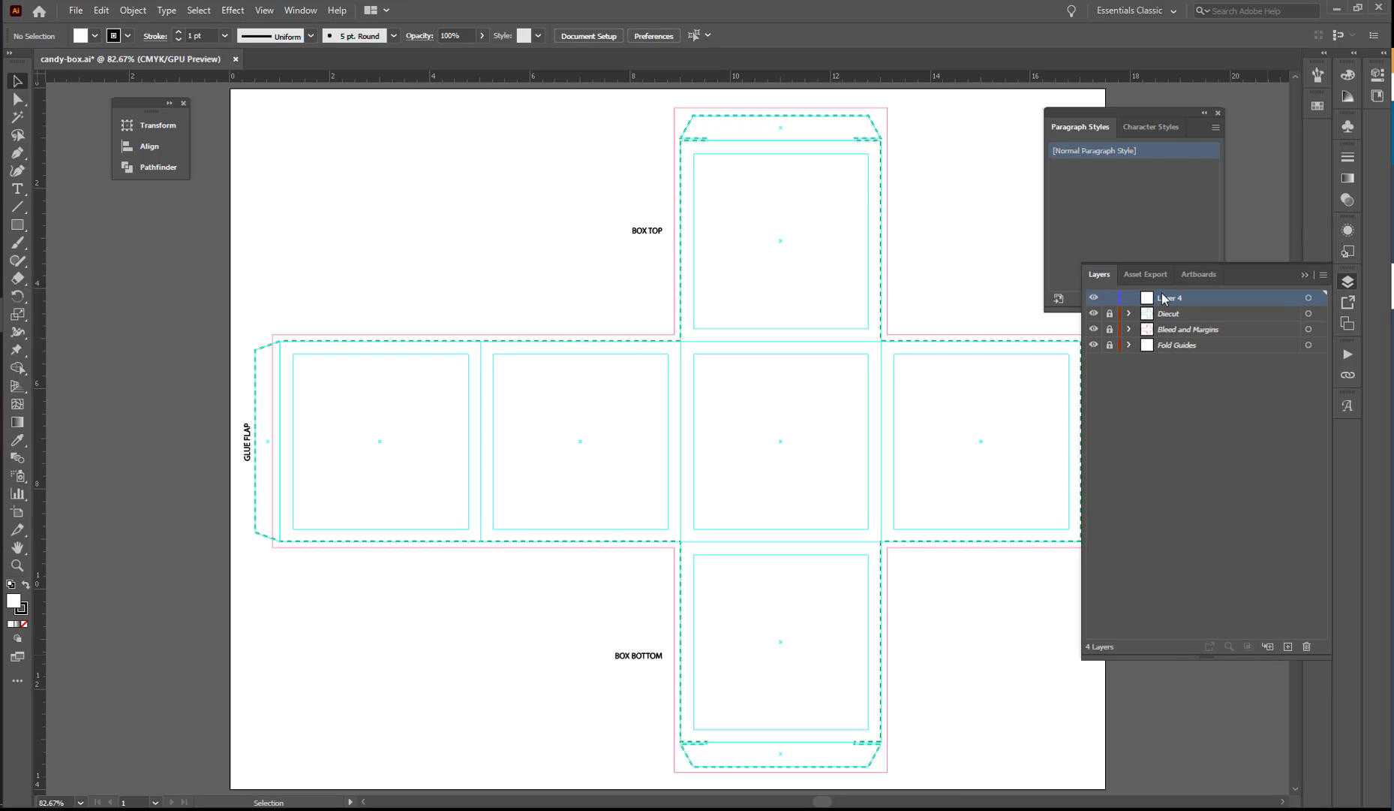
double_click(1185, 298)
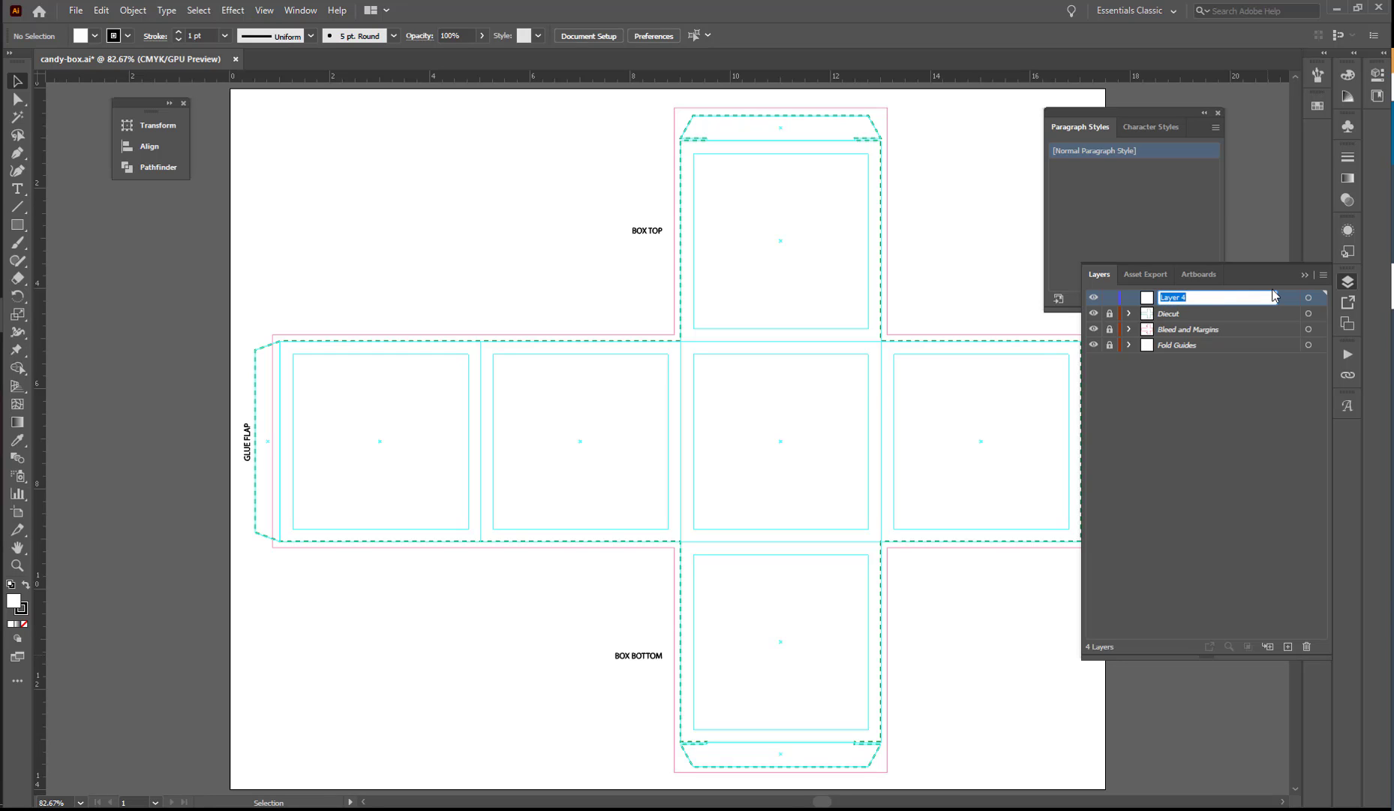
type("background")
key("Return")
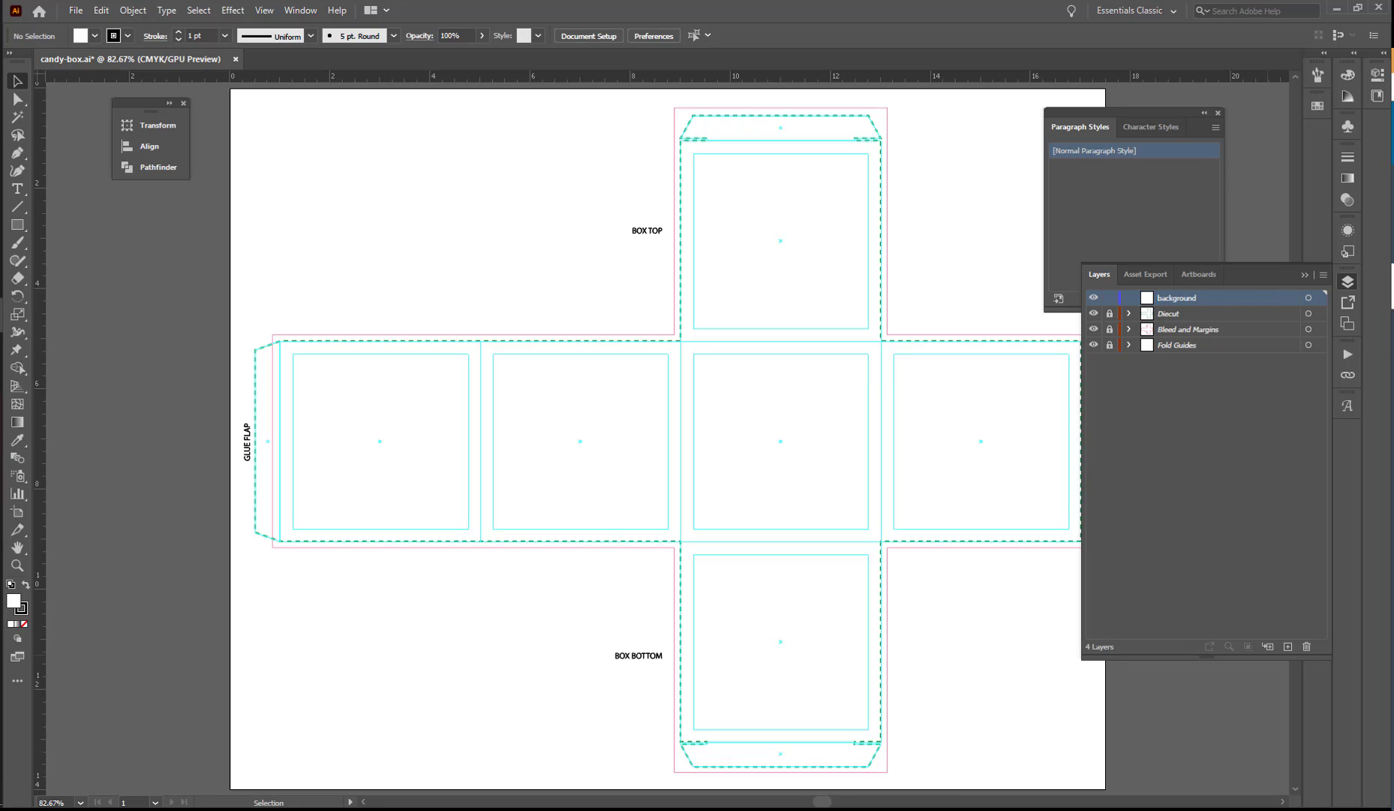
Move the background layer directly below the Diecut layer.
key("F7")
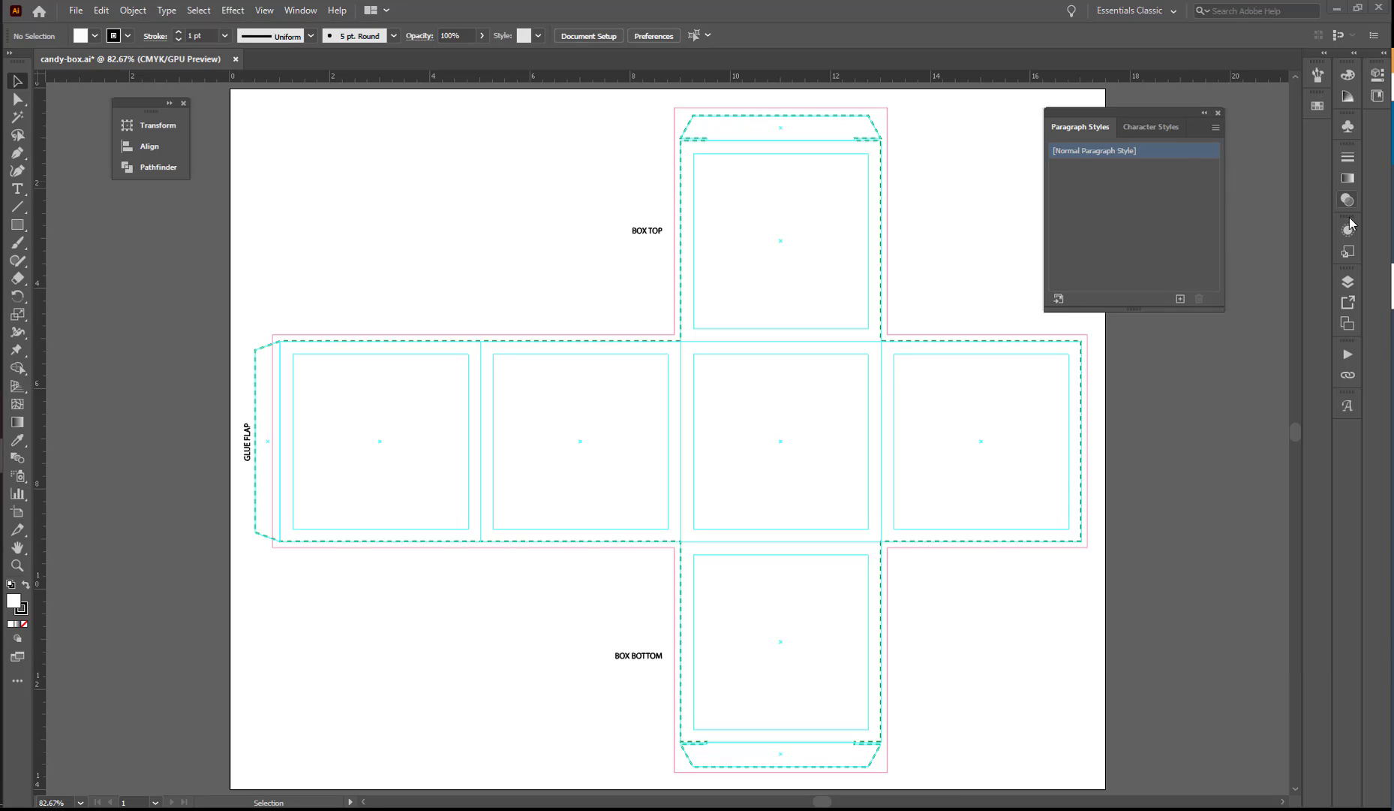
left_click(1347, 280)
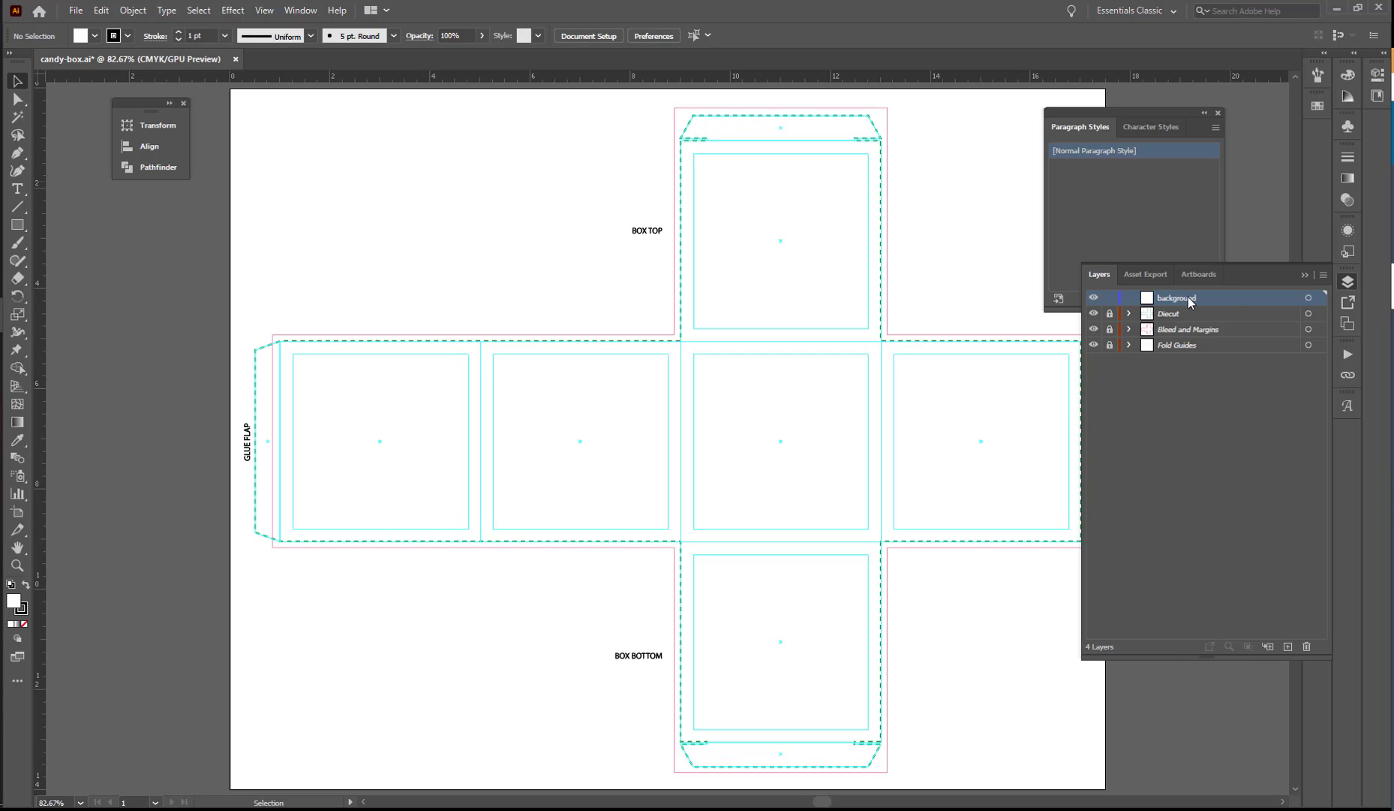
left_click_drag(1191, 300, 1190, 320)
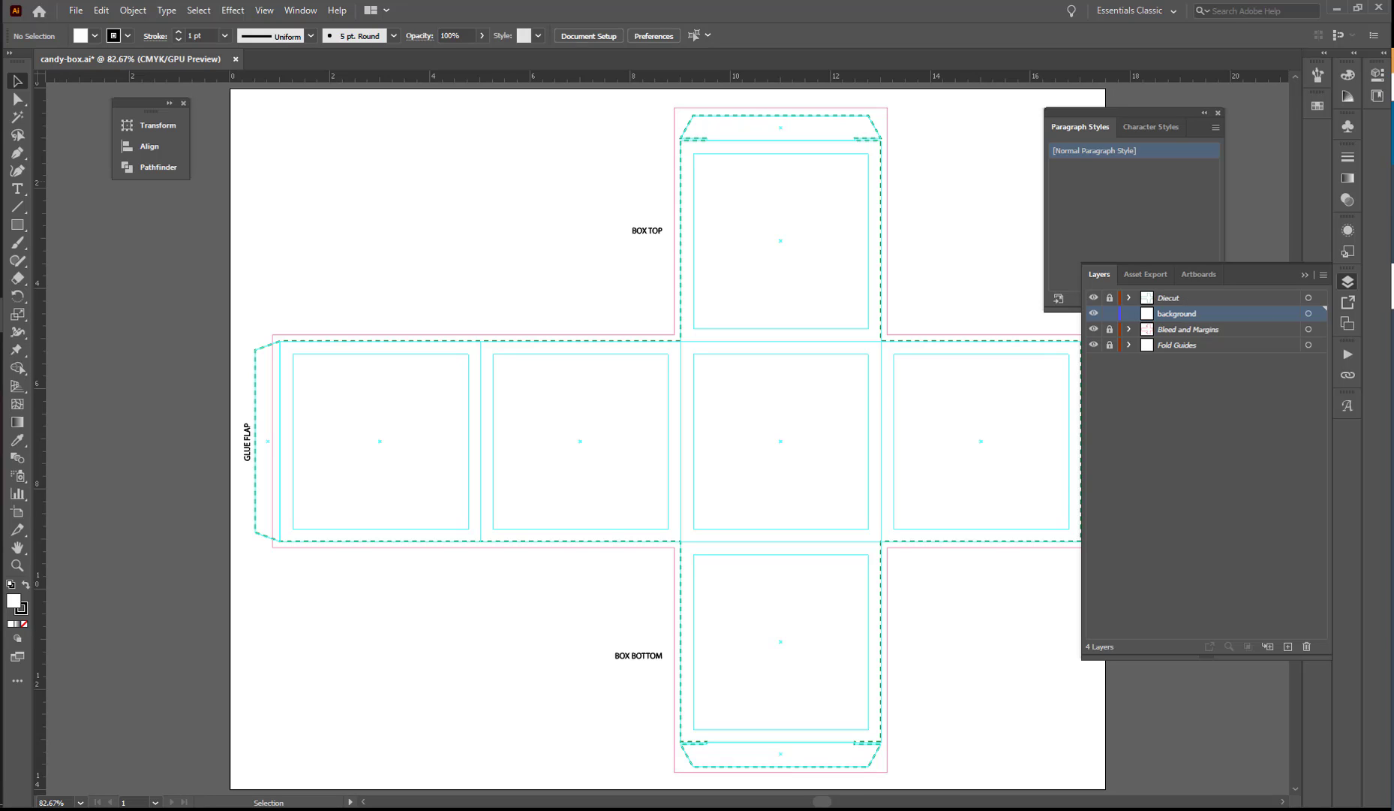
left_click(1348, 282)
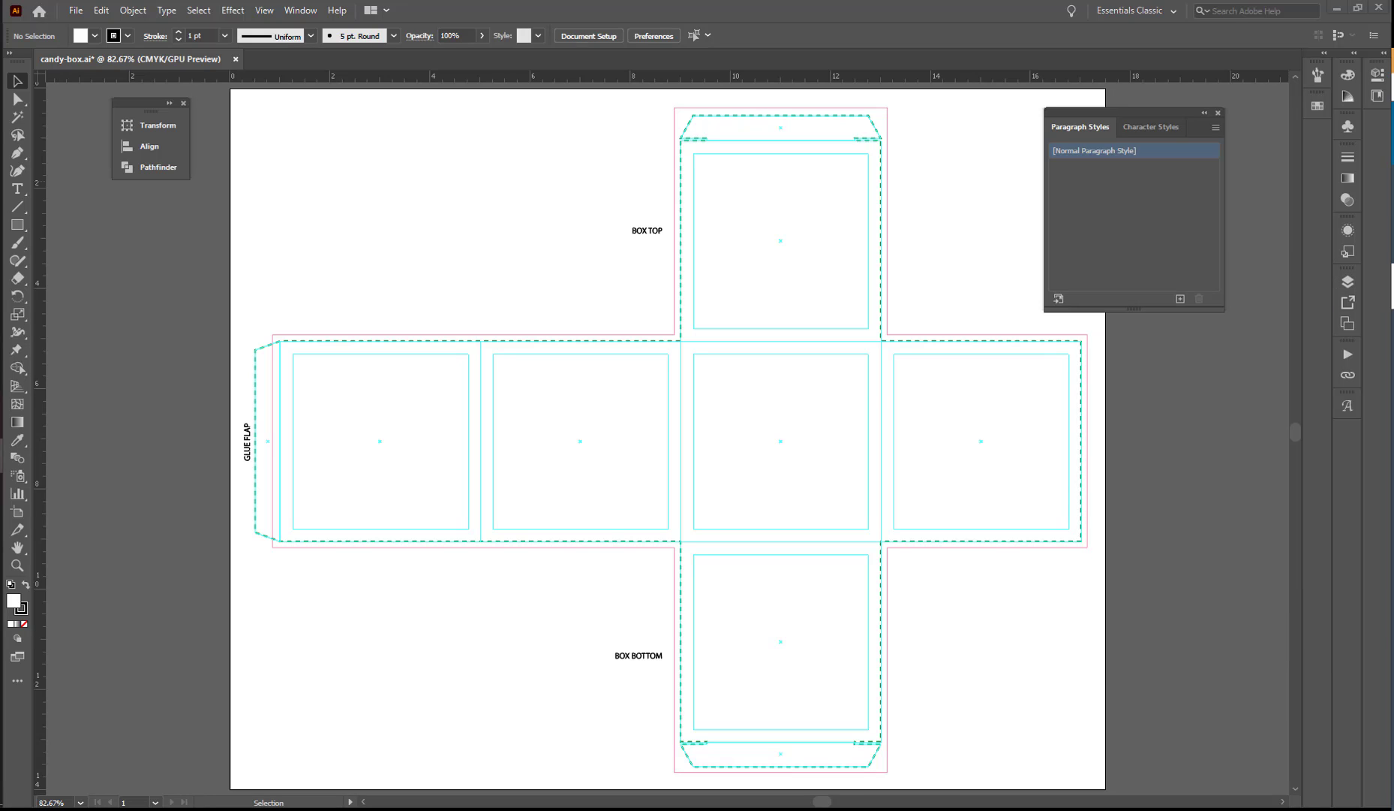
Place background.tif unlinked and without import options on the background layer, starting inside the side panel beside the glue flap.
left_click(1347, 281)
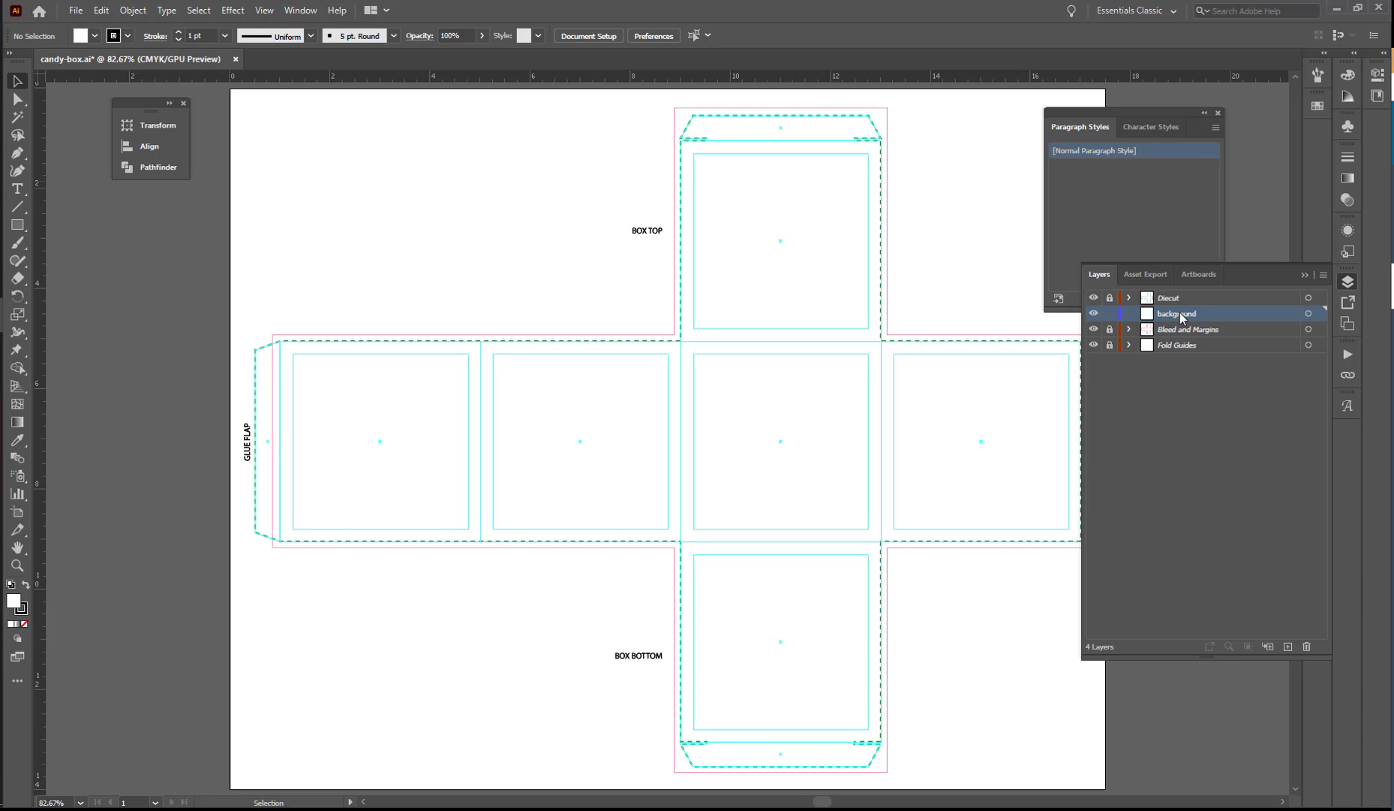
left_click(78, 11)
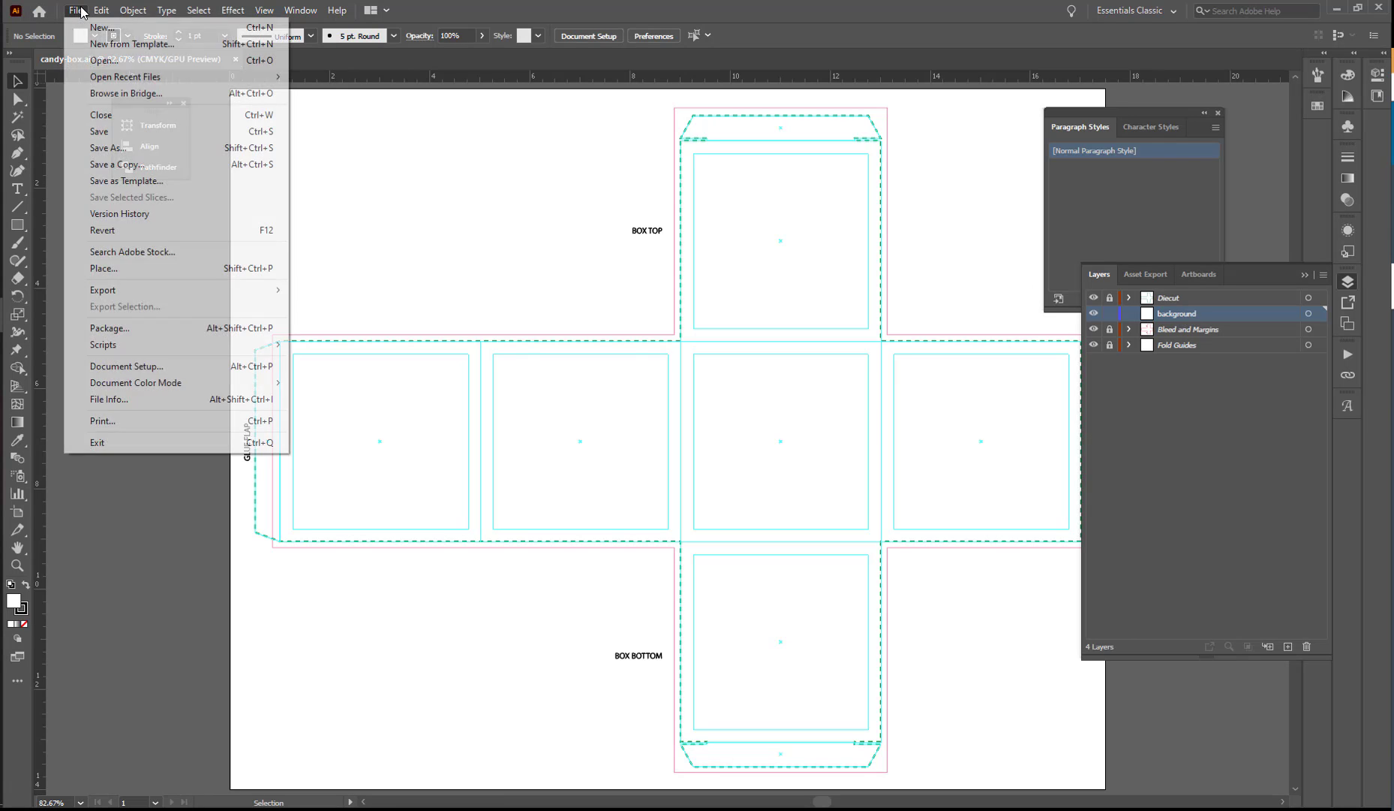
left_click(105, 270)
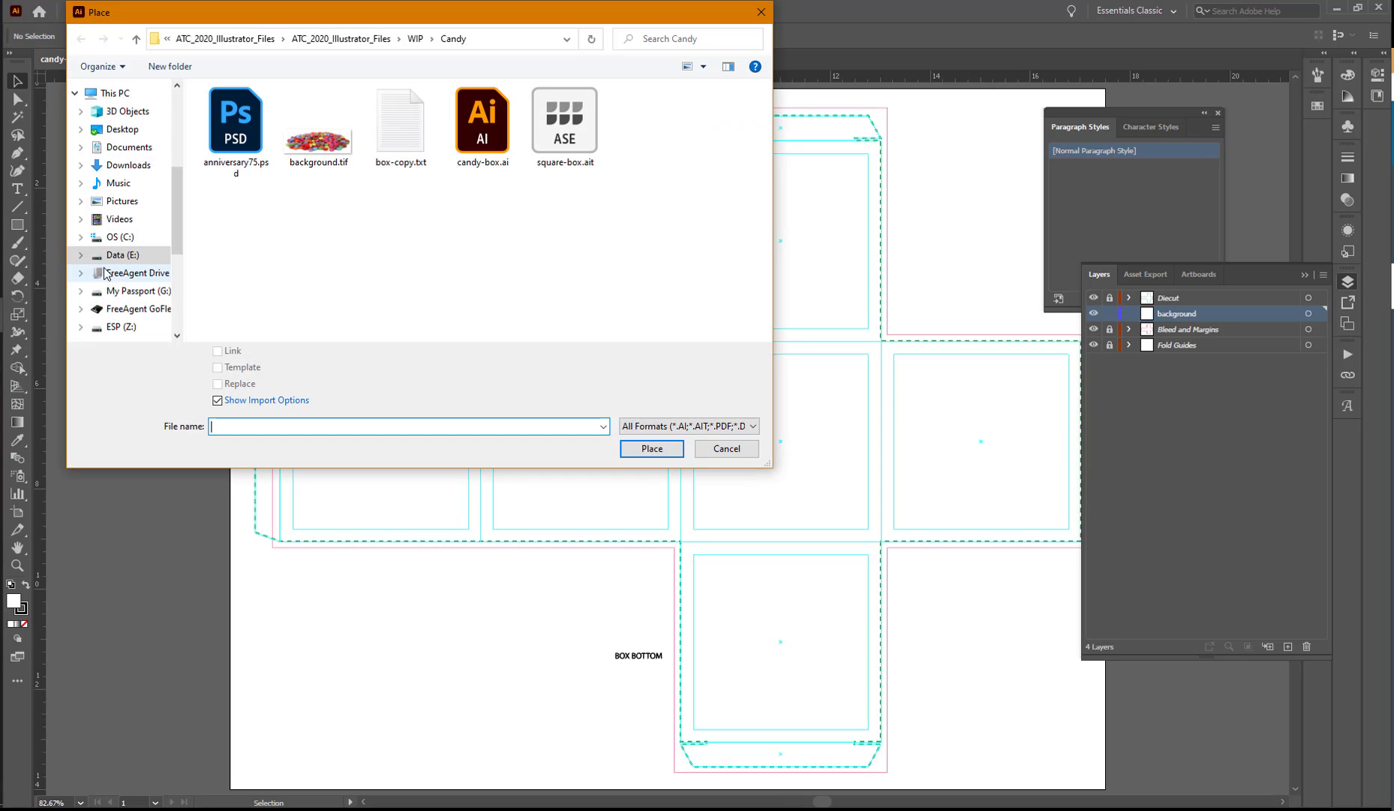
left_click(325, 146)
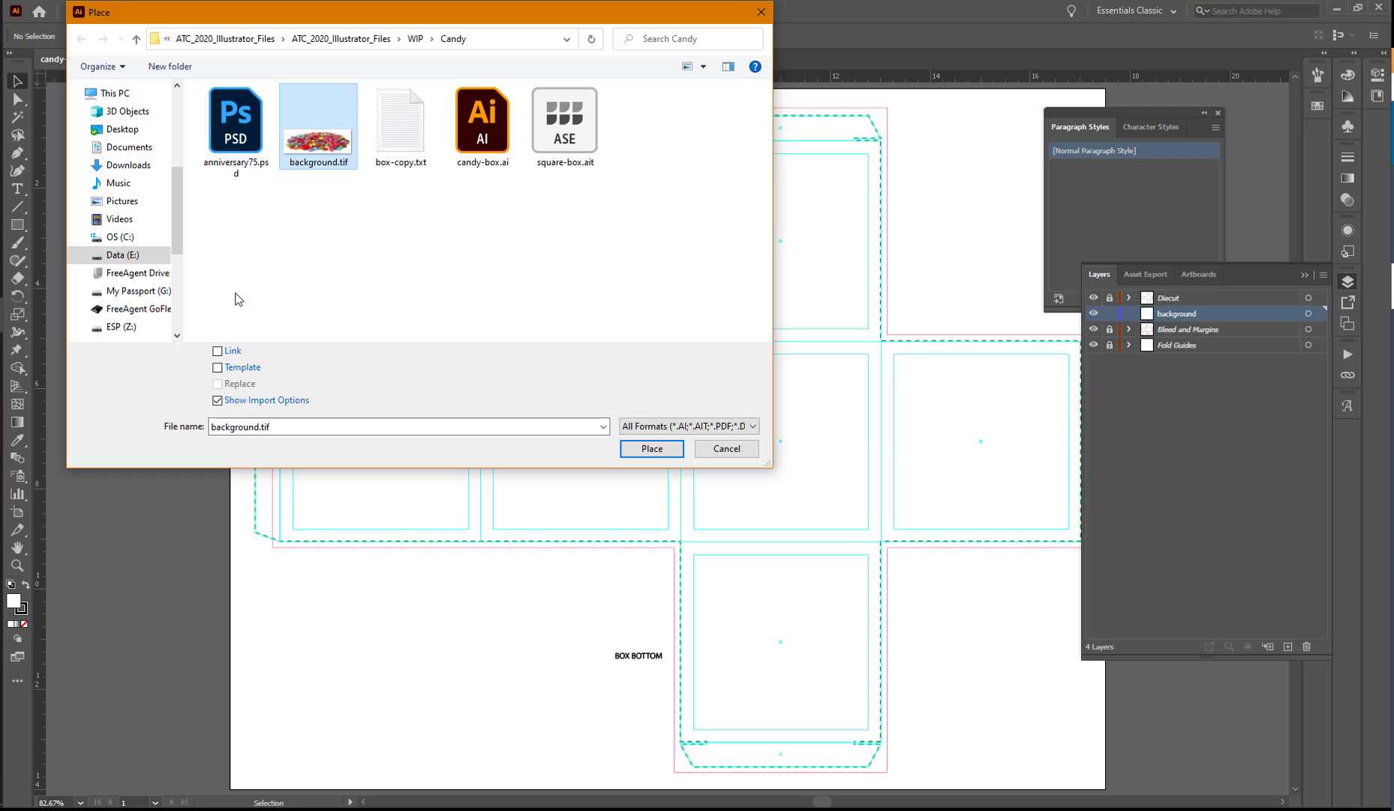
left_click(218, 400)
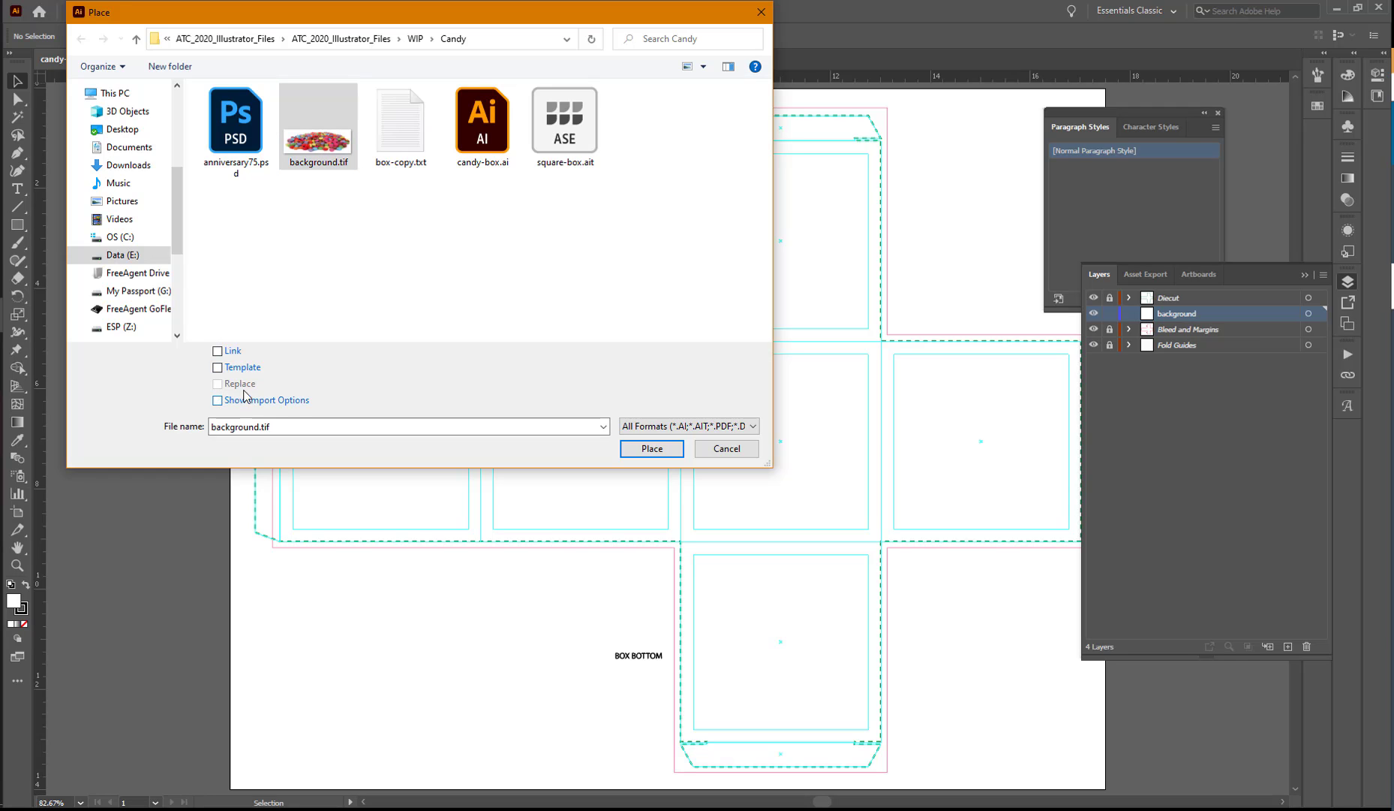
left_click(650, 451)
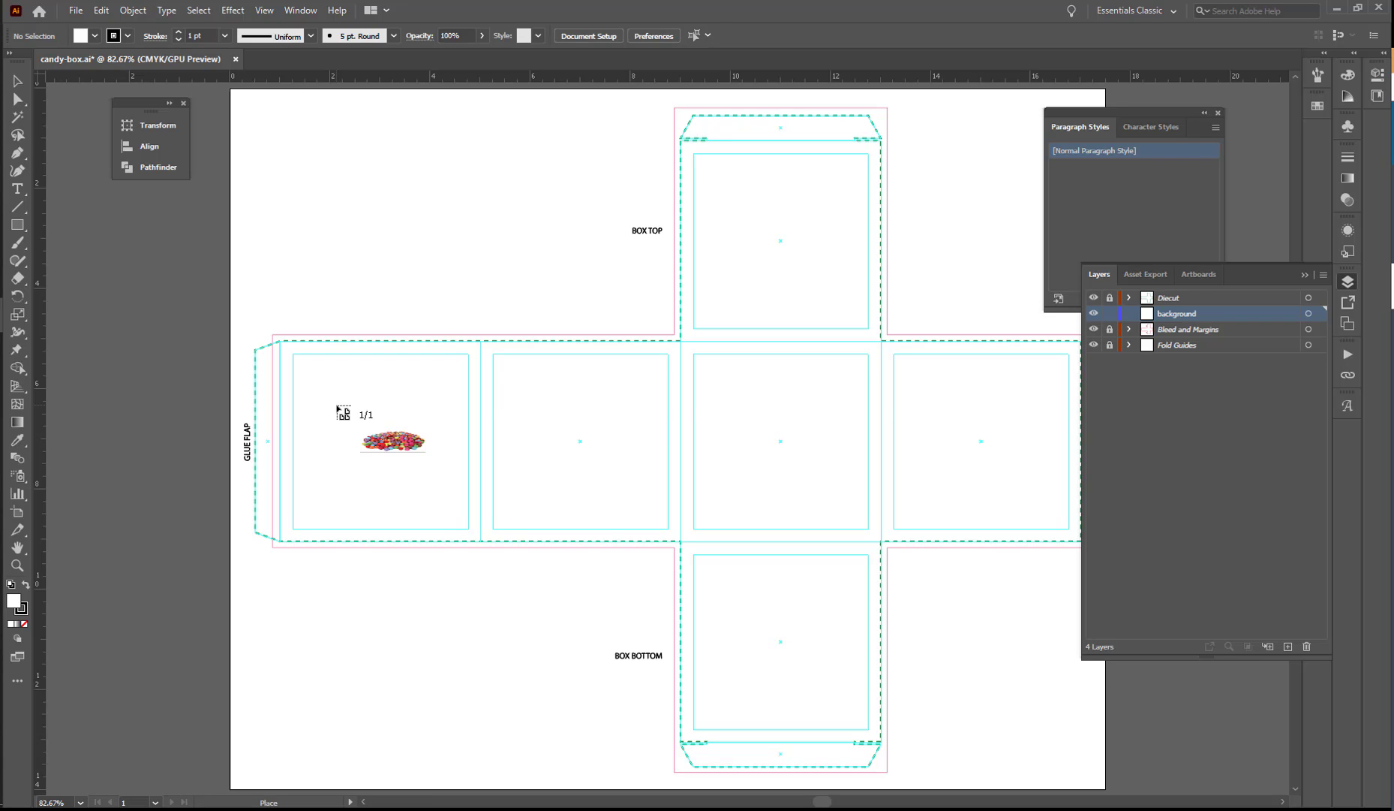
left_click(336, 405)
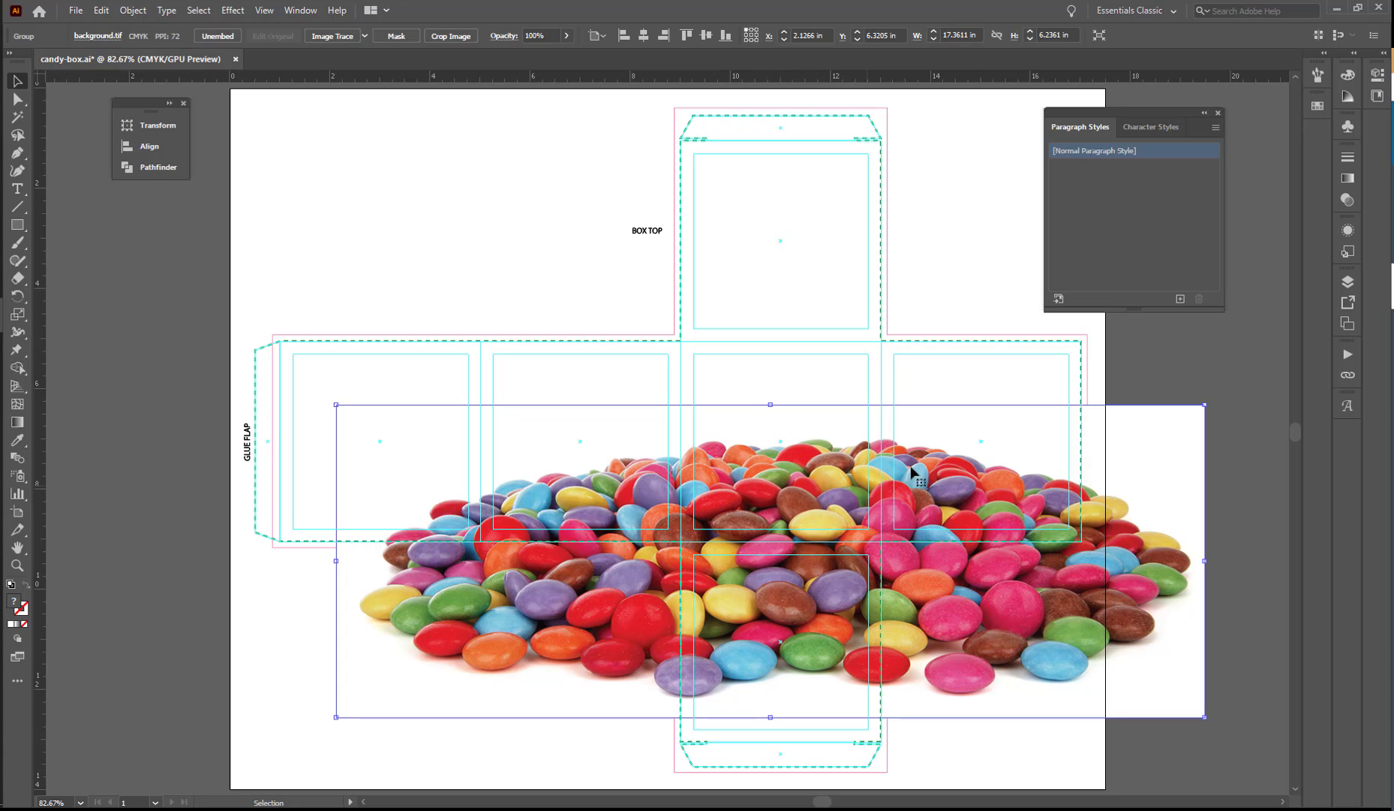
Move the candy image up and left over the middle row of box panels, to about X 0.67 in, Y 5.05 in.
left_click_drag(1015, 481, 950, 465)
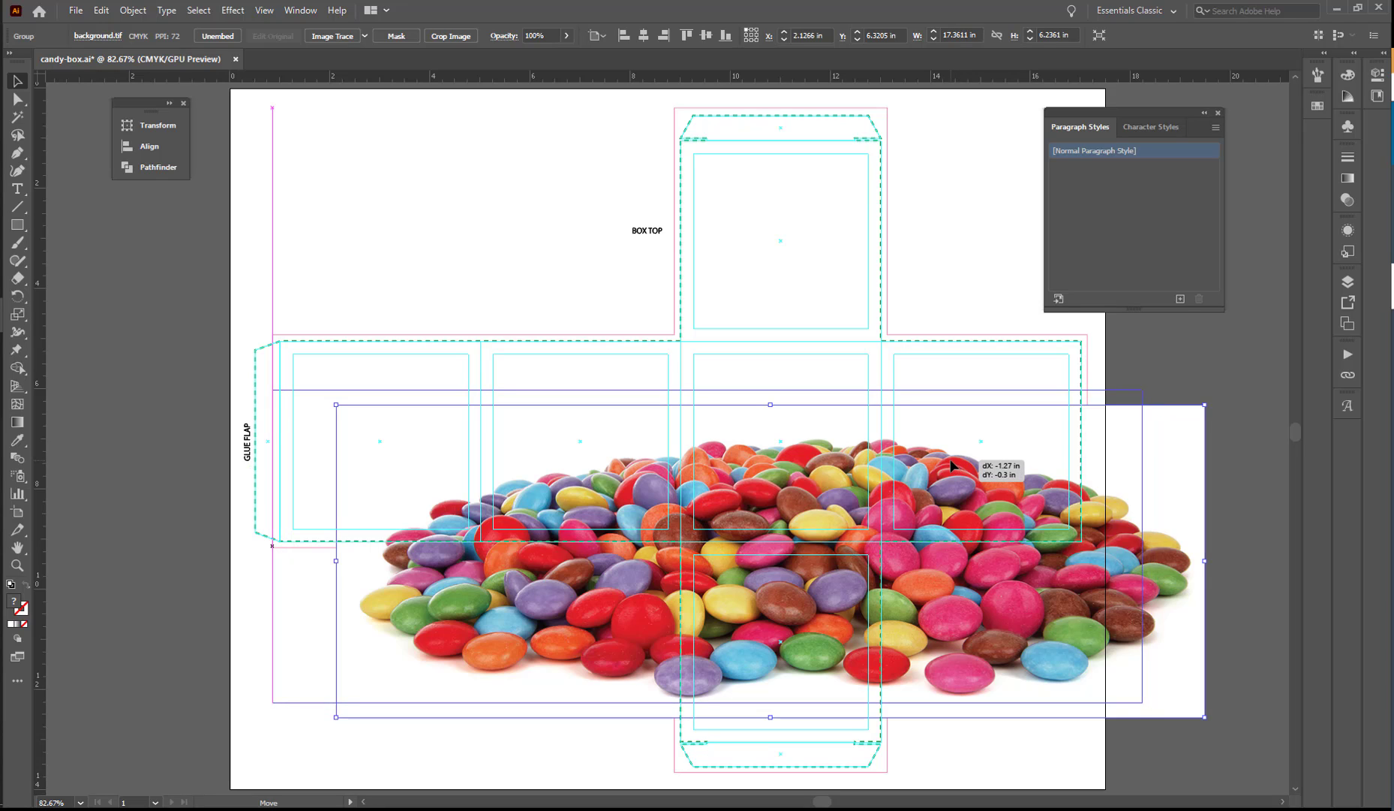
left_click_drag(951, 460, 950, 430)
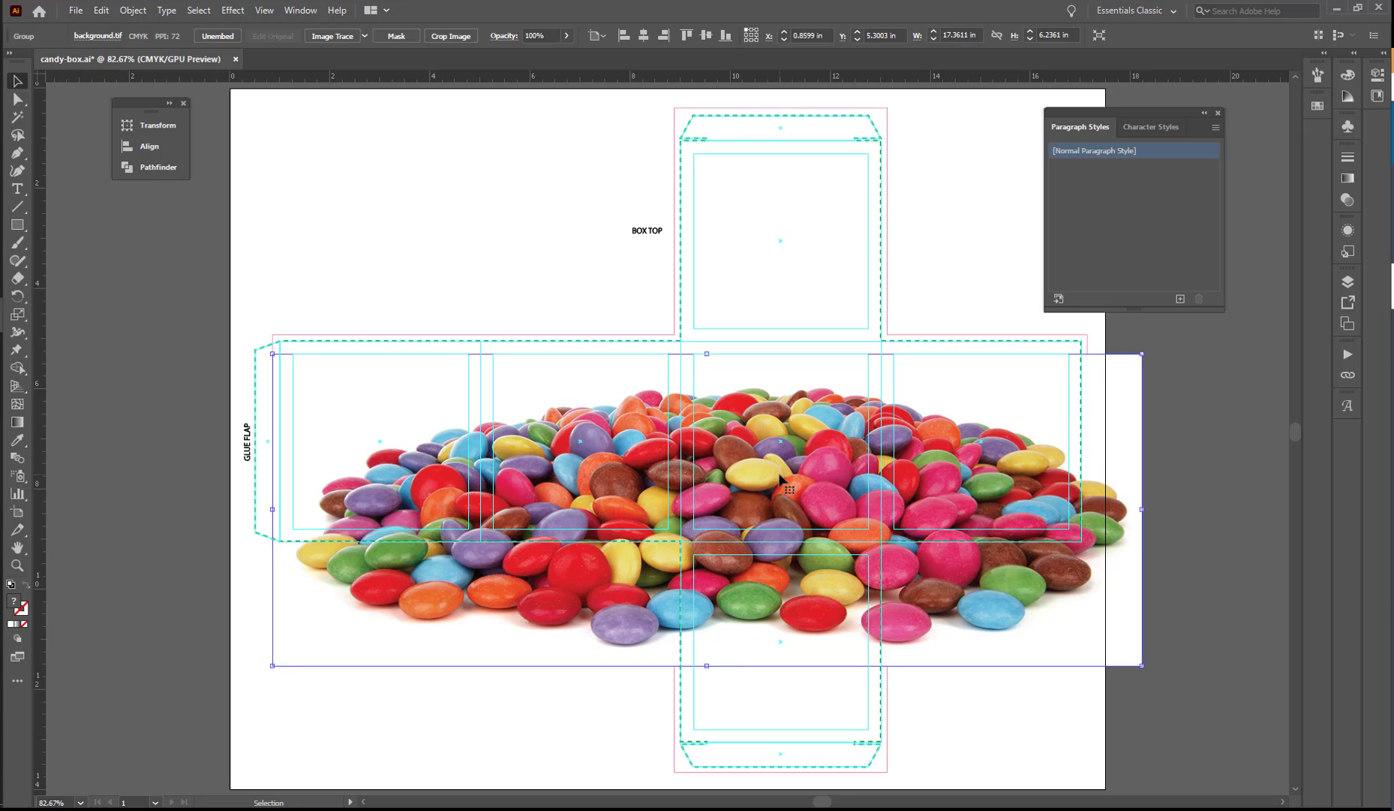
left_click_drag(783, 470, 772, 451)
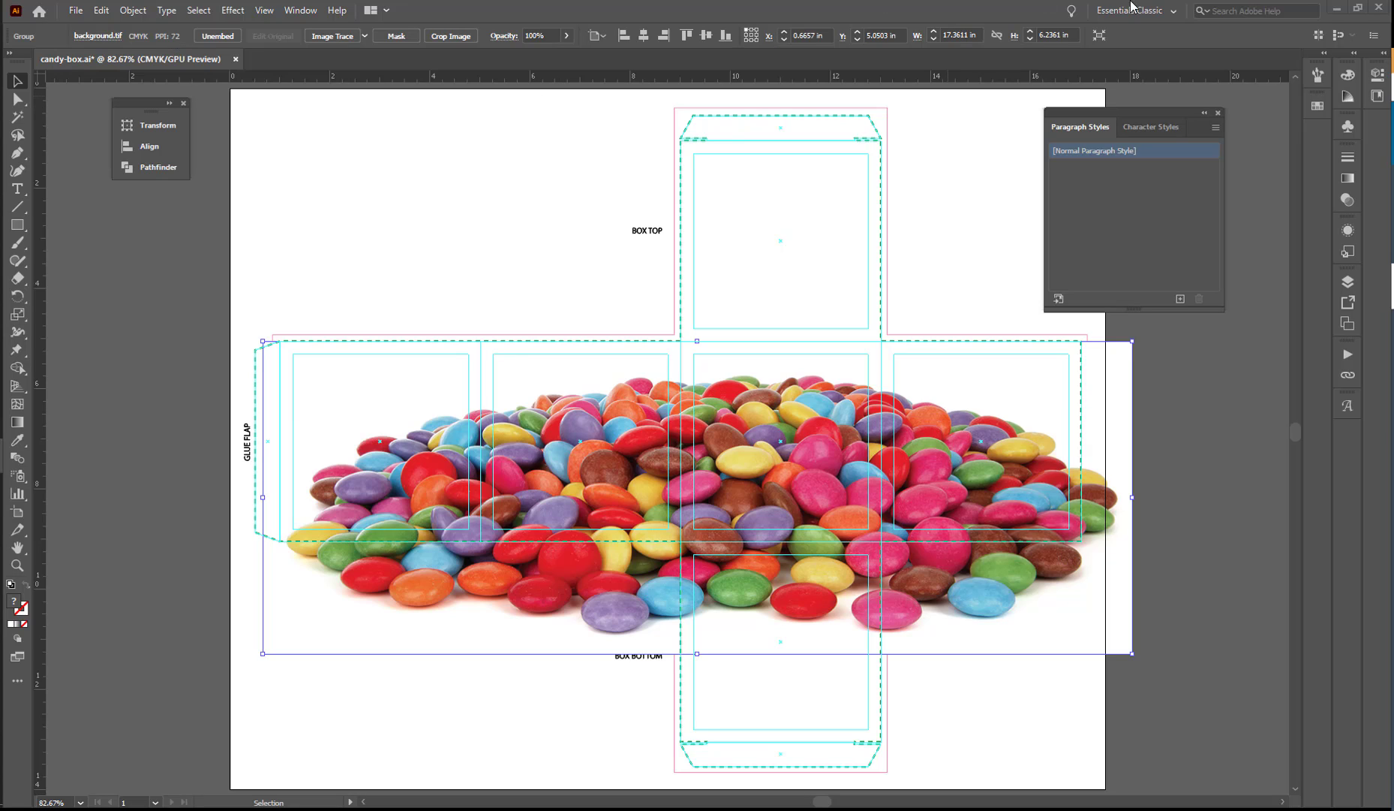
Hide the Bleed and Margins layer and the Fold Guides layer.
left_click(1348, 282)
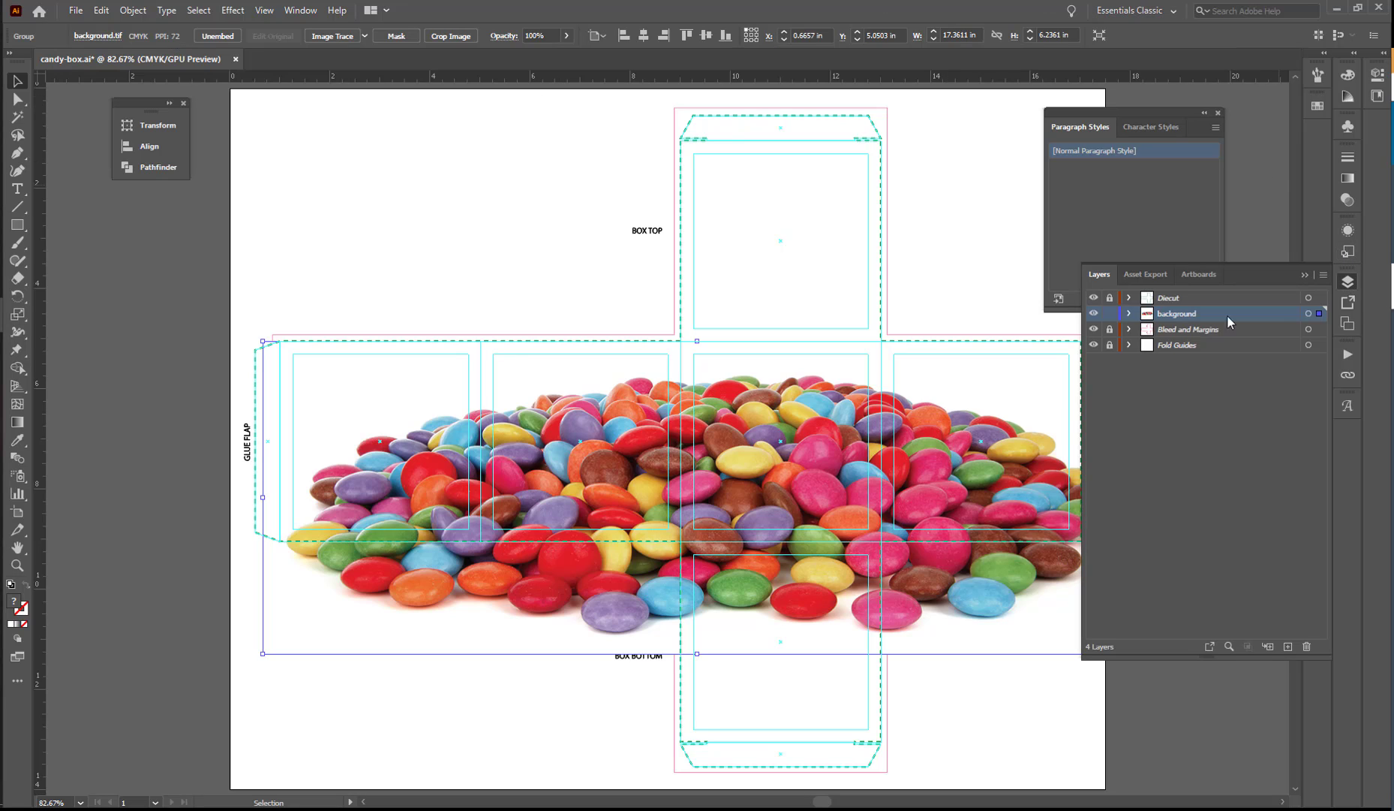
left_click_drag(1093, 329, 1096, 345)
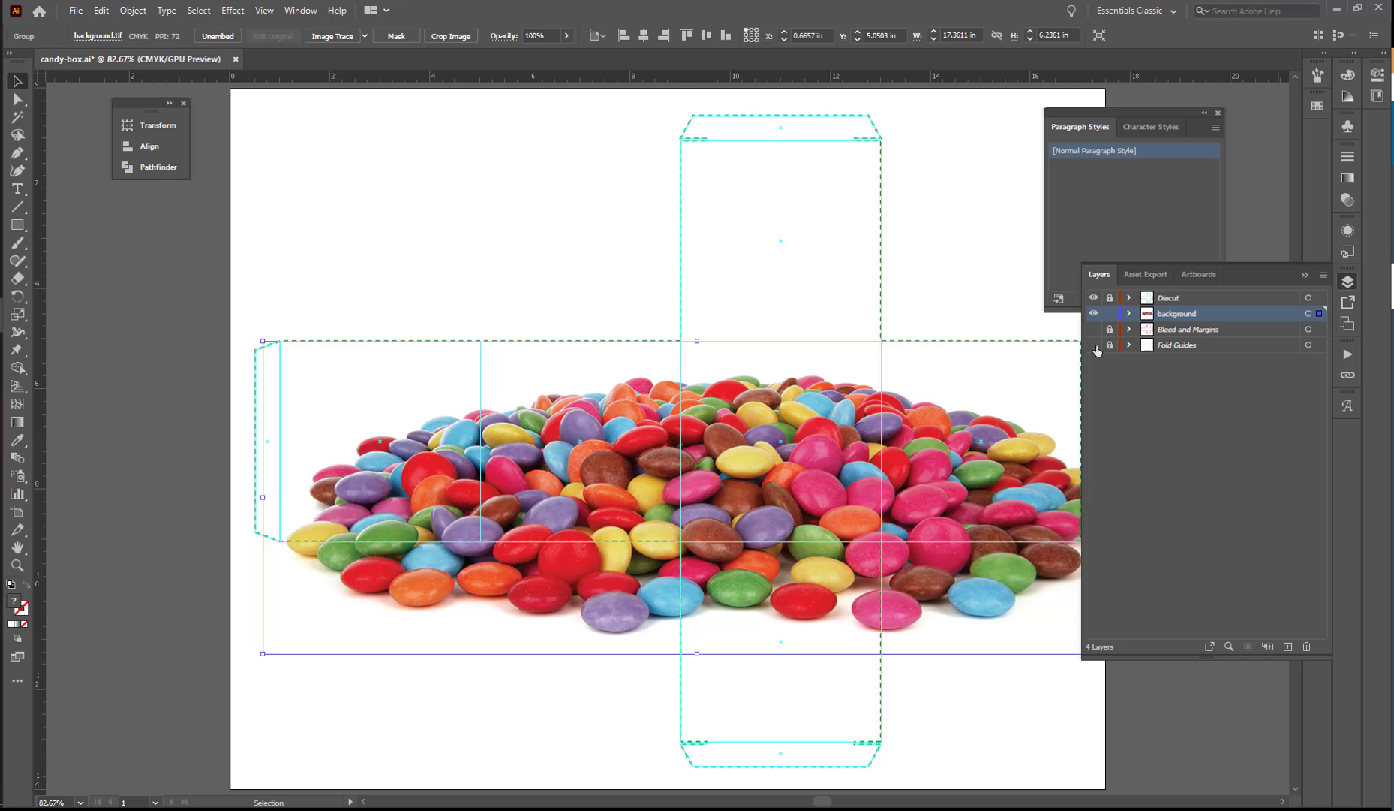
Hide the Diecut layer, then apply Image Trace to the candy image and bring up its detailed tracing settings.
left_click(1094, 297)
left_click(899, 436)
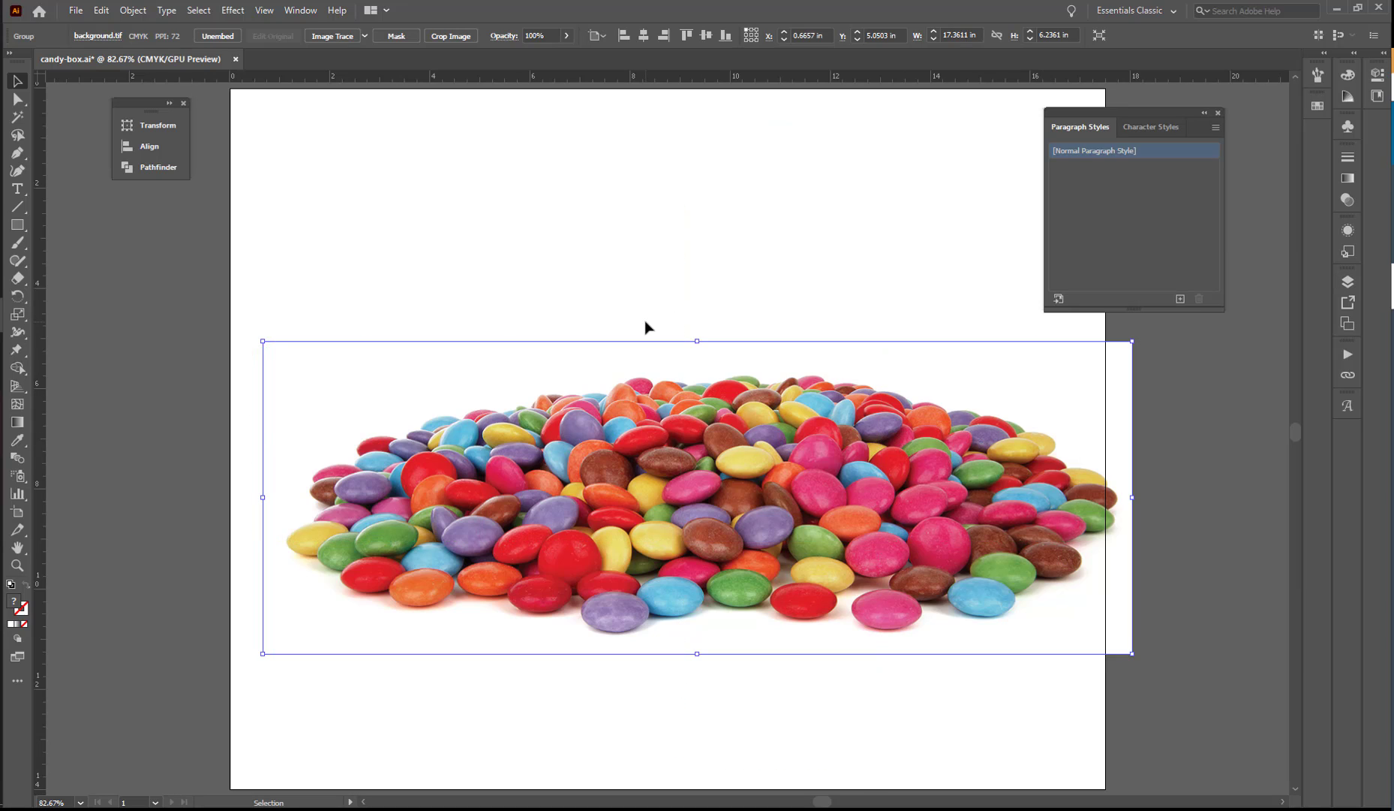
left_click(332, 36)
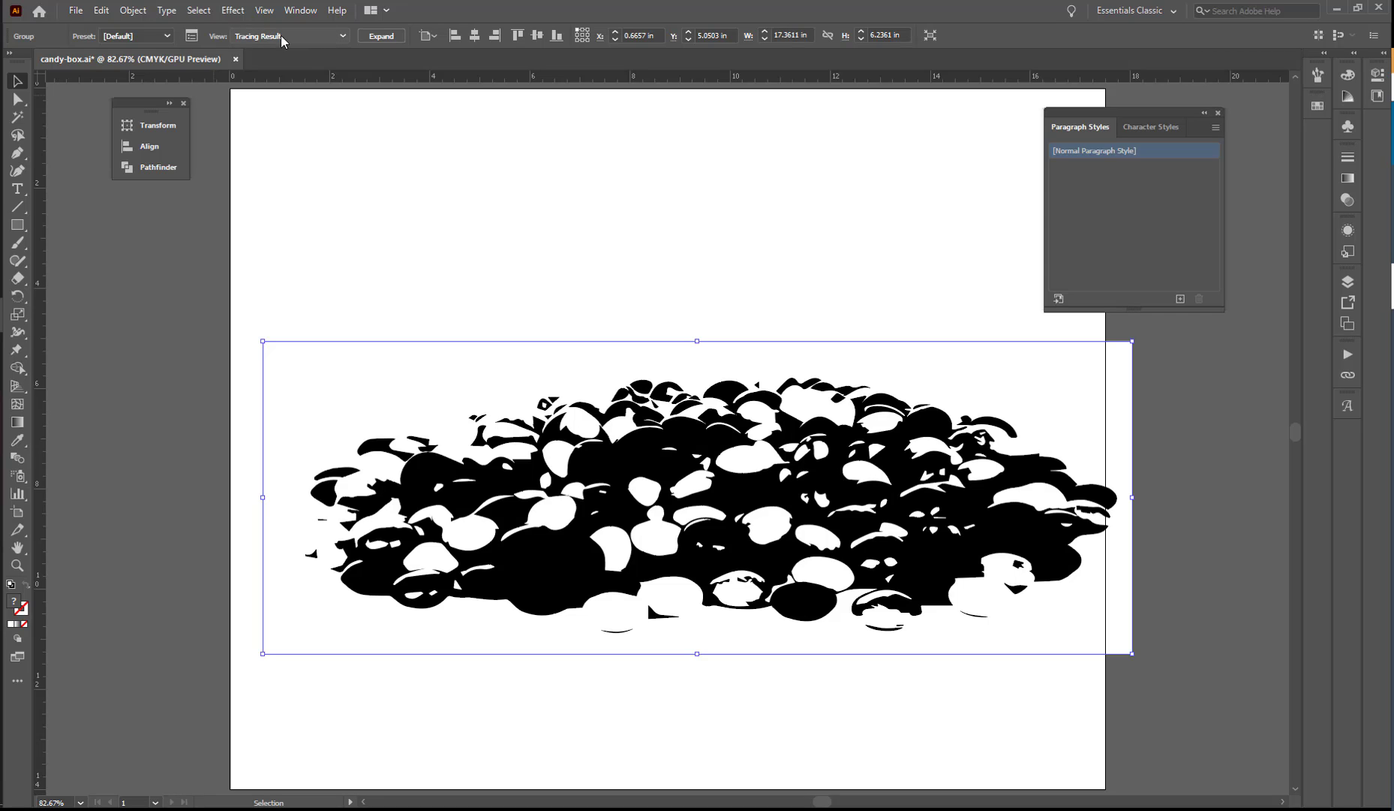
left_click(192, 37)
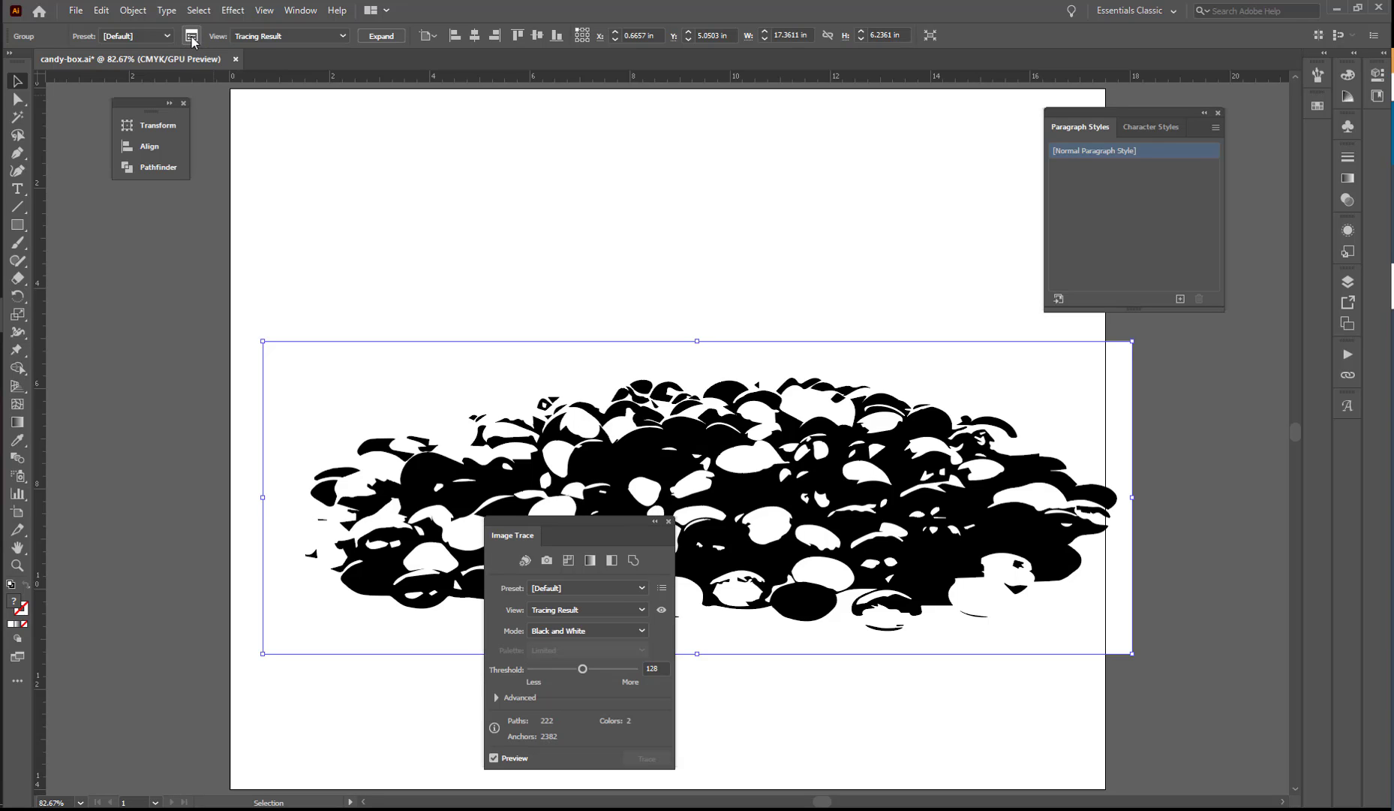
mouse_move(548, 521)
left_mouse_down()
mouse_move(219, 234)
mouse_move(161, 240)
left_mouse_up()
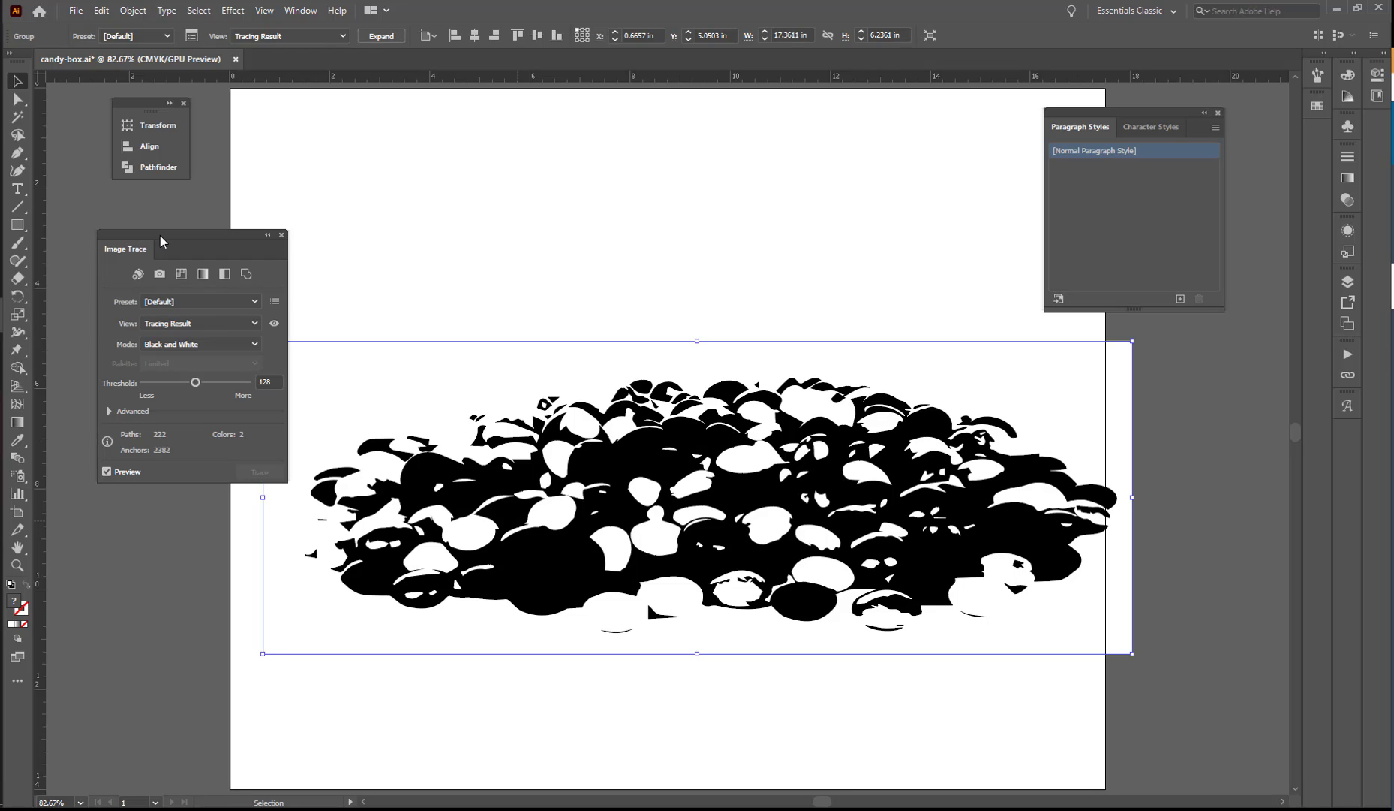
Set the tracing to the Low Fidelity Photo preset in Color mode with a Limited palette of 30 colors.
left_click(254, 302)
left_click(220, 369)
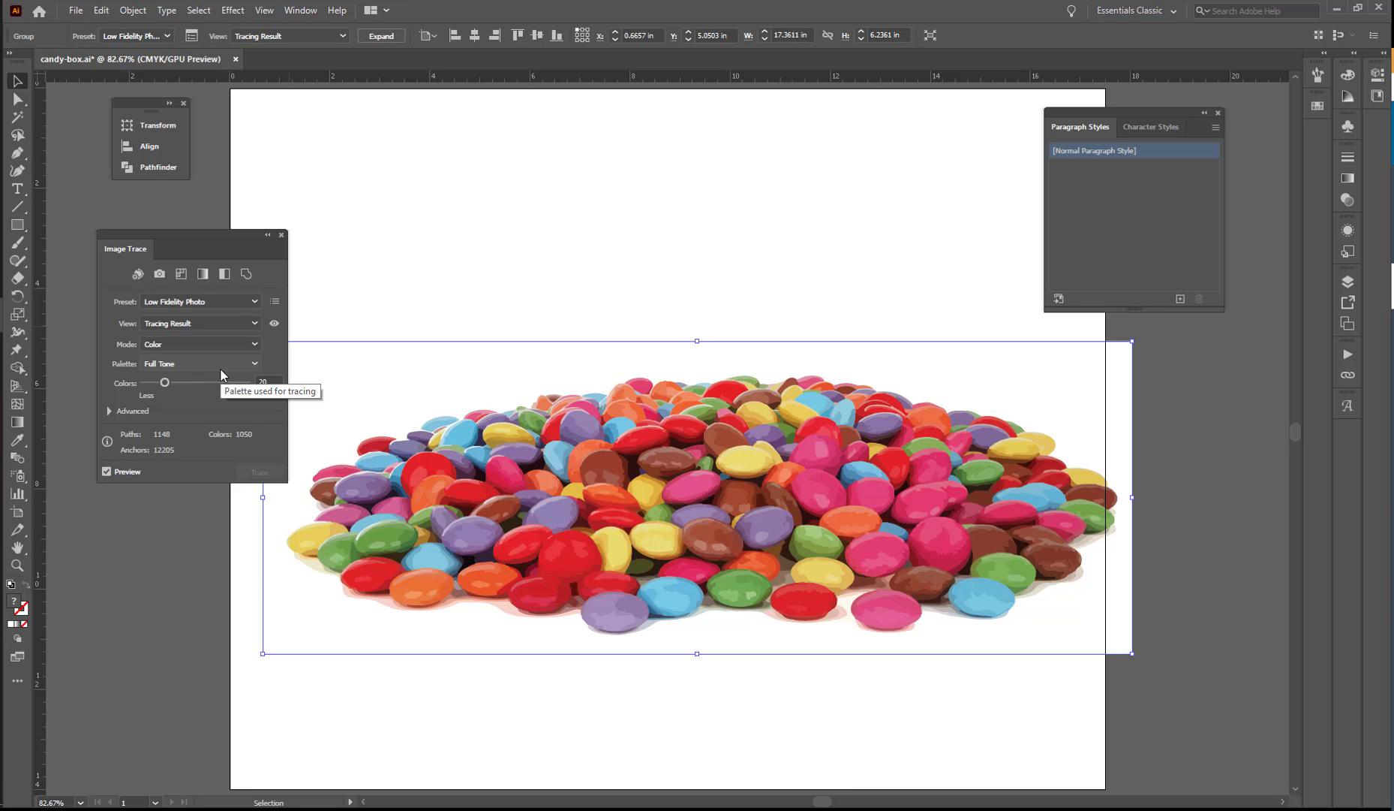
left_click(256, 343)
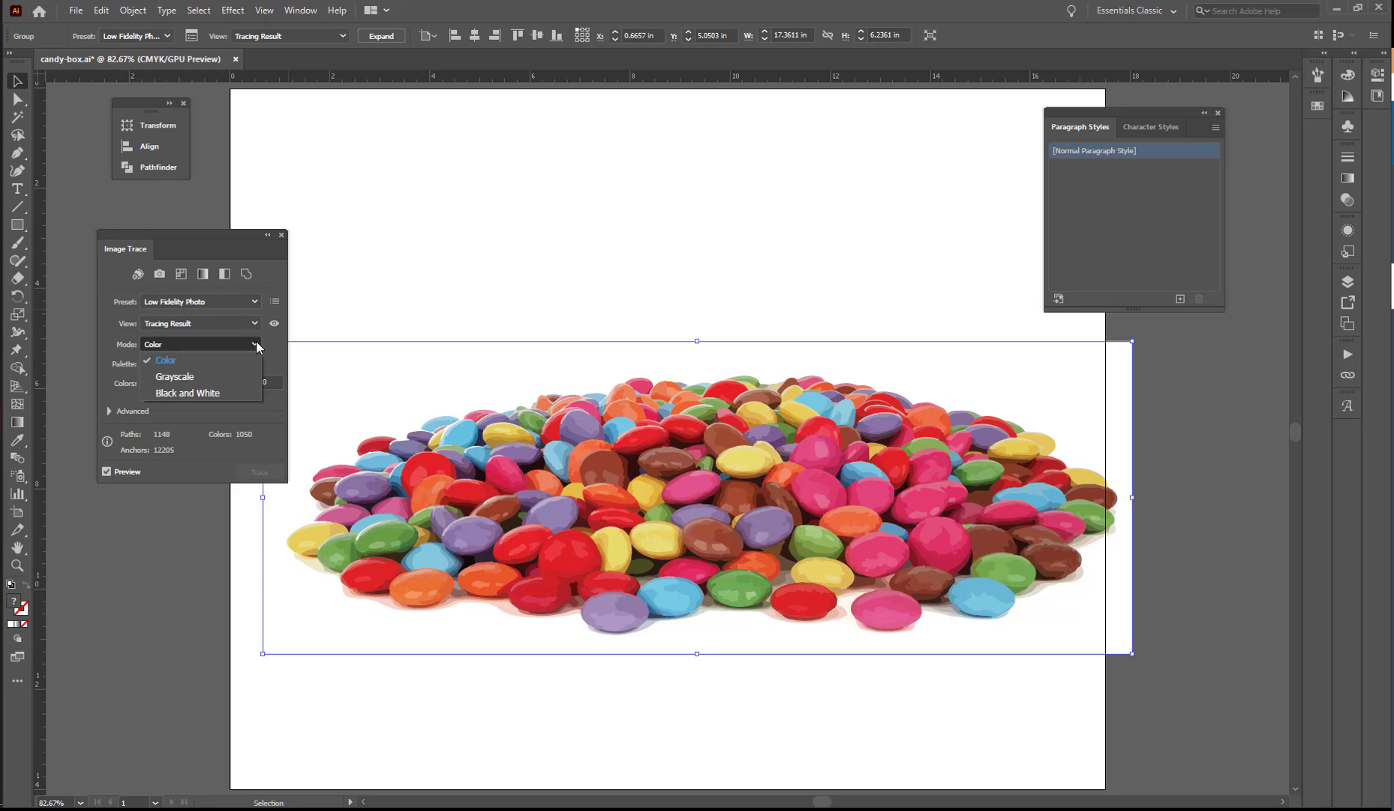
left_click(256, 343)
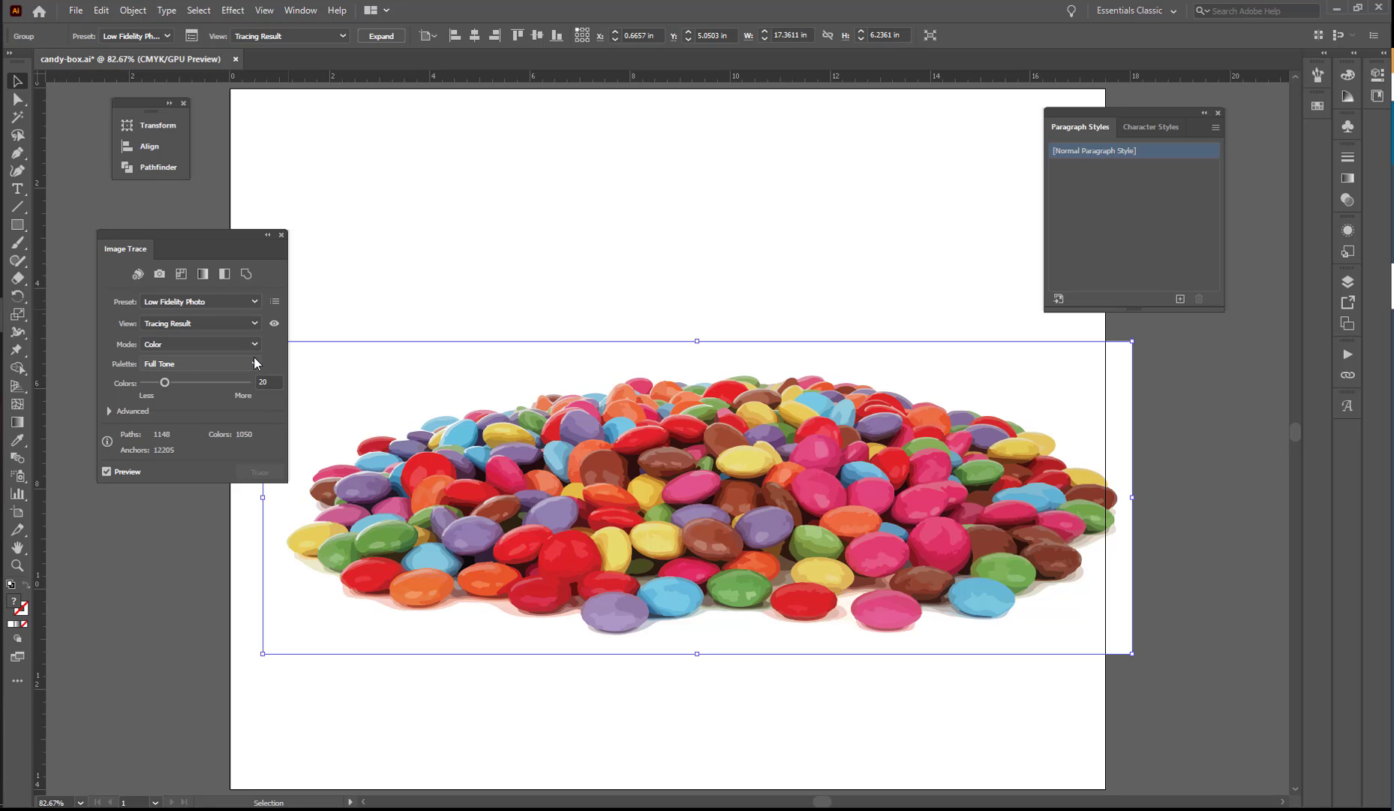
left_click(256, 361)
left_click(237, 390)
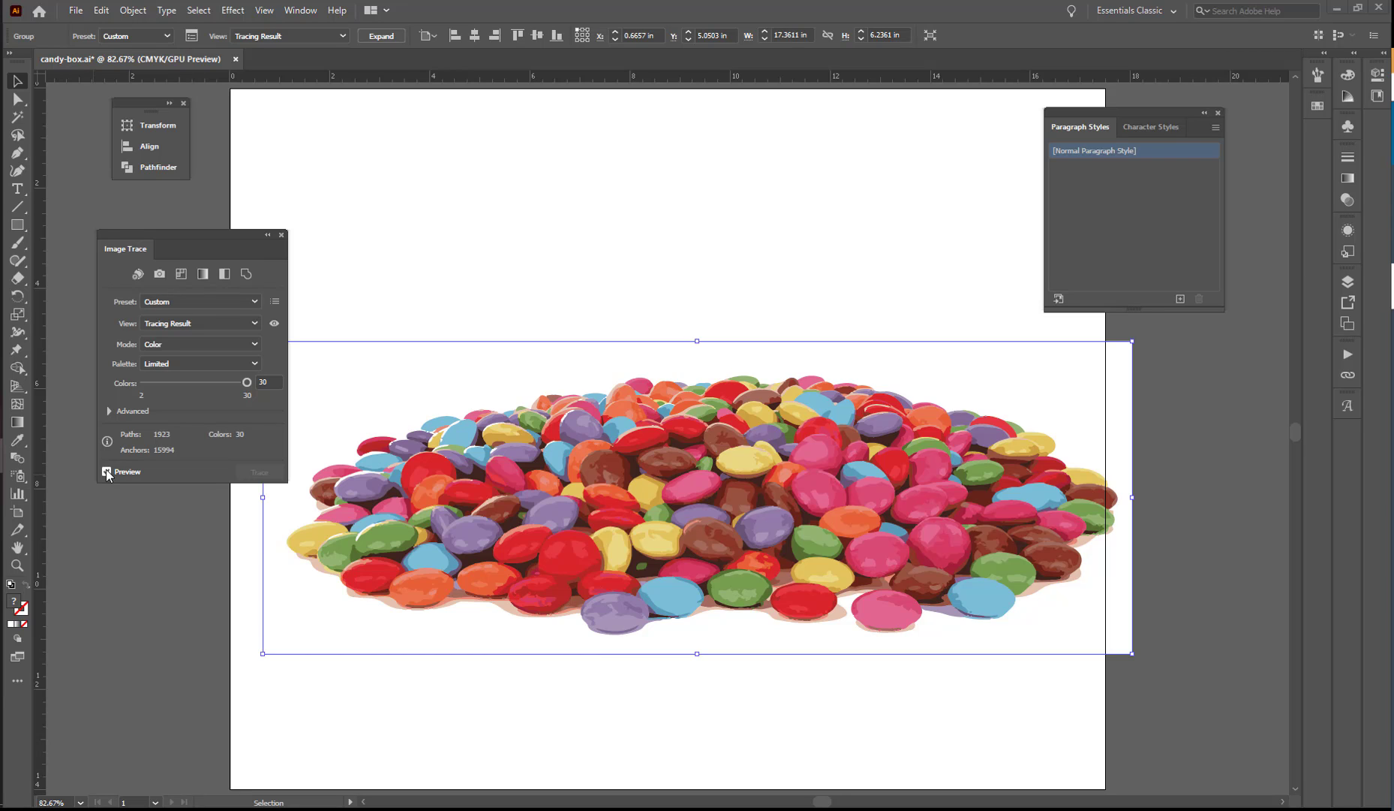
Set the advanced tracing options to Paths 75%, Corners 25% and Noise 5 px.
left_click(109, 411)
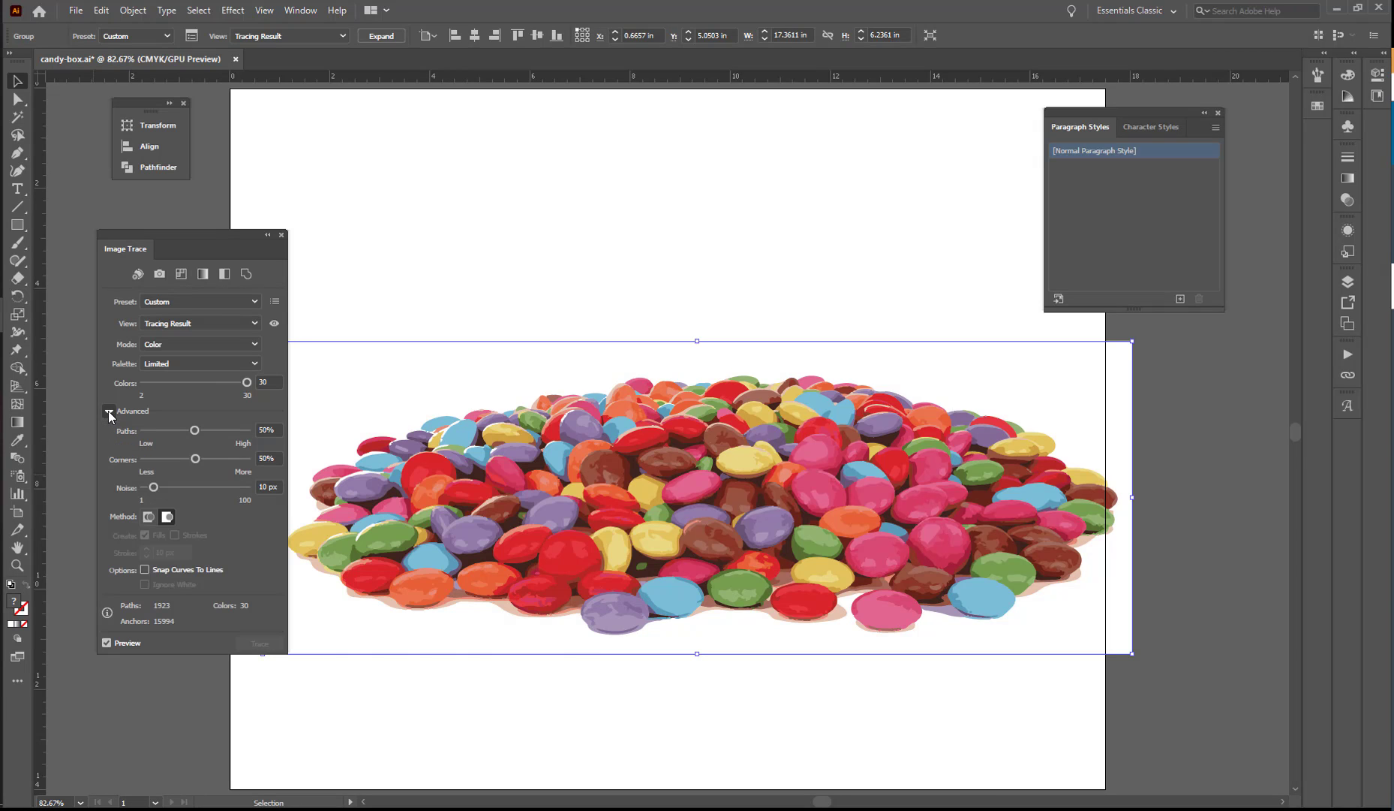
left_click(273, 429)
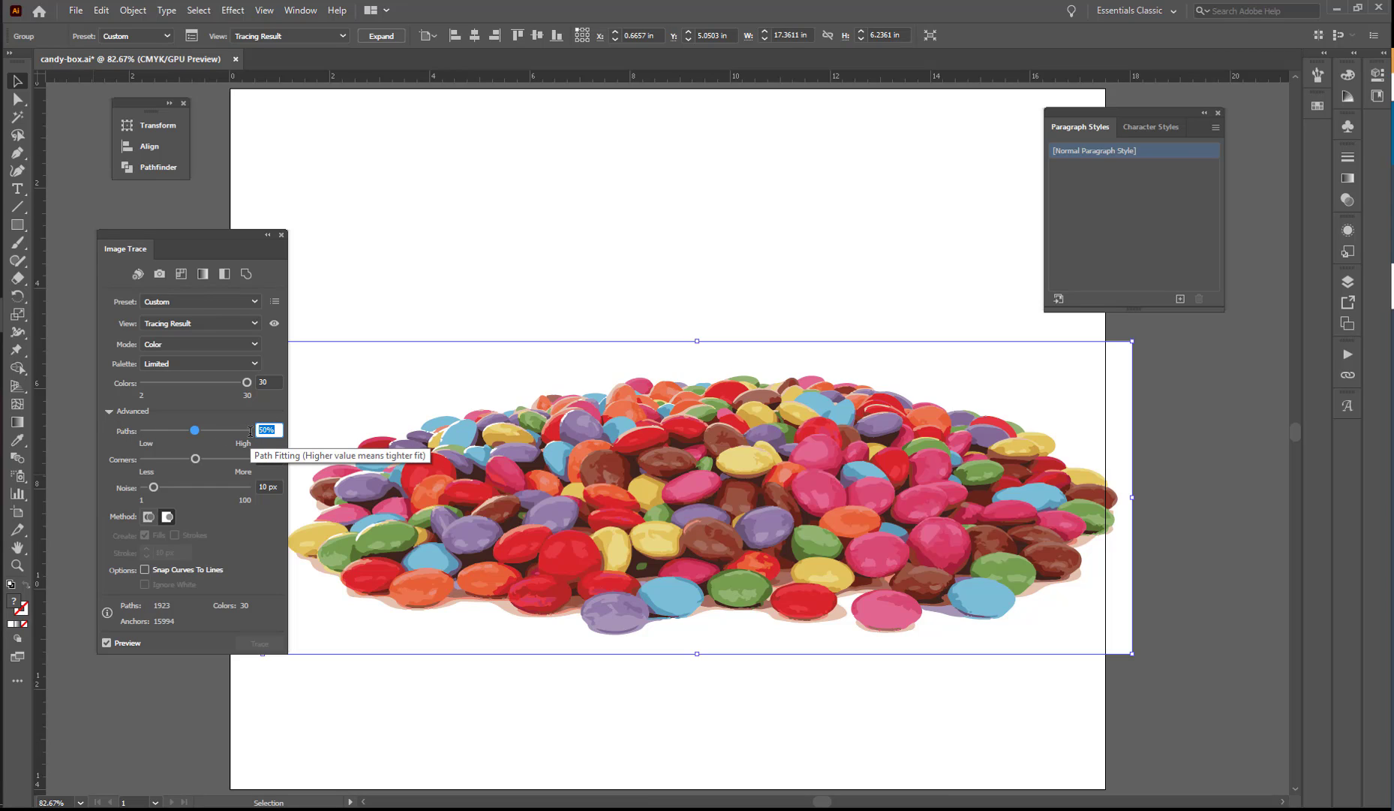
type("75")
key("Tab")
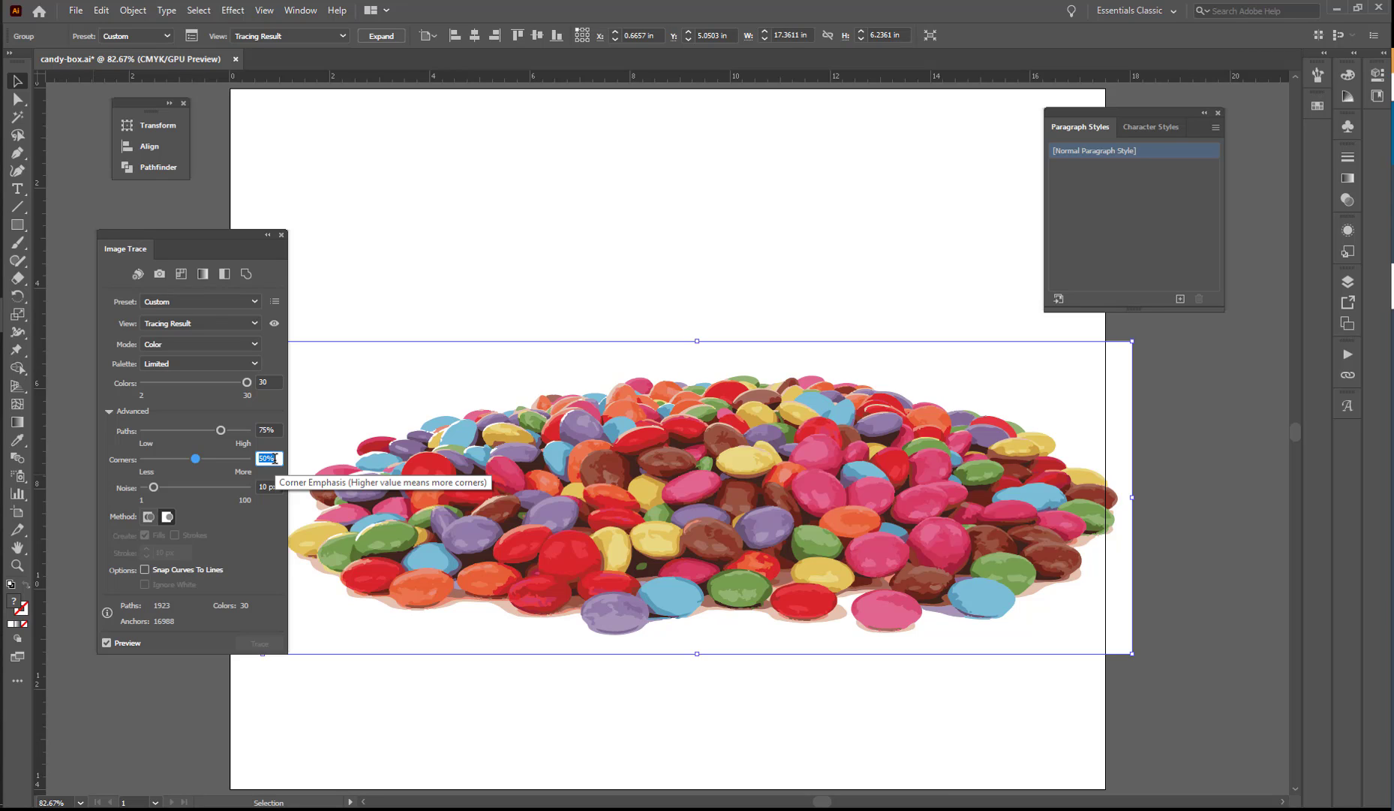
type("25")
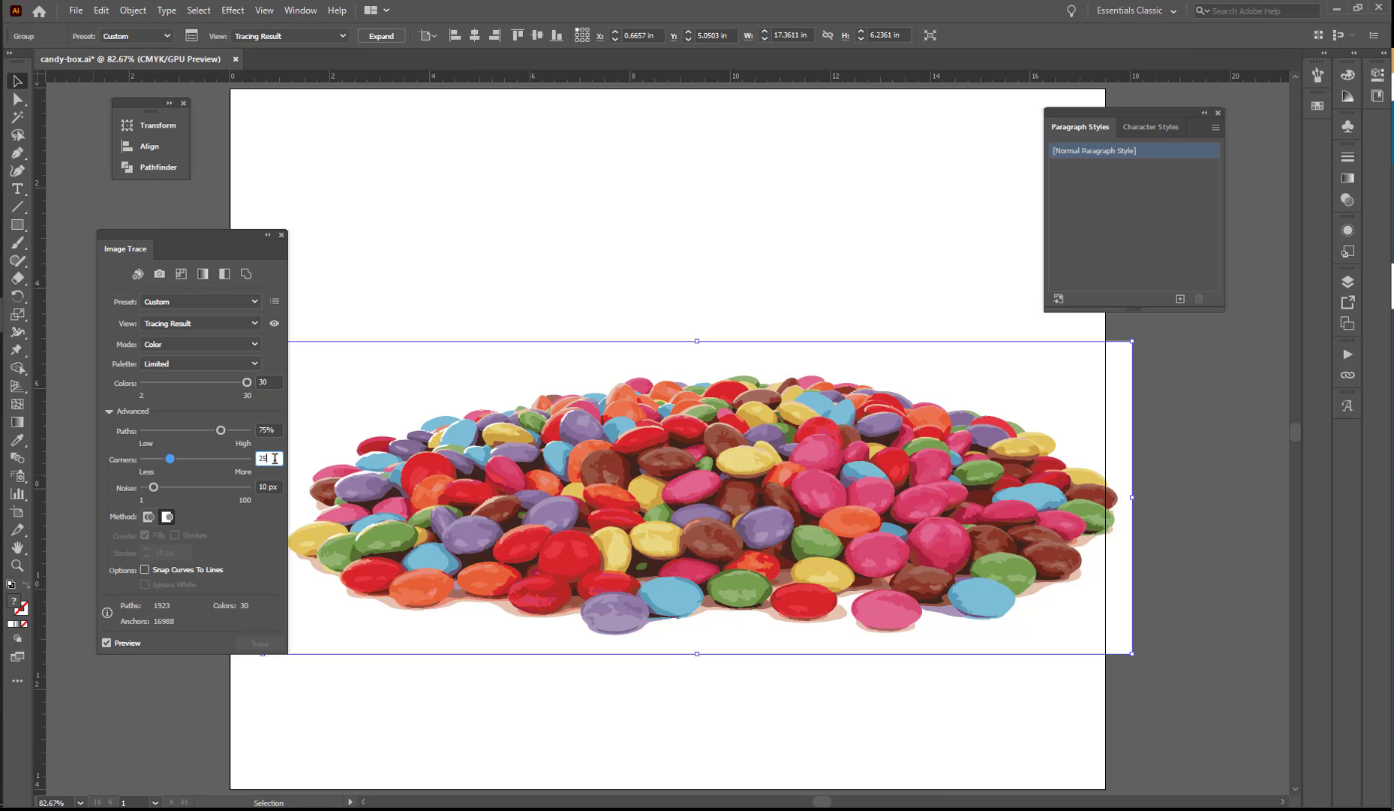
key("Tab")
type("5")
key("Tab")
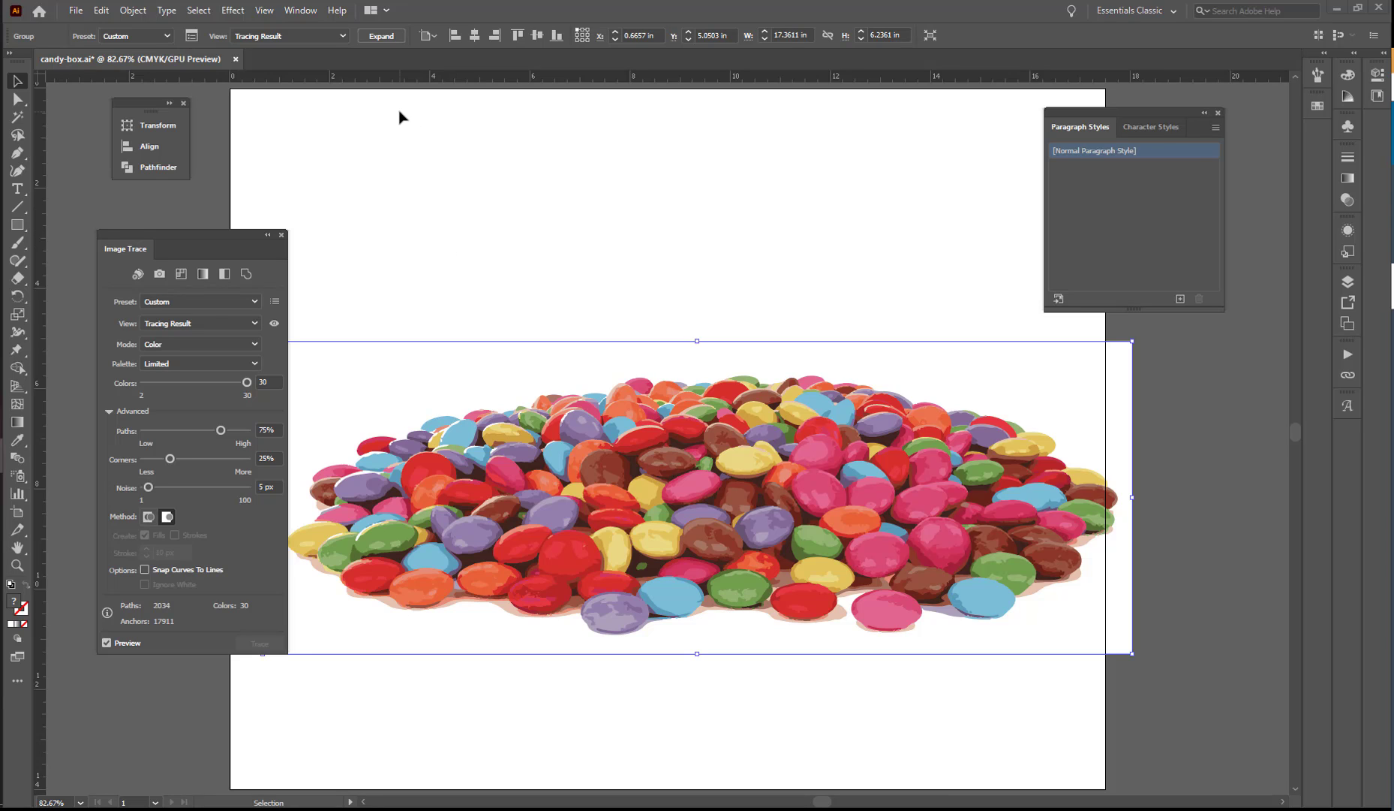
Examine the candy tracing with its outlines and compare the tracing result with the source image.
left_click(340, 36)
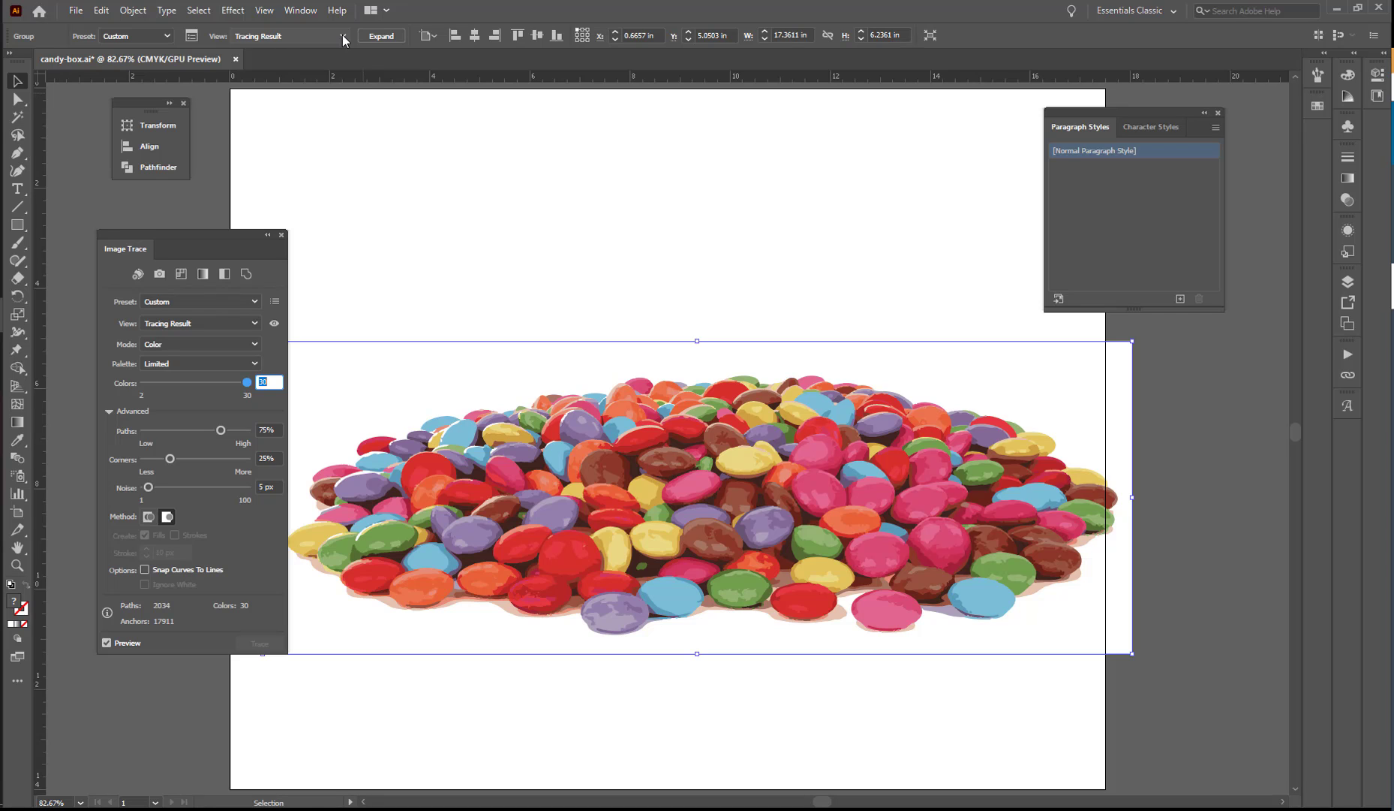
left_click(343, 34)
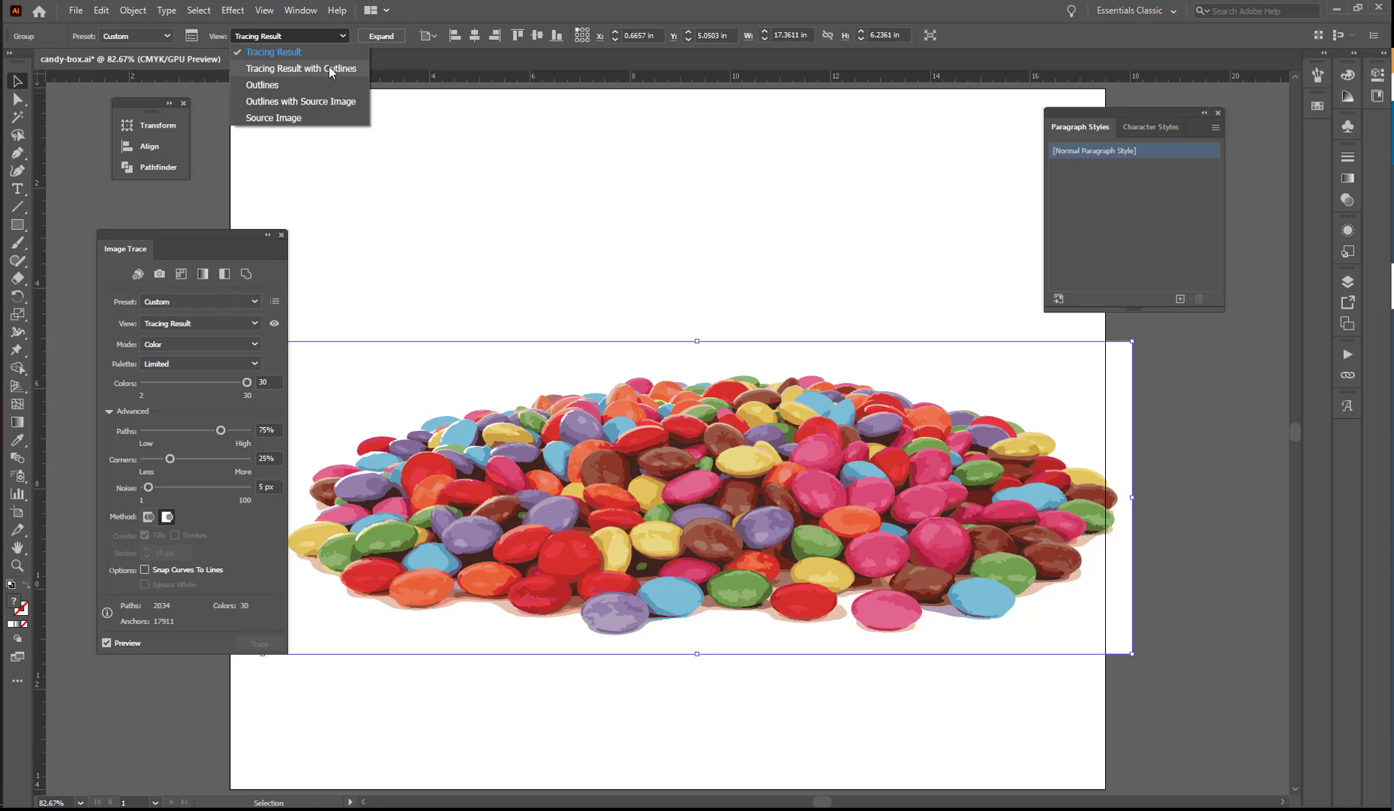
left_click(330, 69)
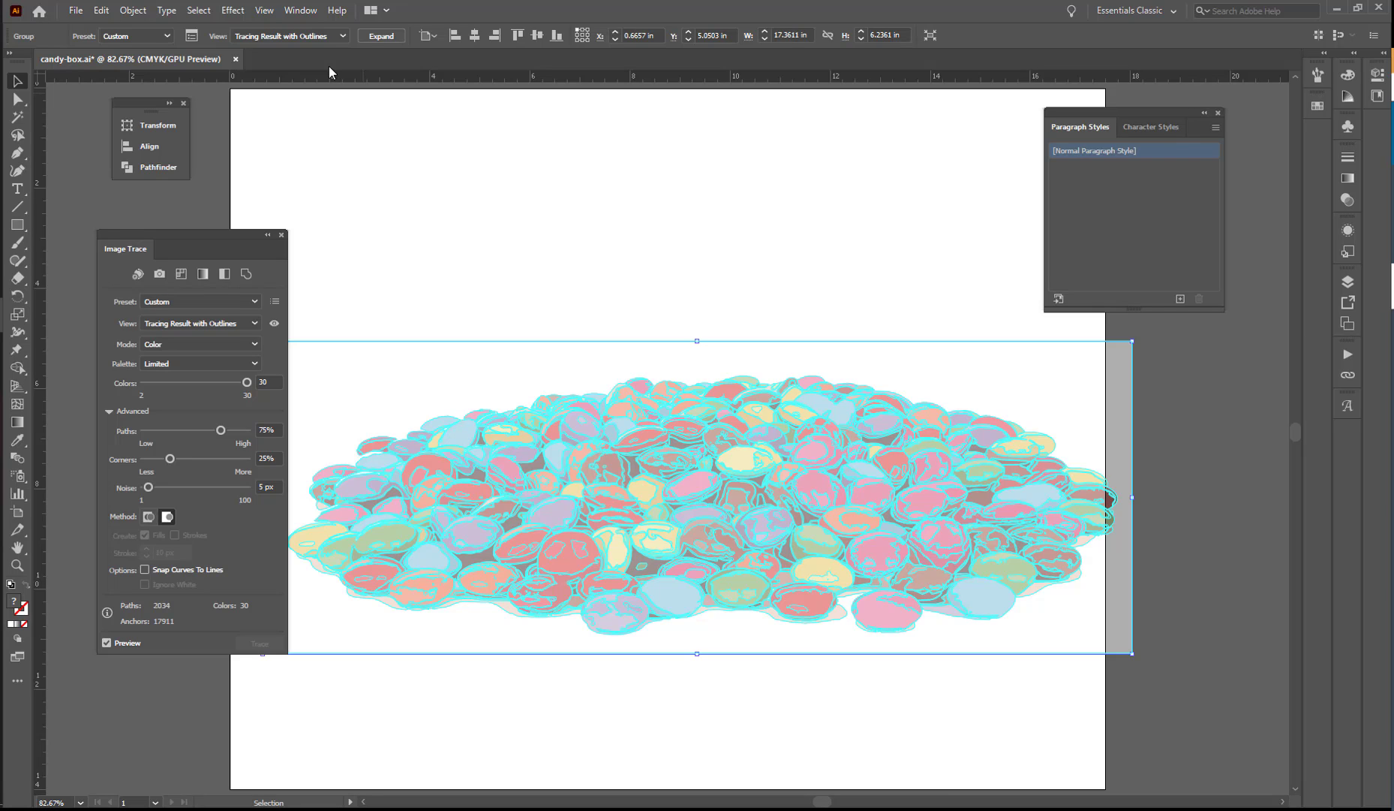
left_click(343, 35)
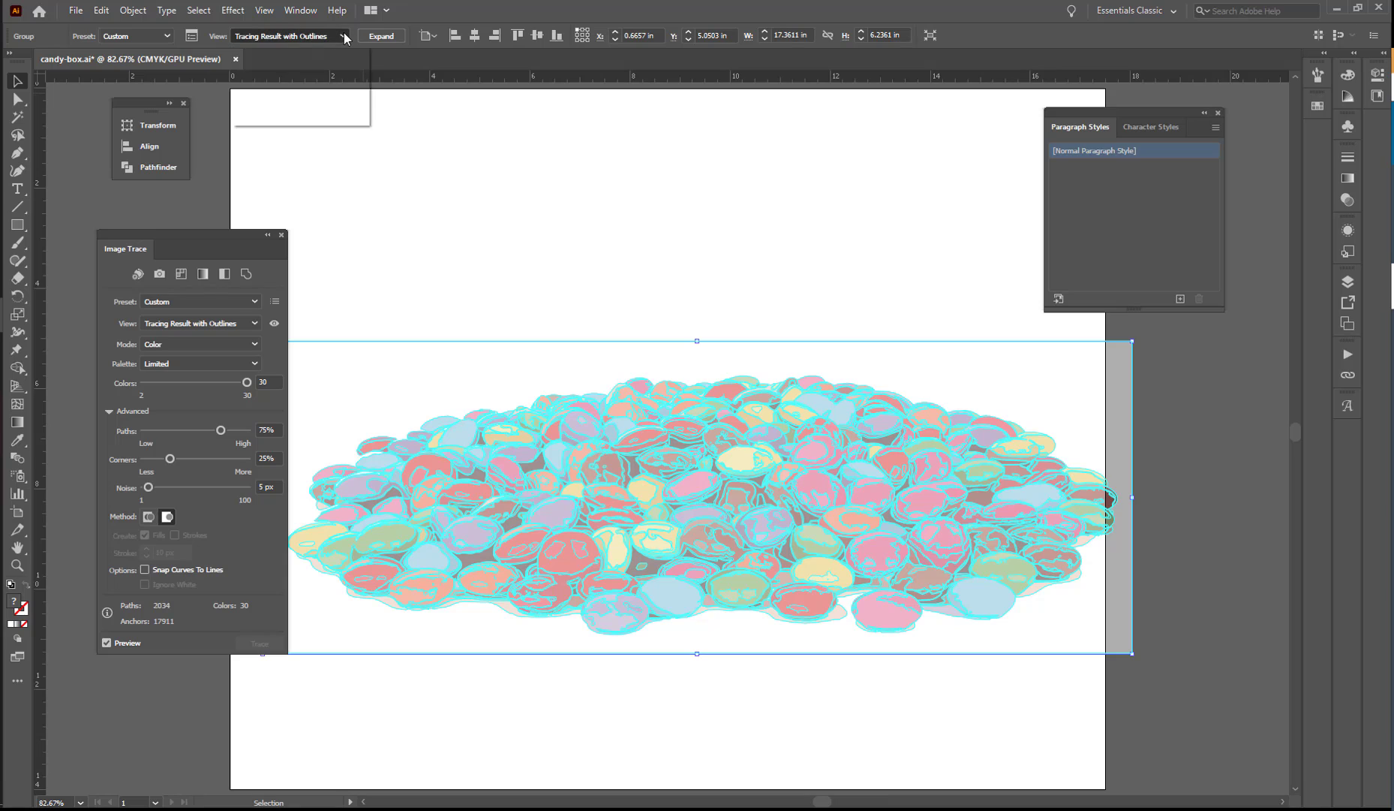
left_click(321, 49)
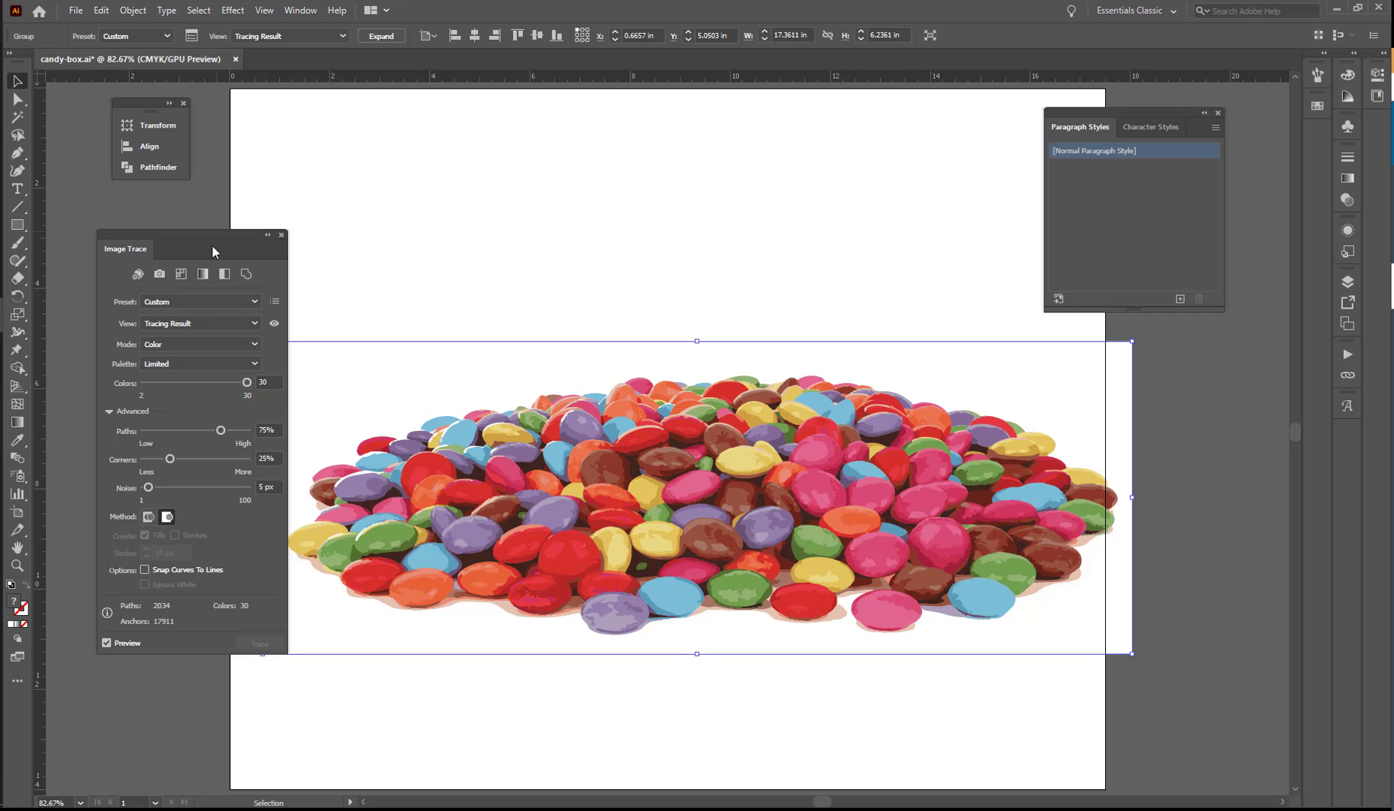
left_click(274, 323)
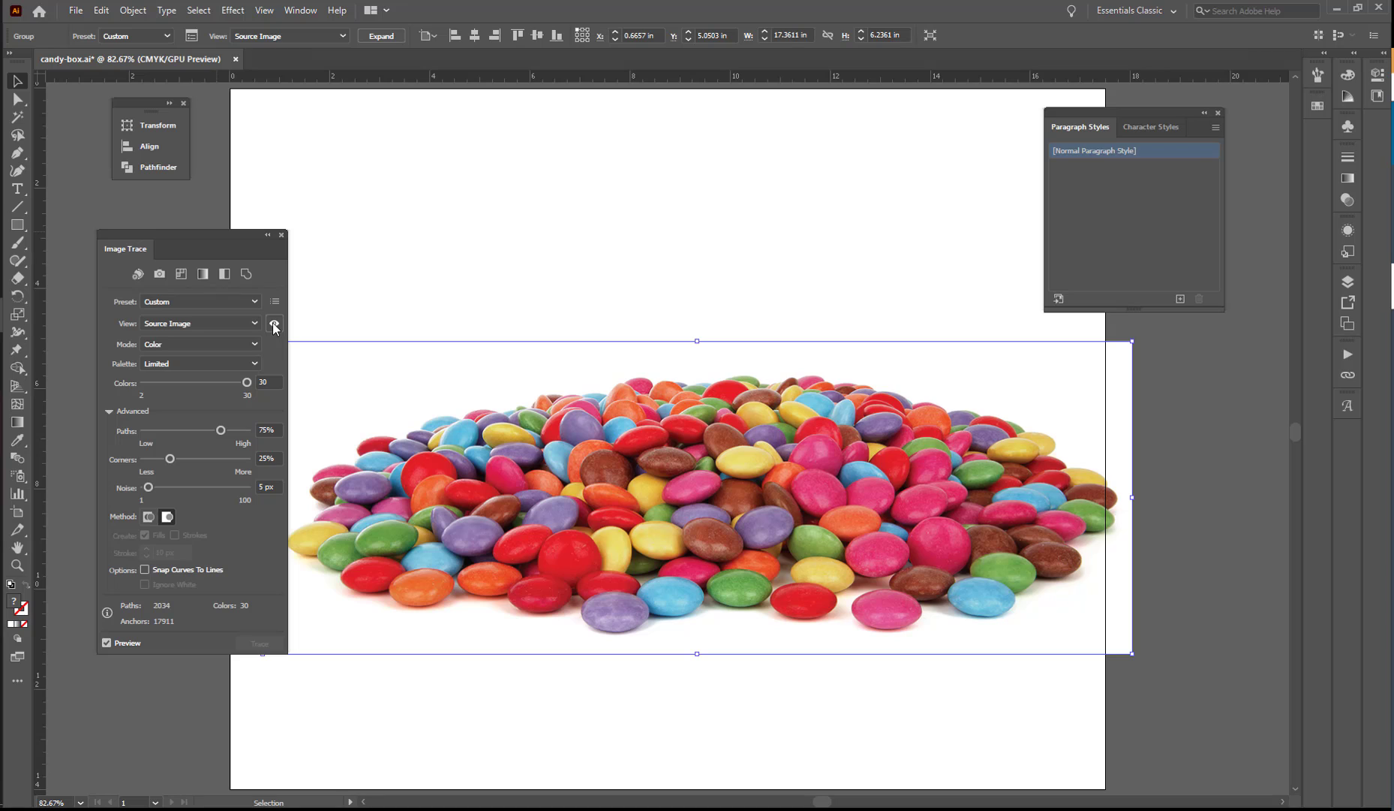
left_click(274, 324)
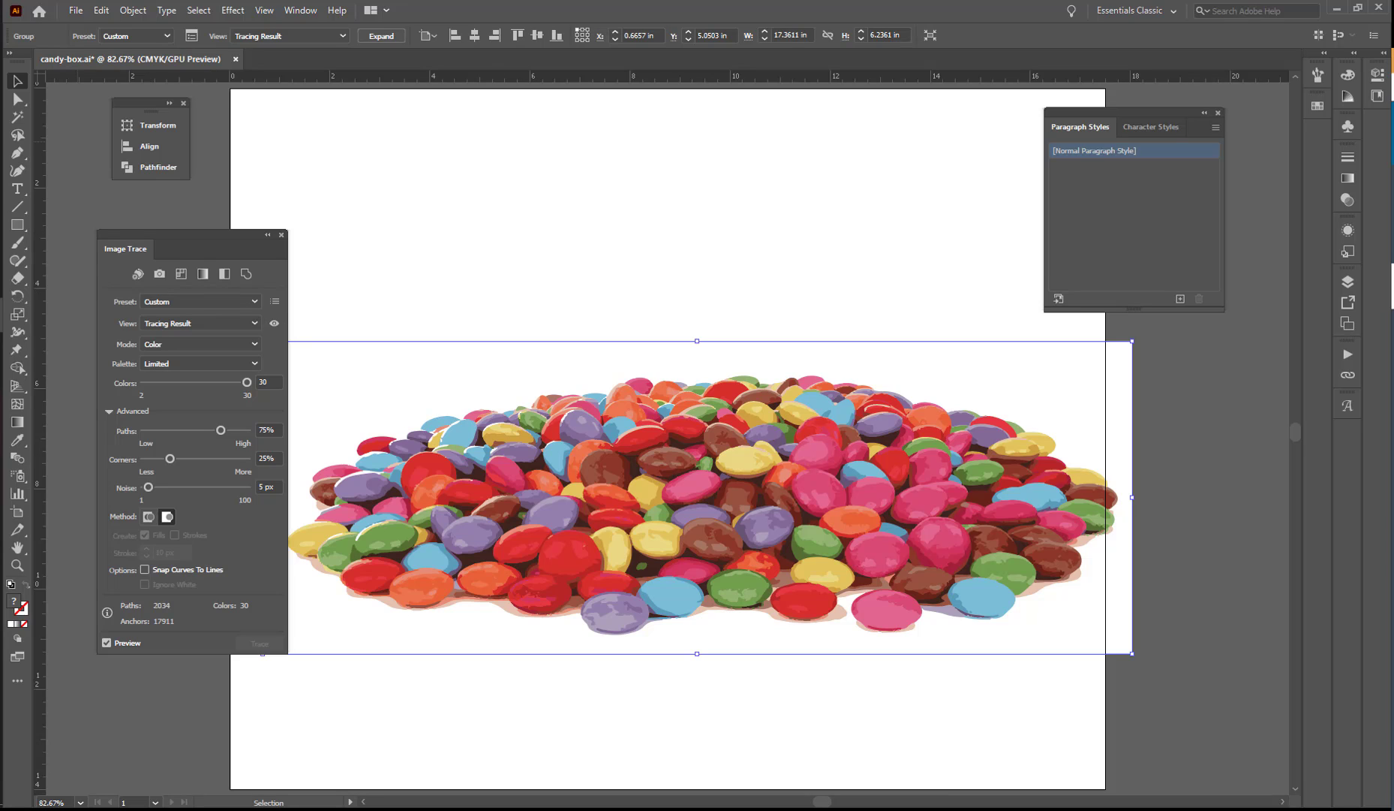
Sample a dark red from the traced candies and save it as a global process swatch, C=19 M=97 Y=97 K=11.
left_click_drag(195, 234, 143, 216)
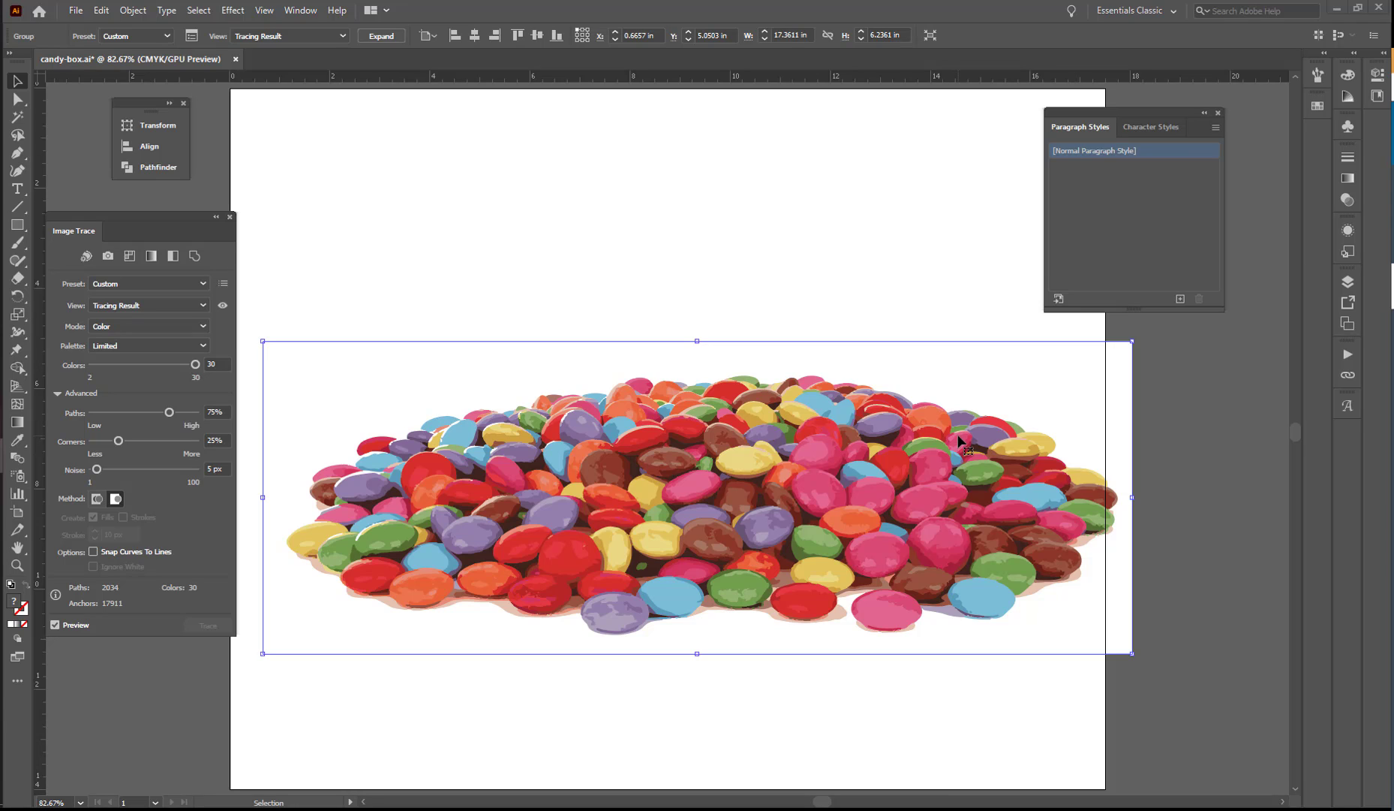
left_click(1315, 107)
left_click_drag(1255, 99, 1219, 109)
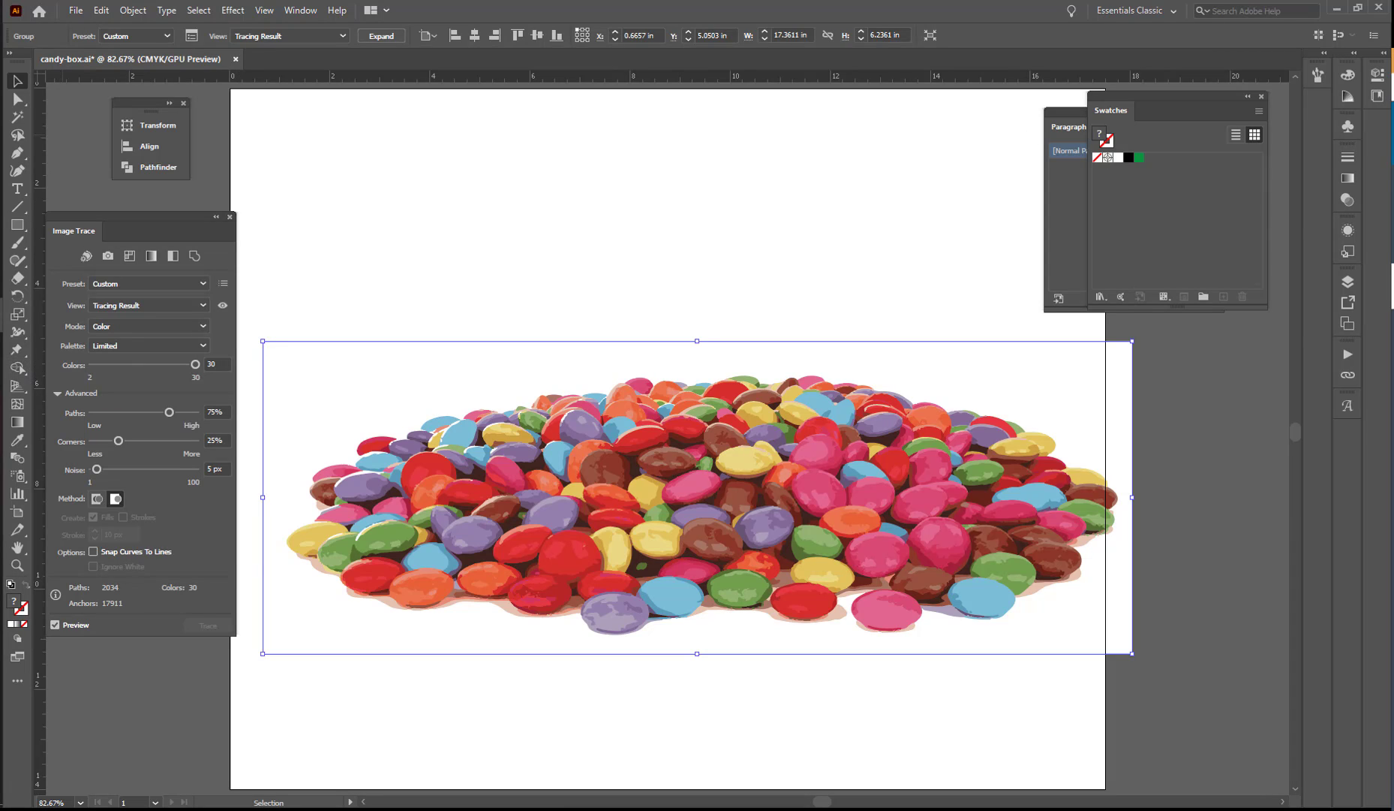
left_click(18, 440)
left_click(599, 495)
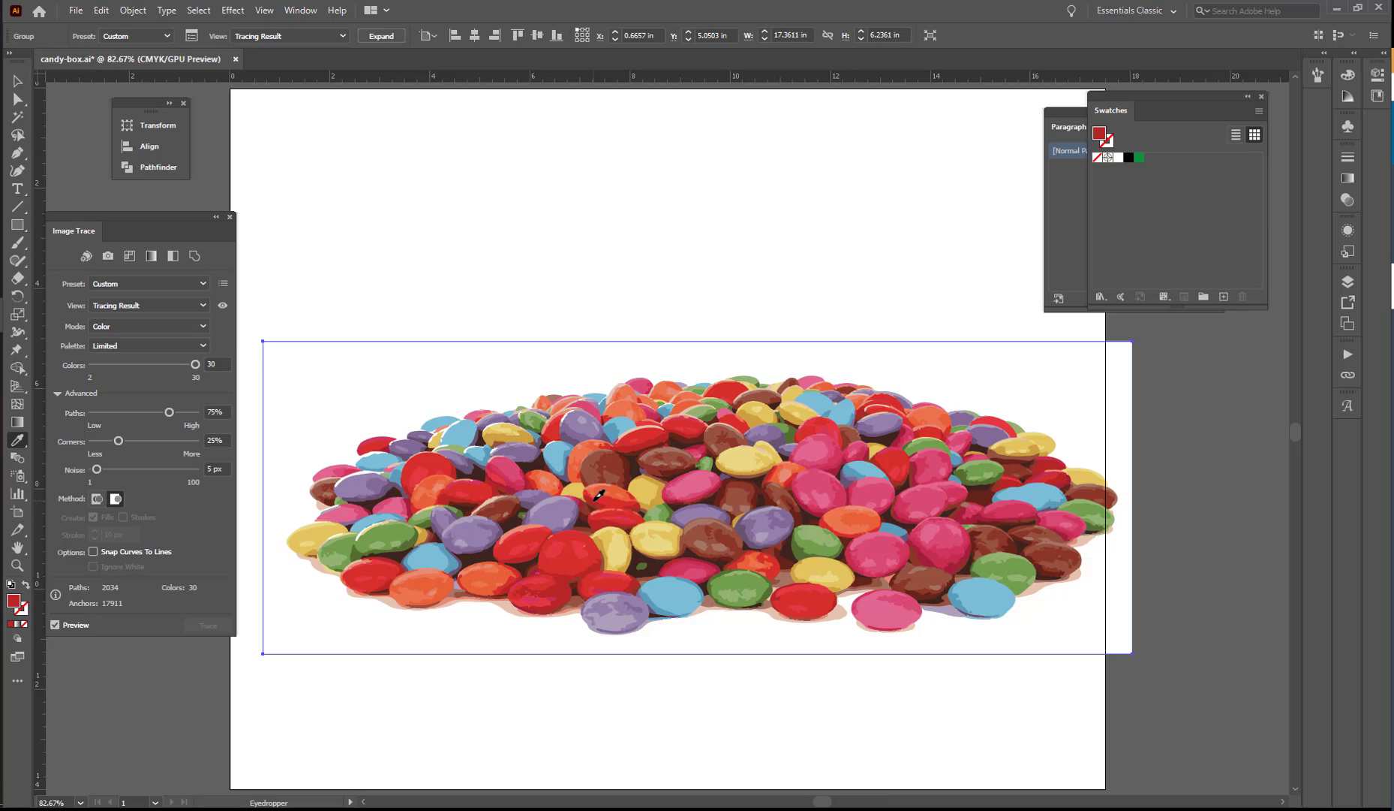
left_click(1348, 75)
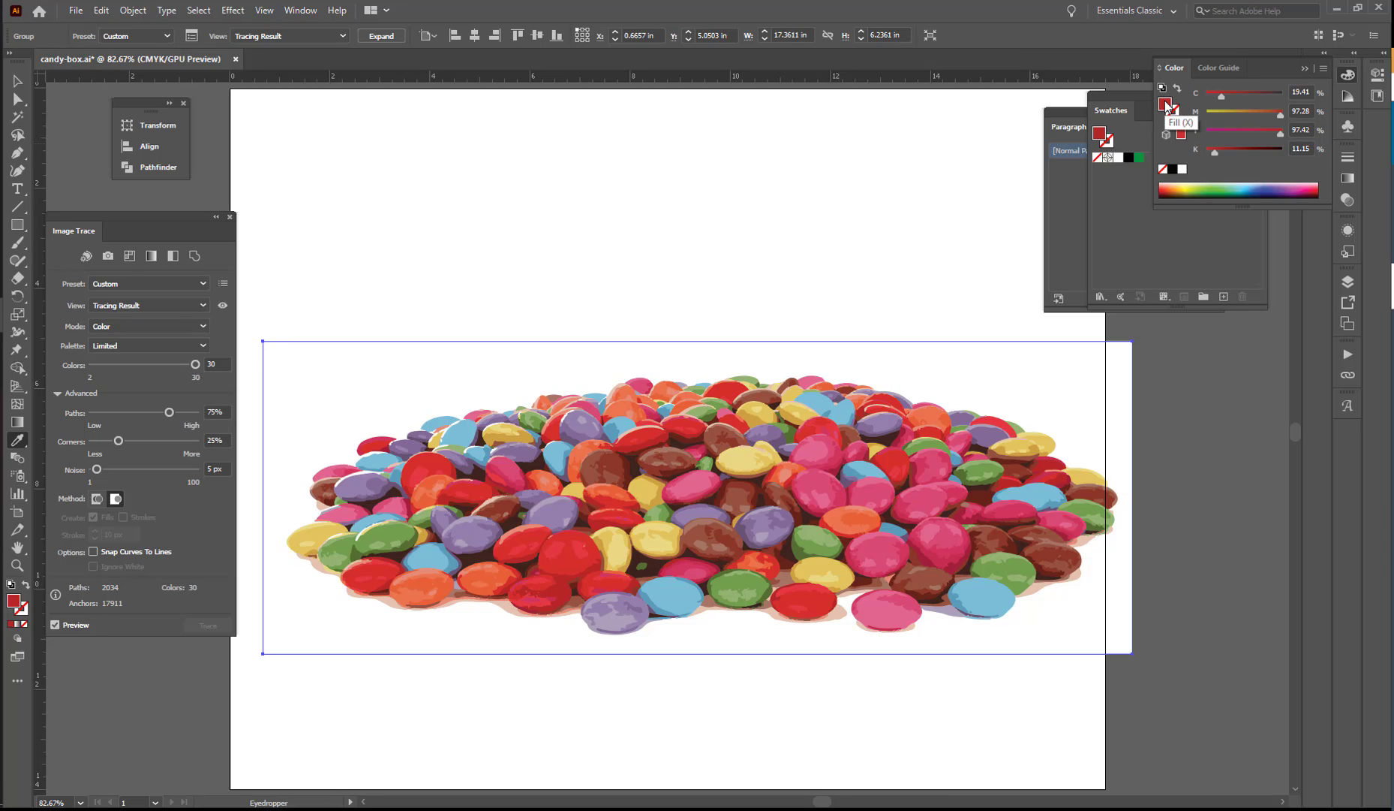
left_click(1224, 296)
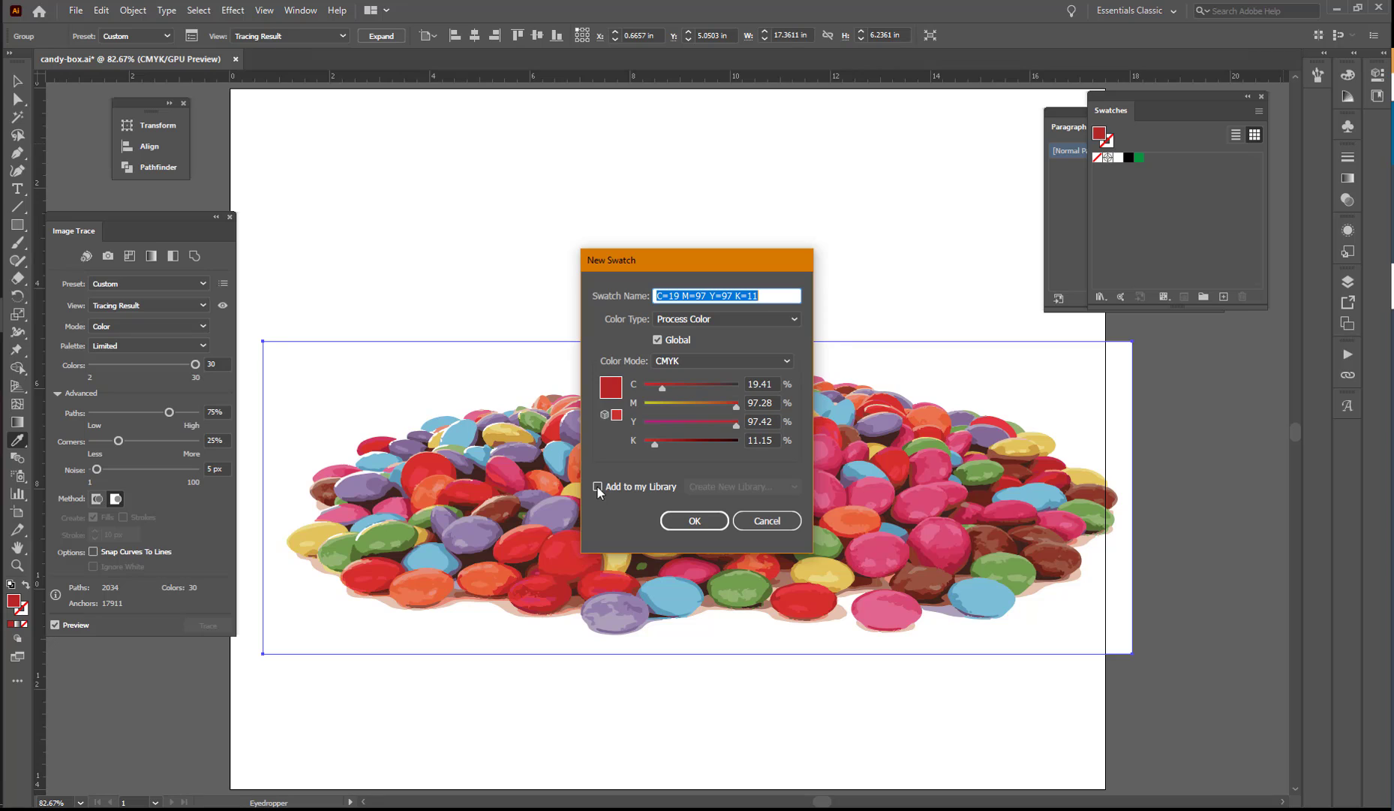
left_click(700, 521)
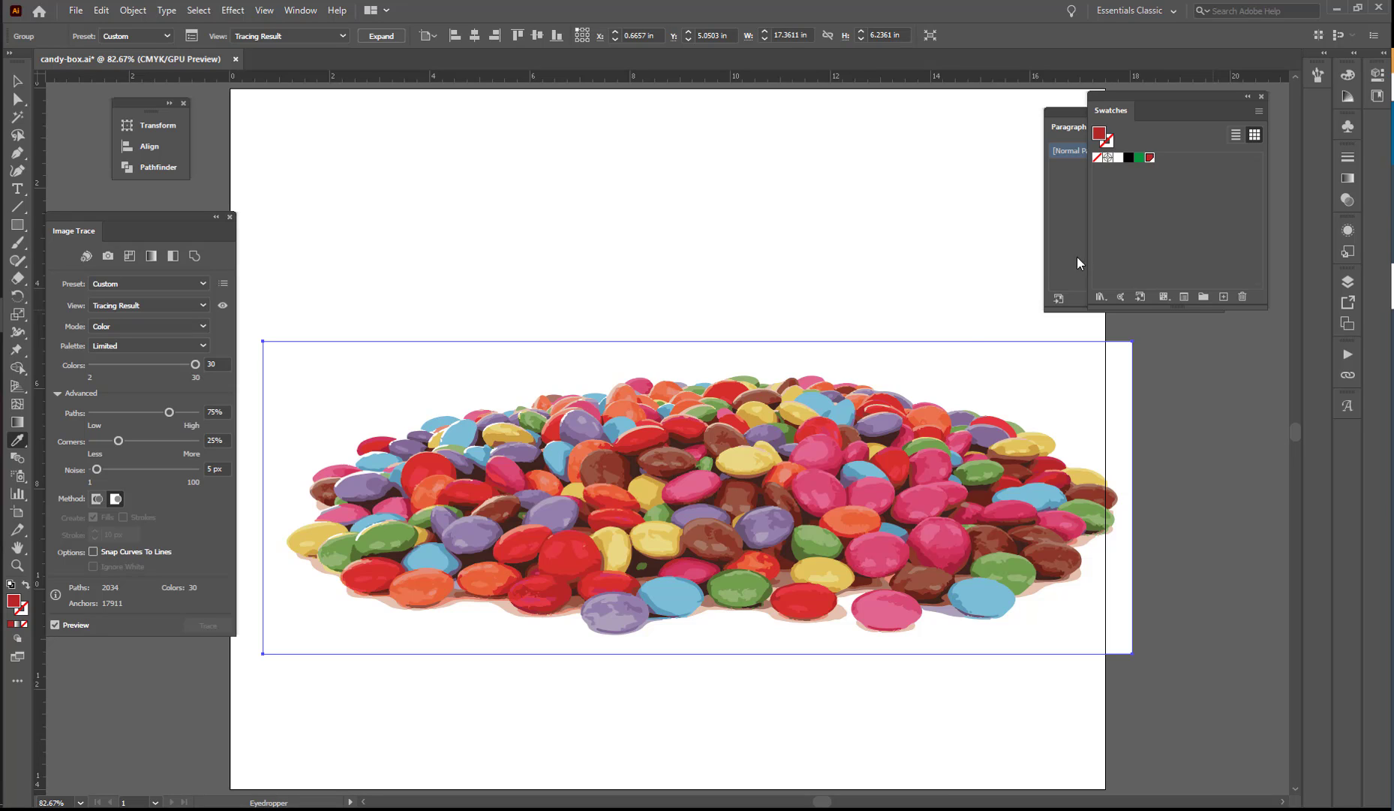
Save a sampled candy pink (C=7 M=75 Y=20 K=0) and yellow (C=9 M=10 Y=59 K=0) as global process swatches.
left_click(826, 493)
left_click(1223, 298)
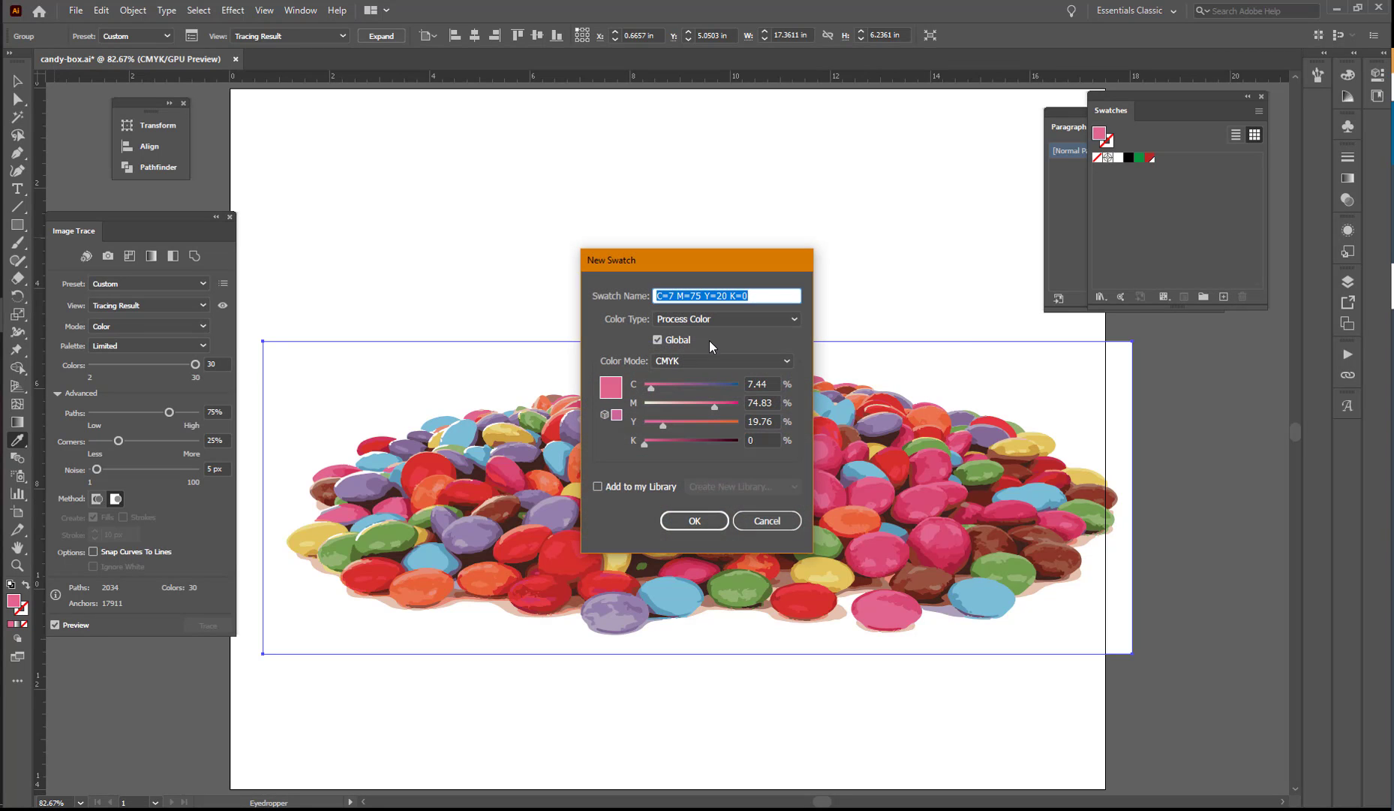
left_click(713, 521)
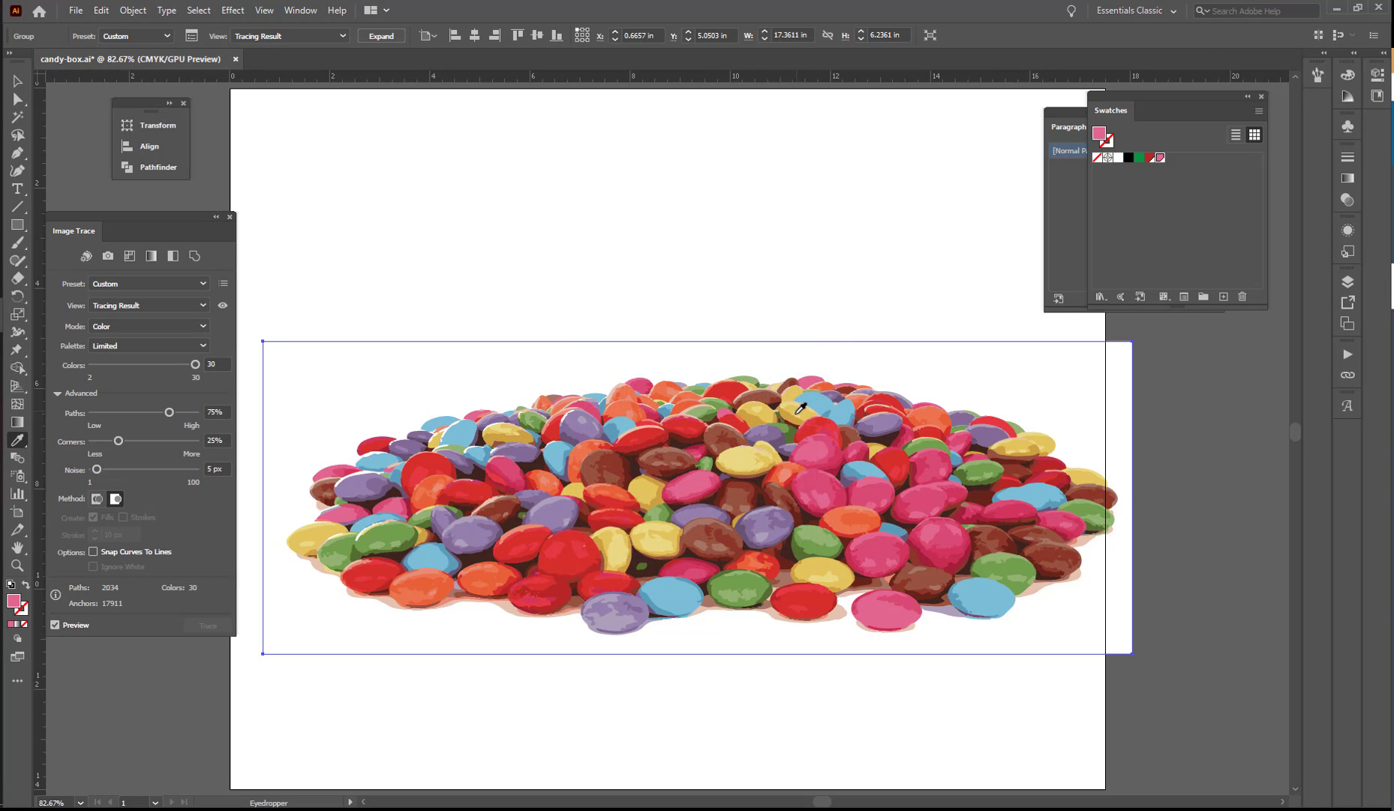
left_click(740, 452)
left_click(1224, 296)
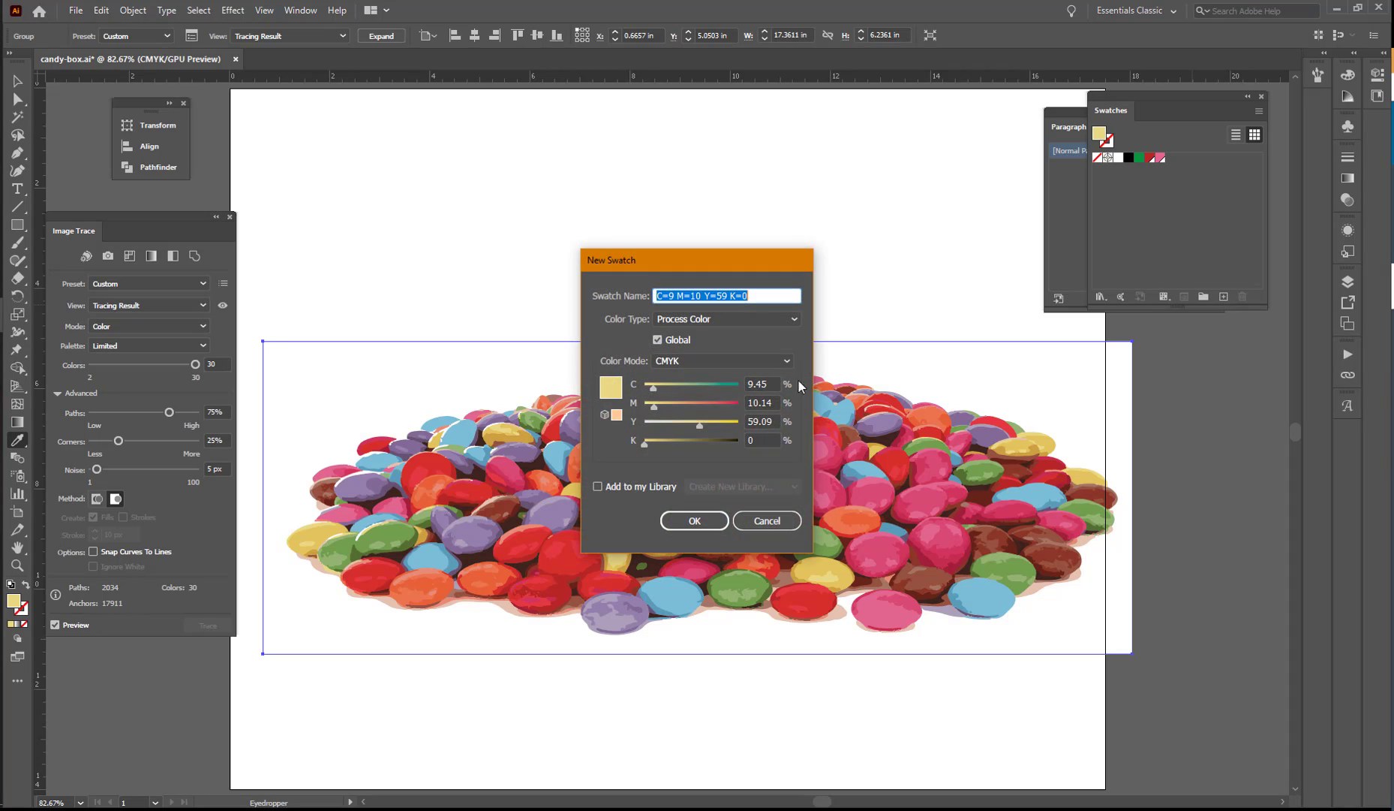
left_click(704, 520)
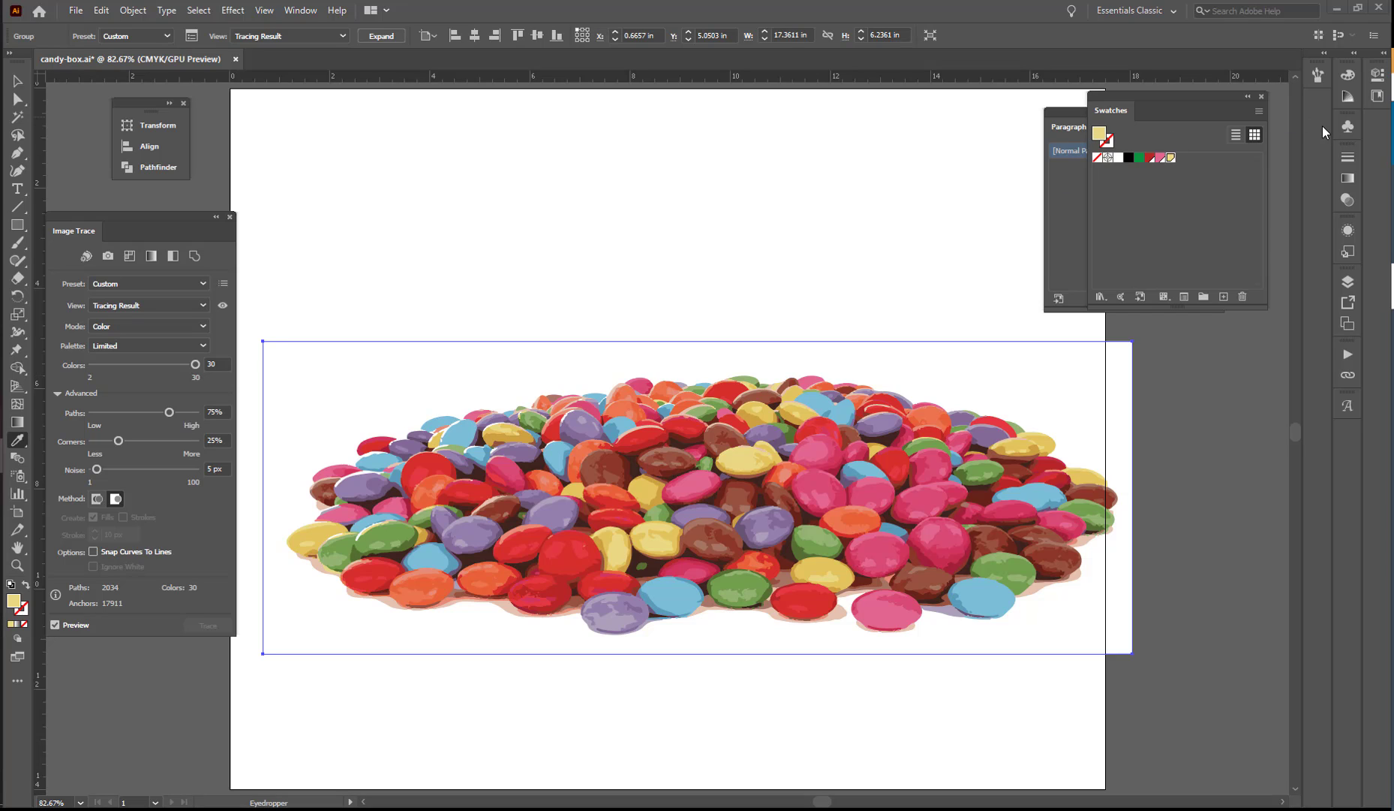
Lock and hide the background layer.
left_click(1348, 282)
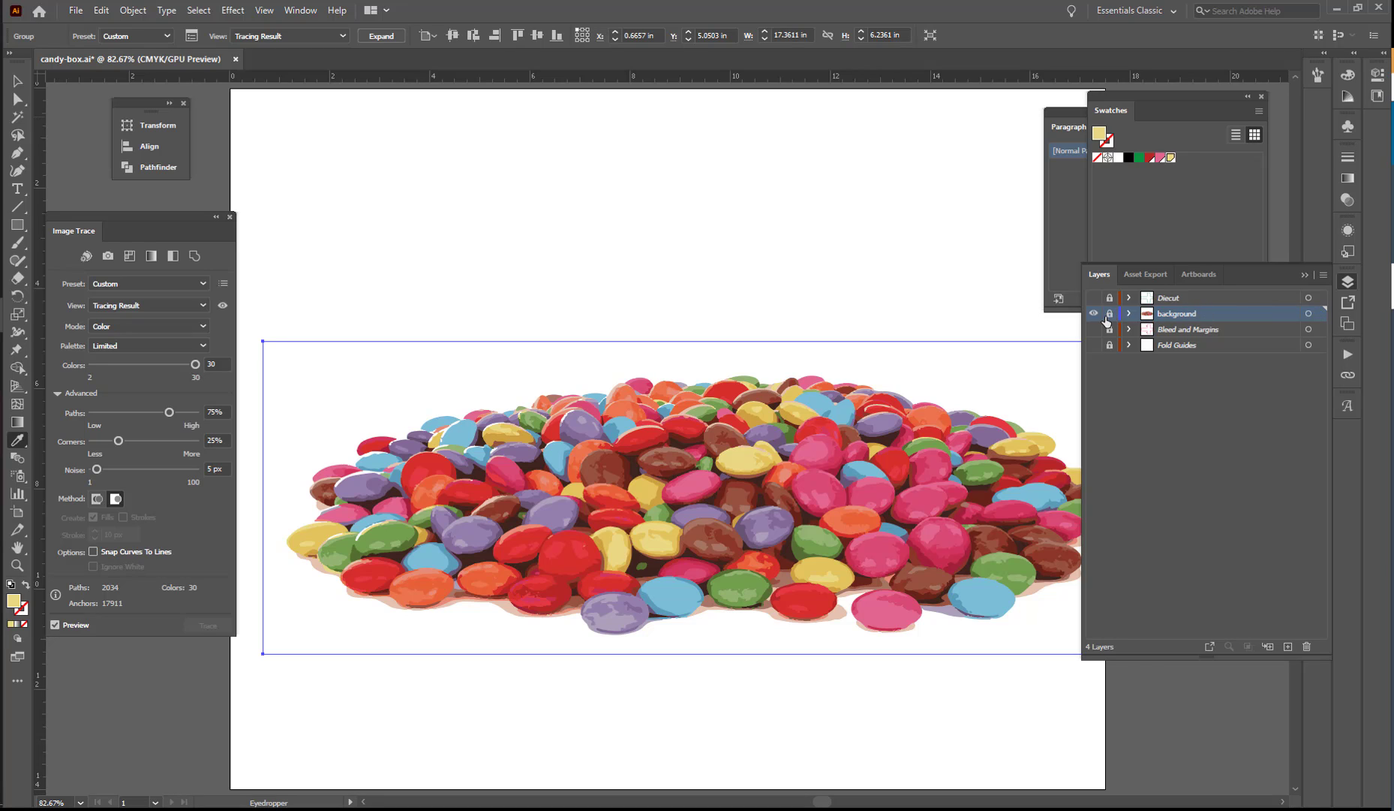
left_click(1110, 313)
left_click(1097, 318, "ctrl")
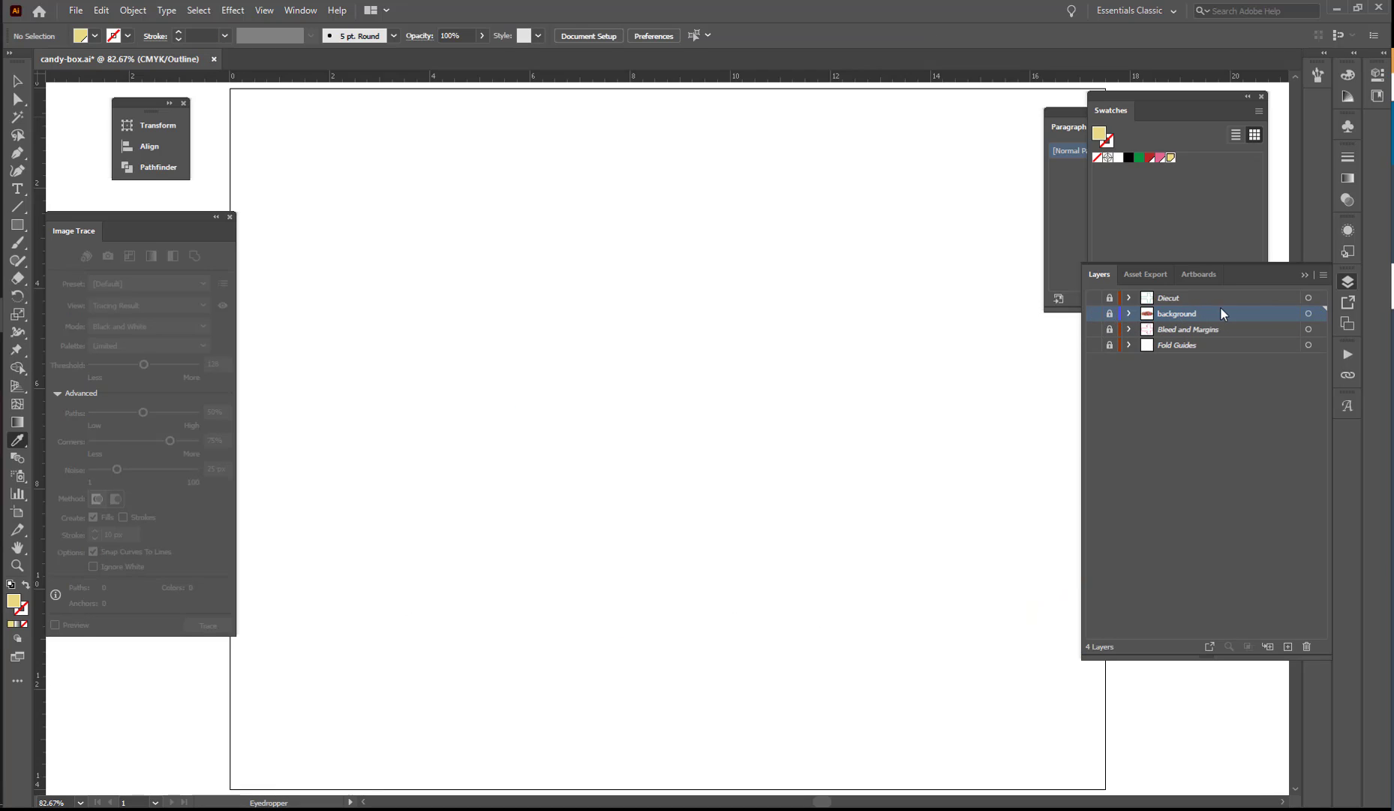
Add a new layer named "side 1" directly above the background layer.
left_click(1286, 645)
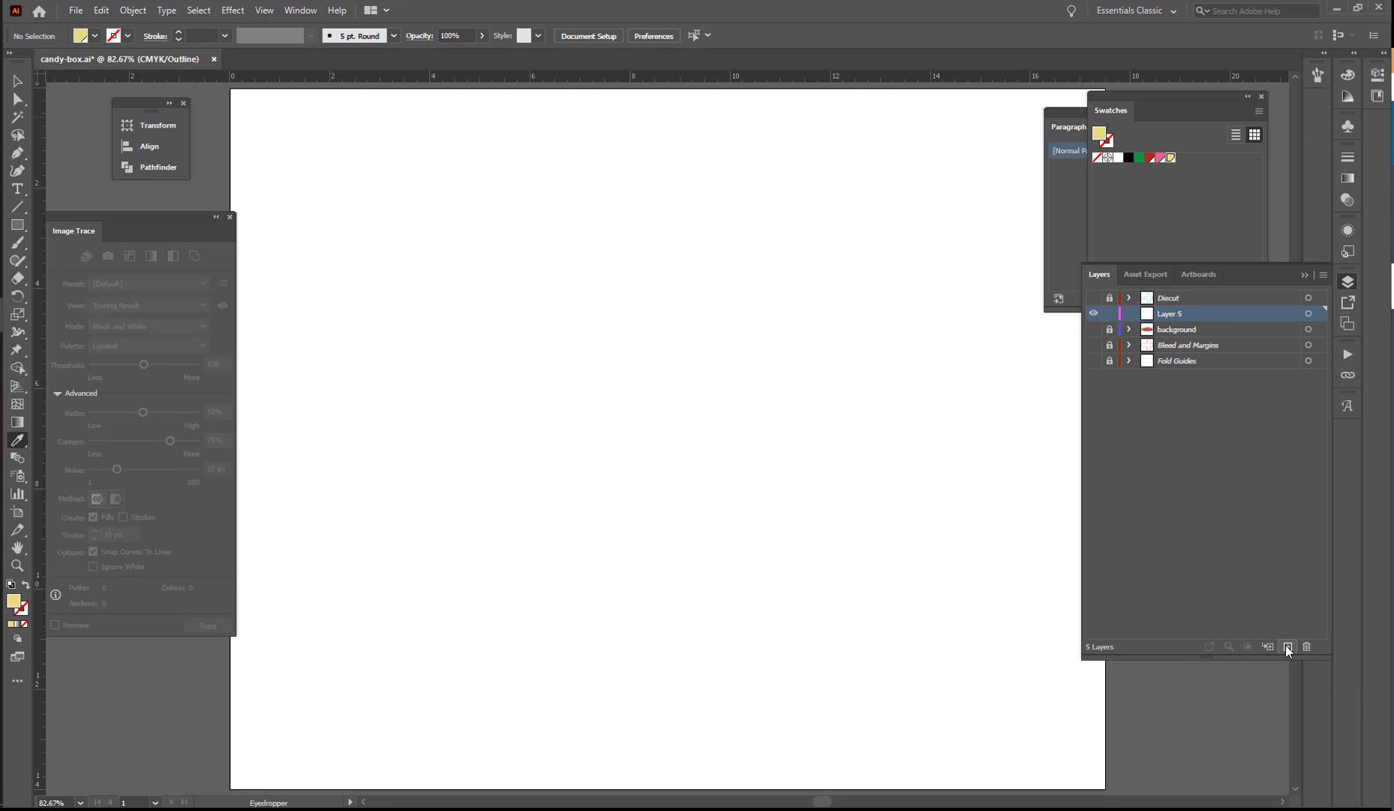
double_click(1178, 315)
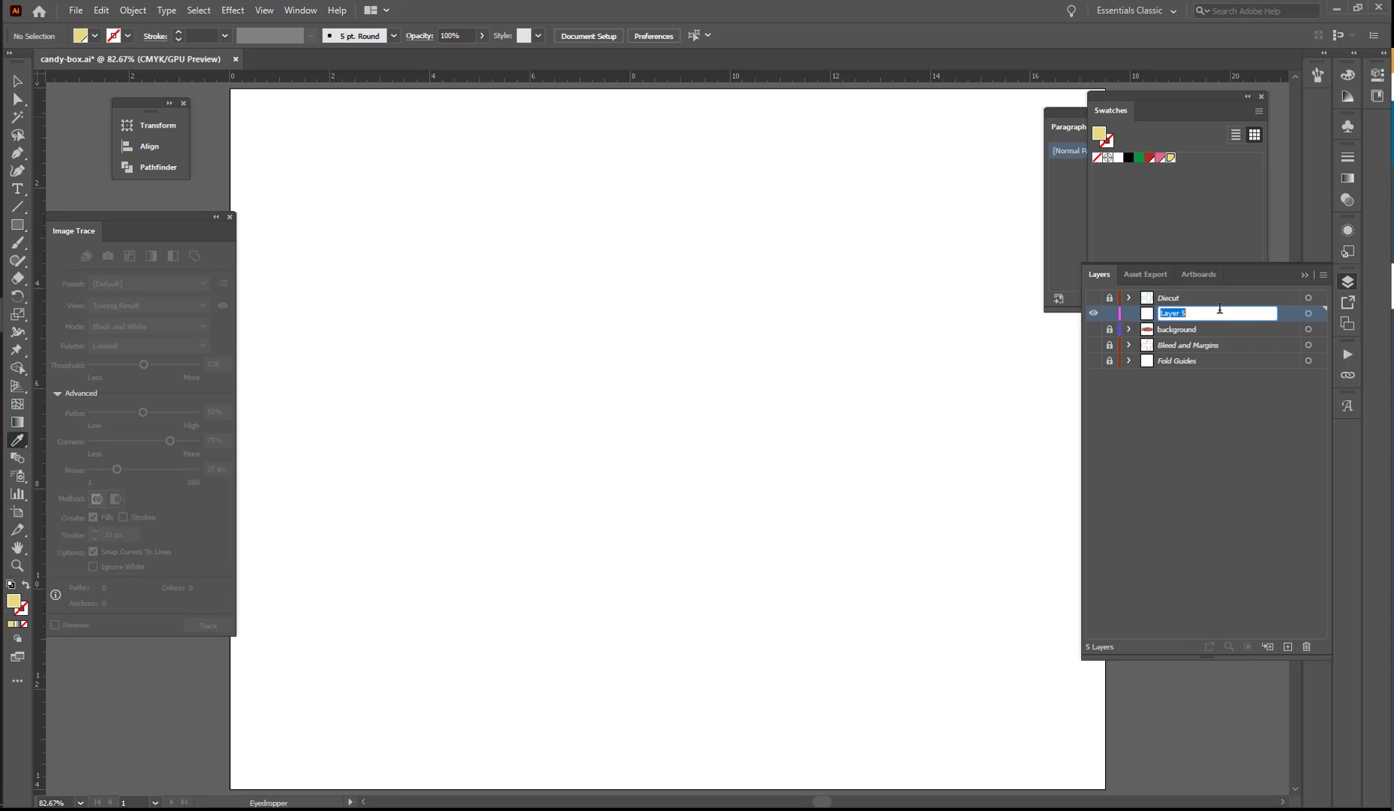
type("side 1")
key("Return")
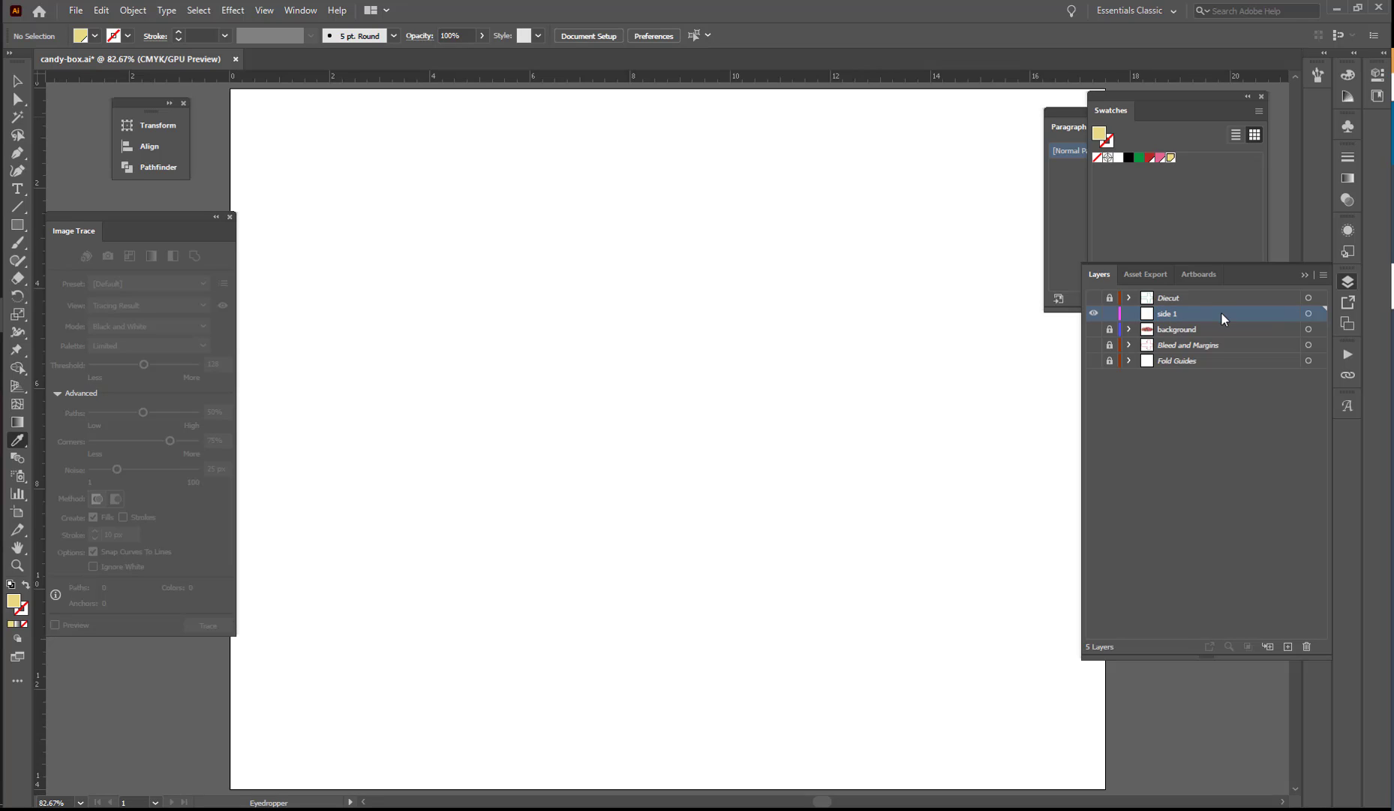
left_click(1093, 314)
key("ctrl+y")
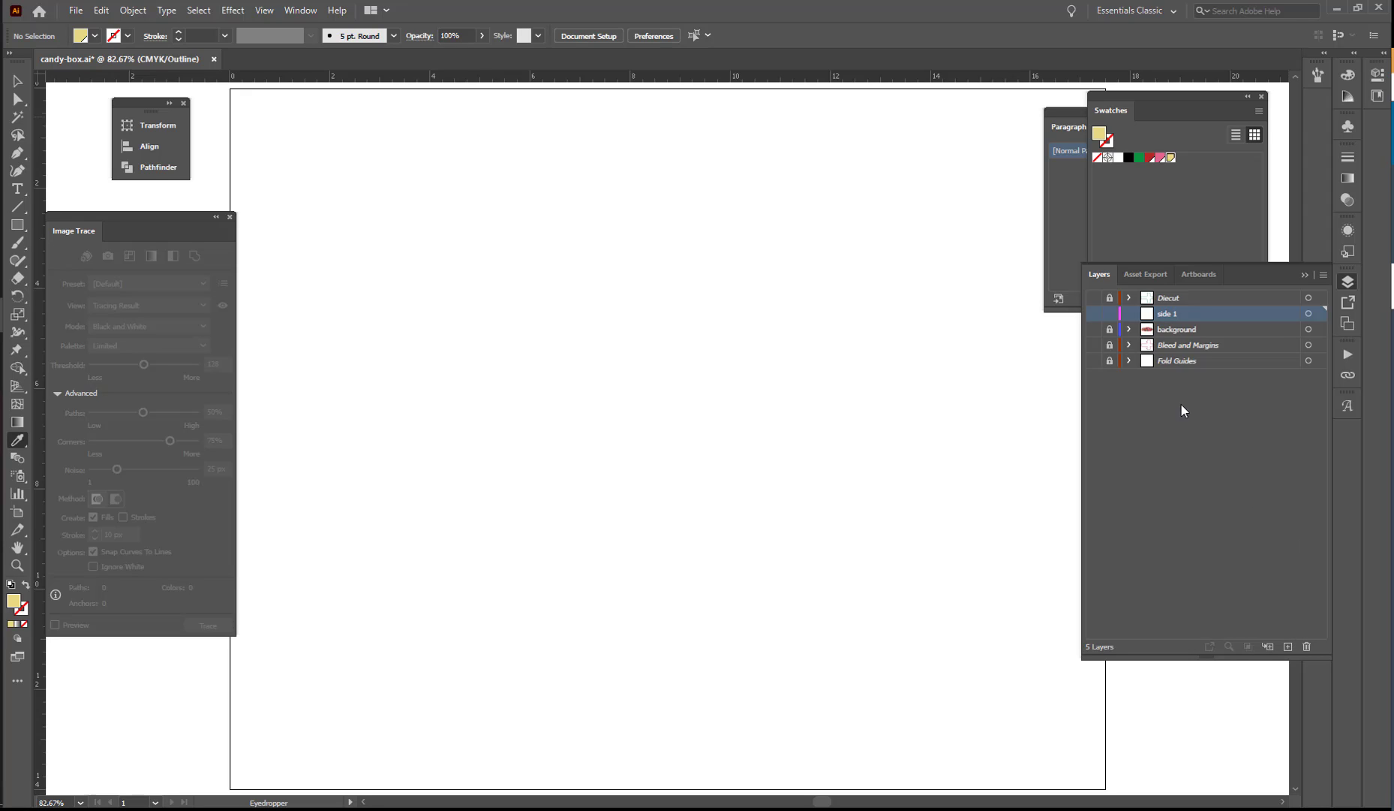
left_click(1093, 313)
key("ctrl+y")
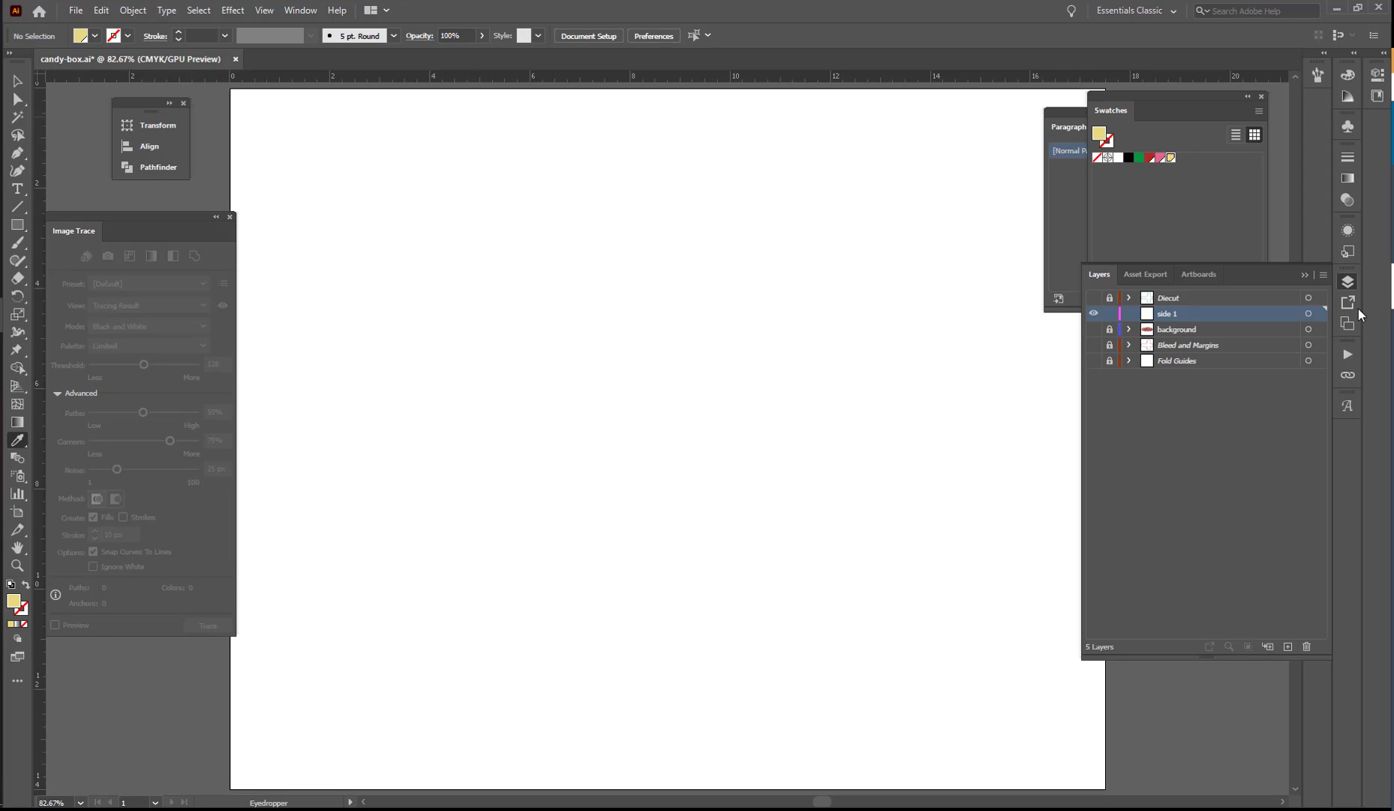
Add a new layer named "side 2" and place it directly below the side 1 layer.
left_click(1288, 644)
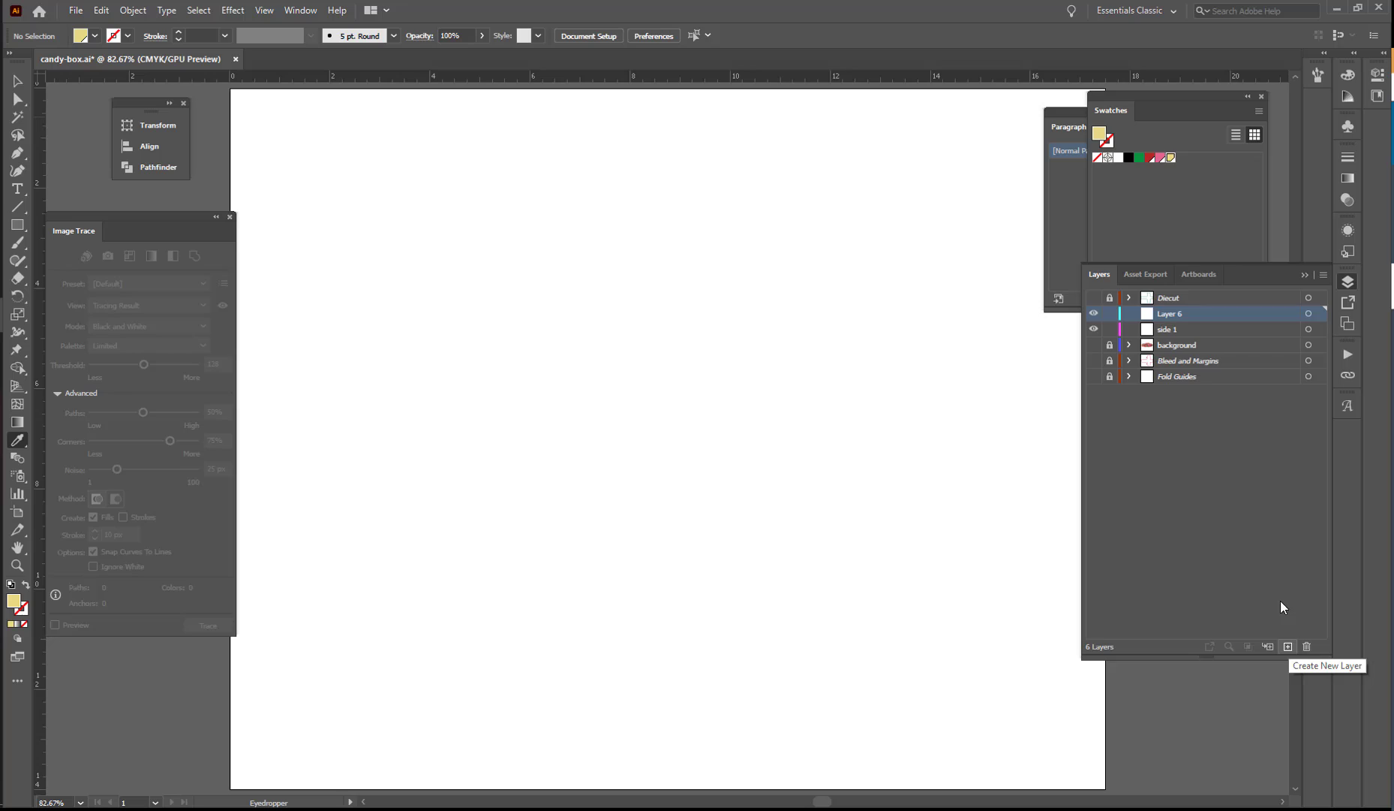
double_click(1173, 312)
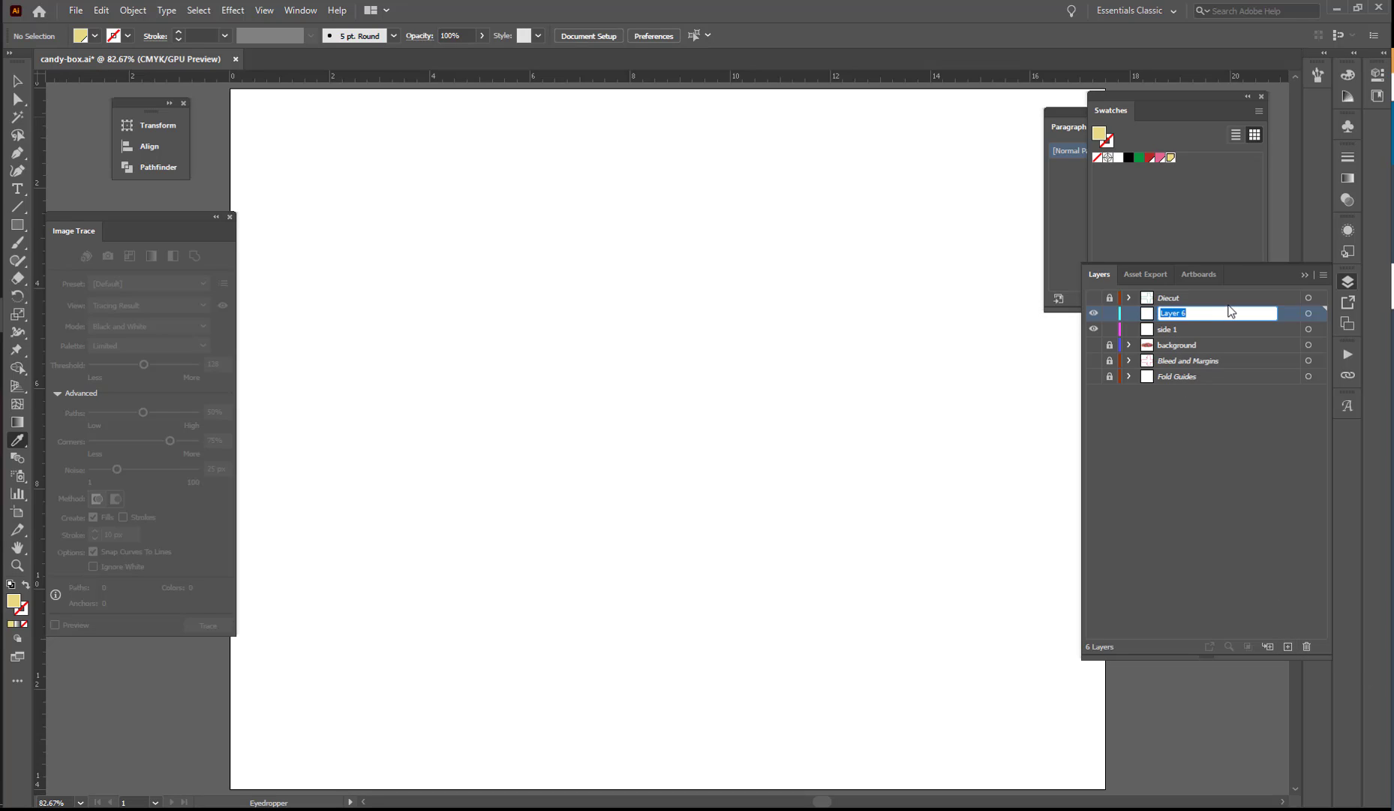
type("side 2")
key("Return")
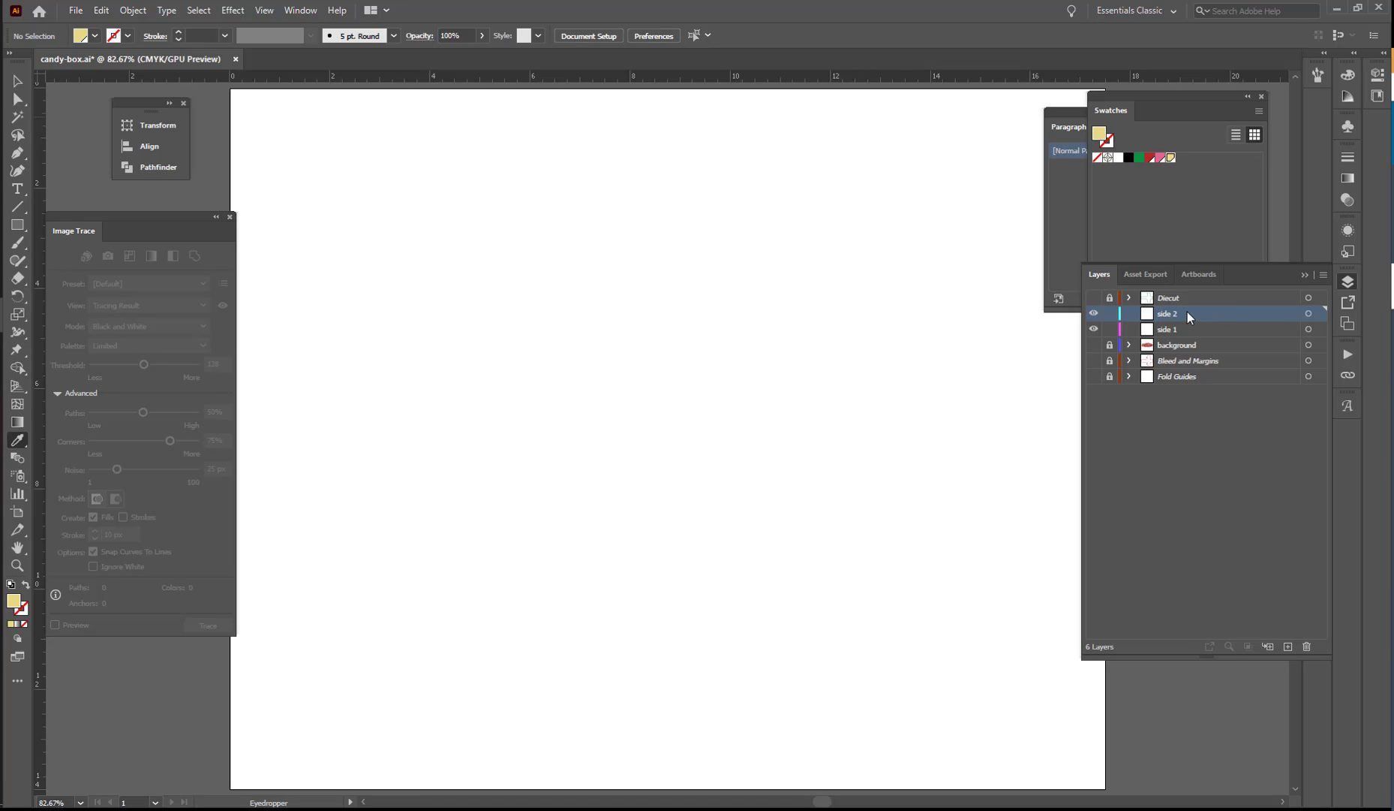
left_click_drag(1187, 313, 1182, 338)
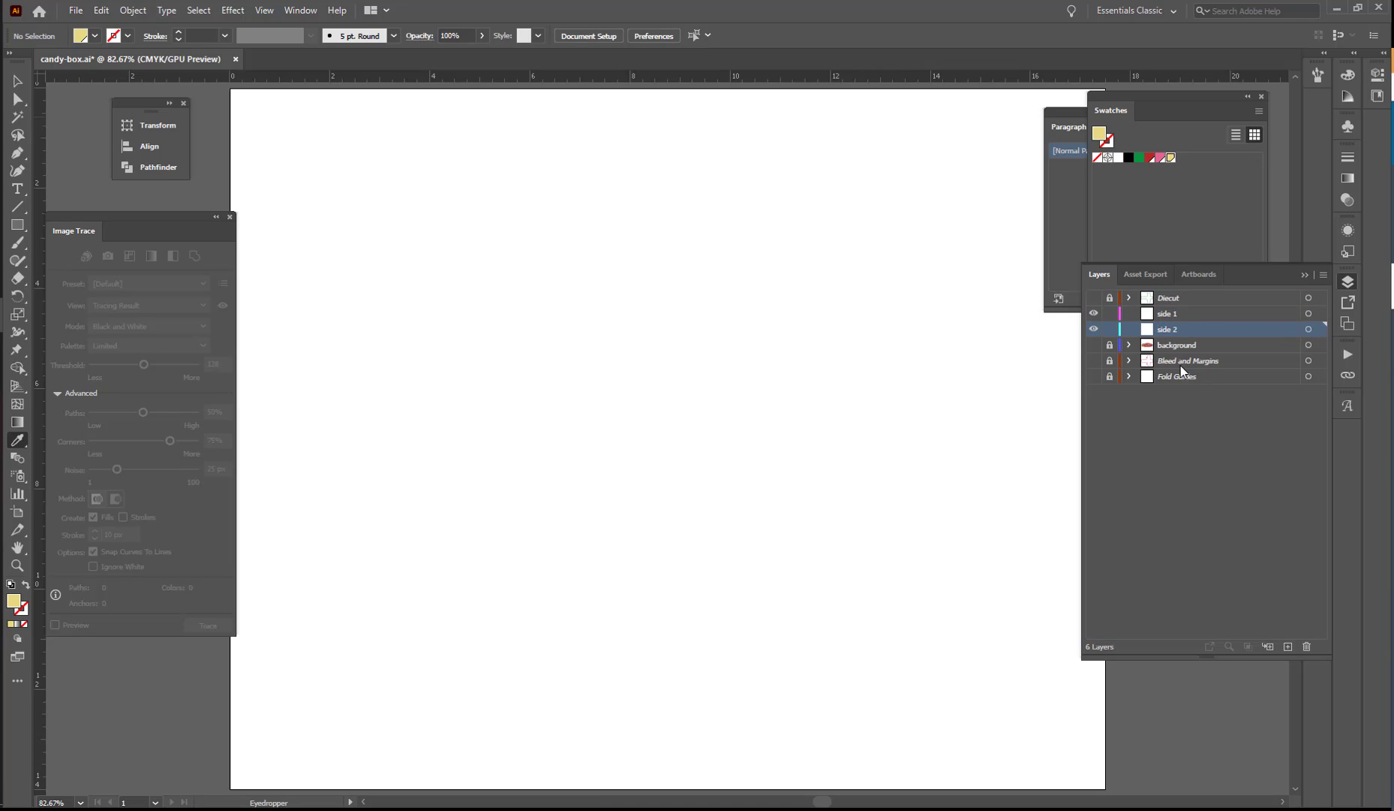
left_click(1165, 486)
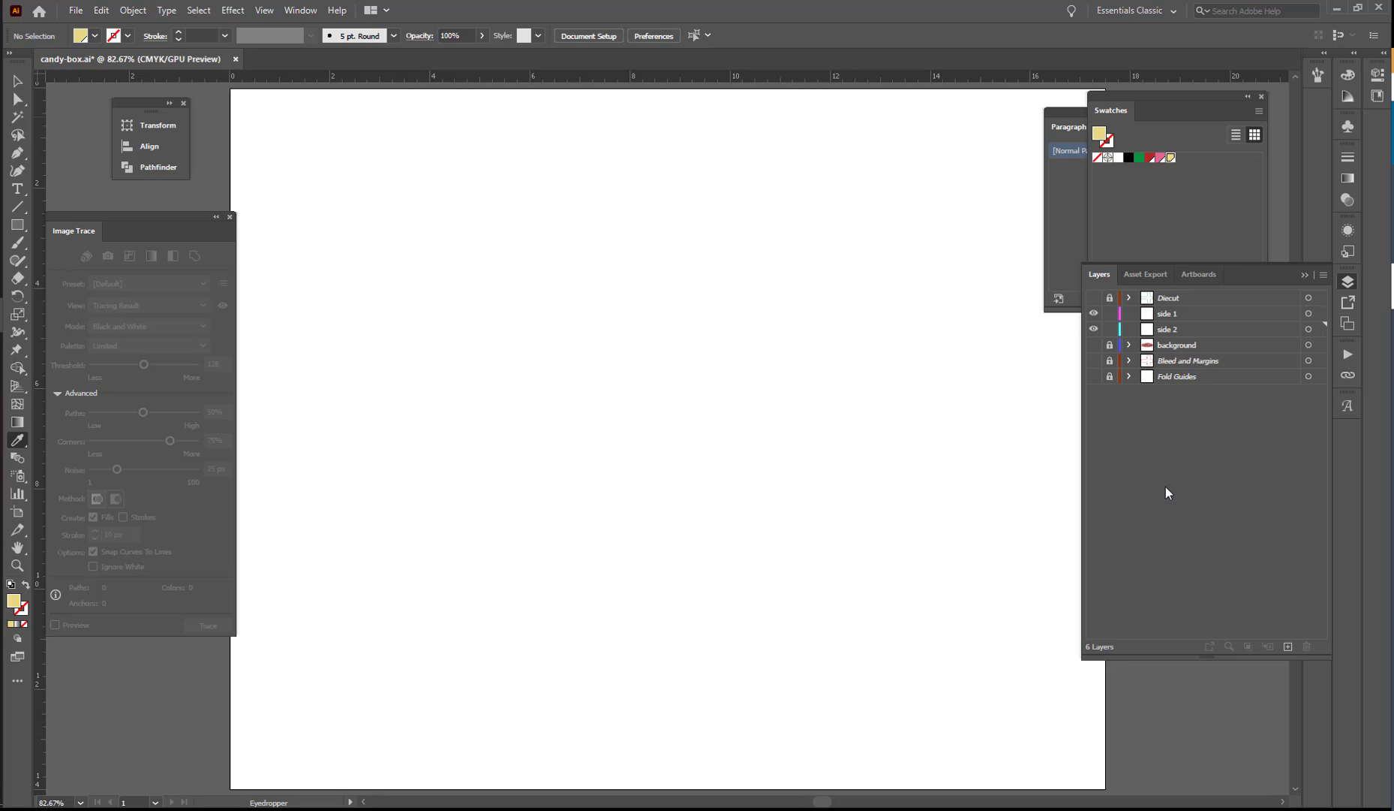
Make side 1 the active layer, show the Bleed and Margins and Fold Guides layers, and unlock Fold Guides.
left_click(1201, 316)
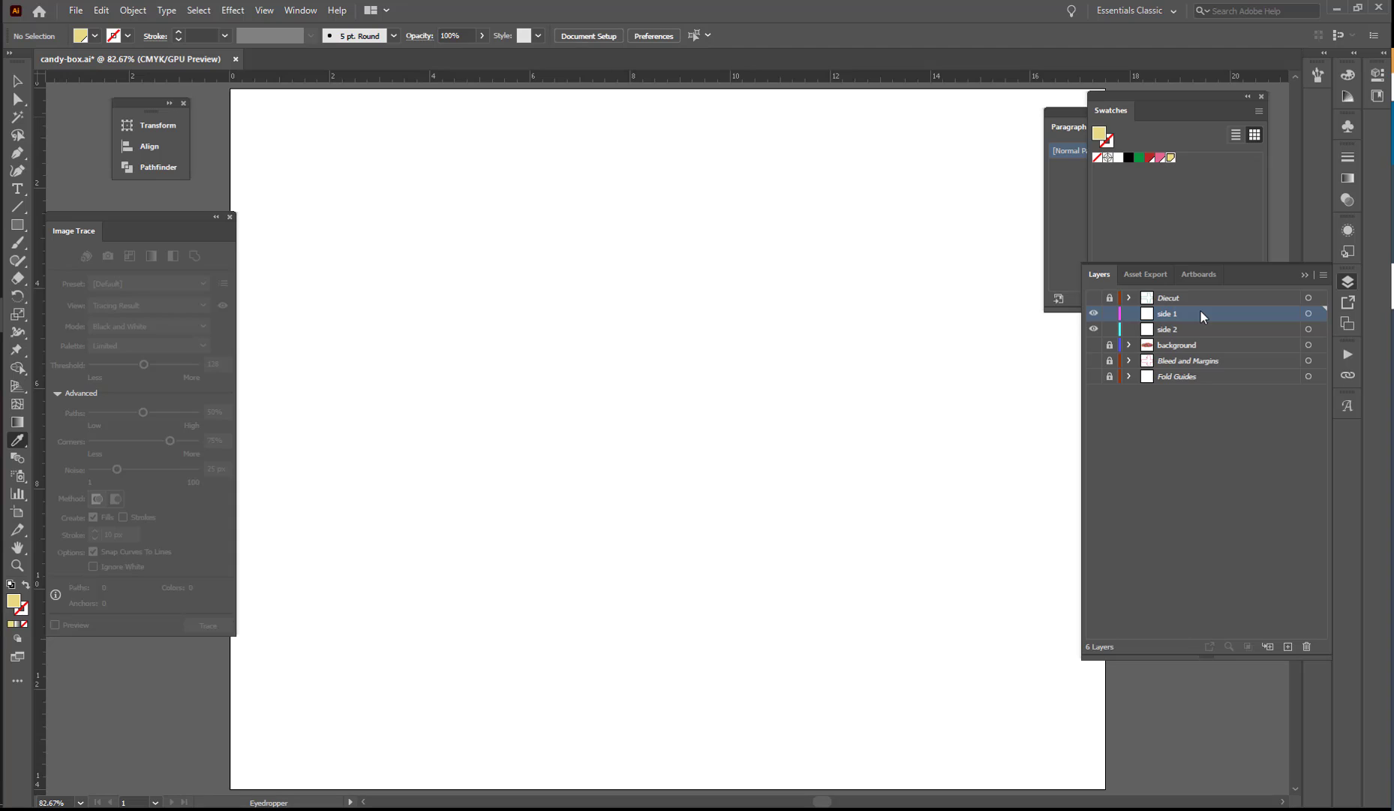
left_click(1094, 360)
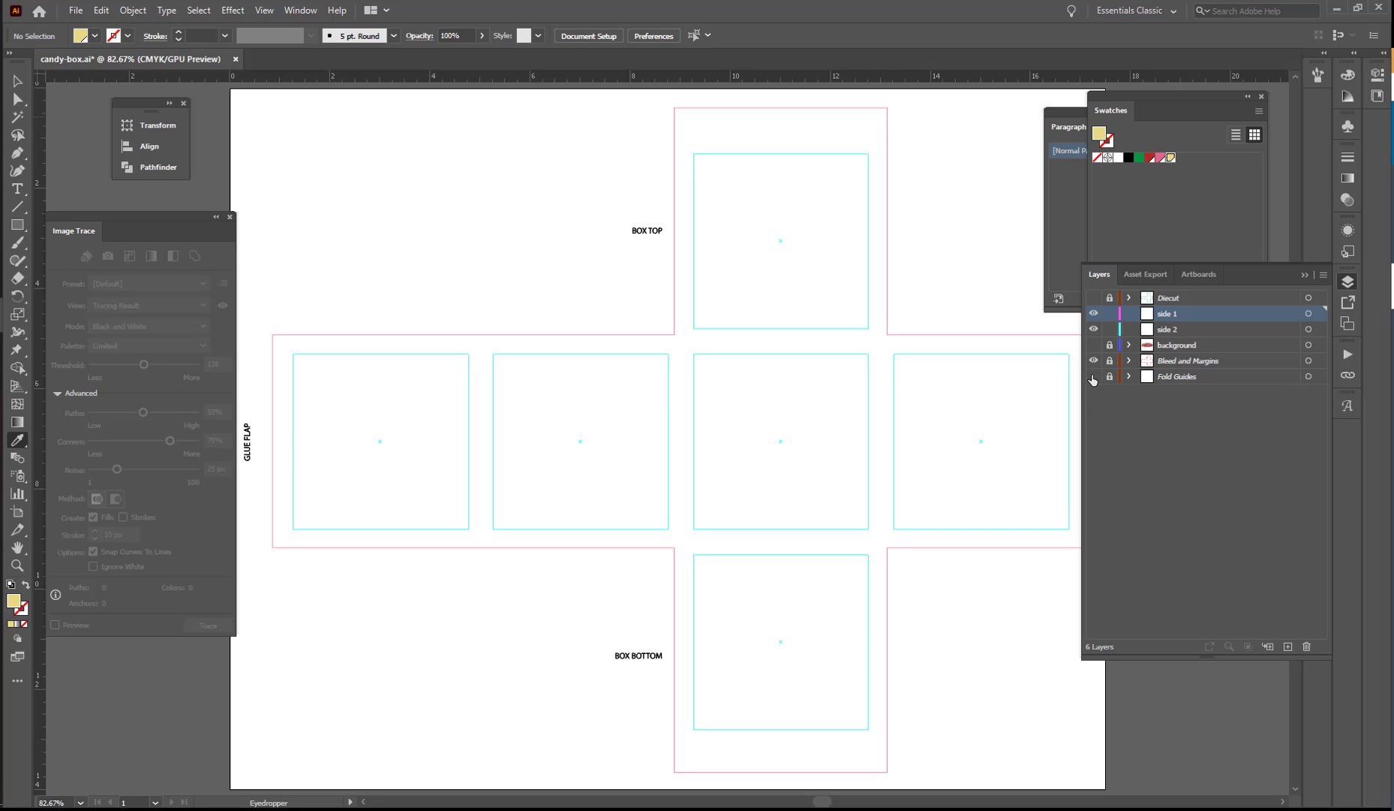
left_click(1104, 376)
left_click(1094, 376)
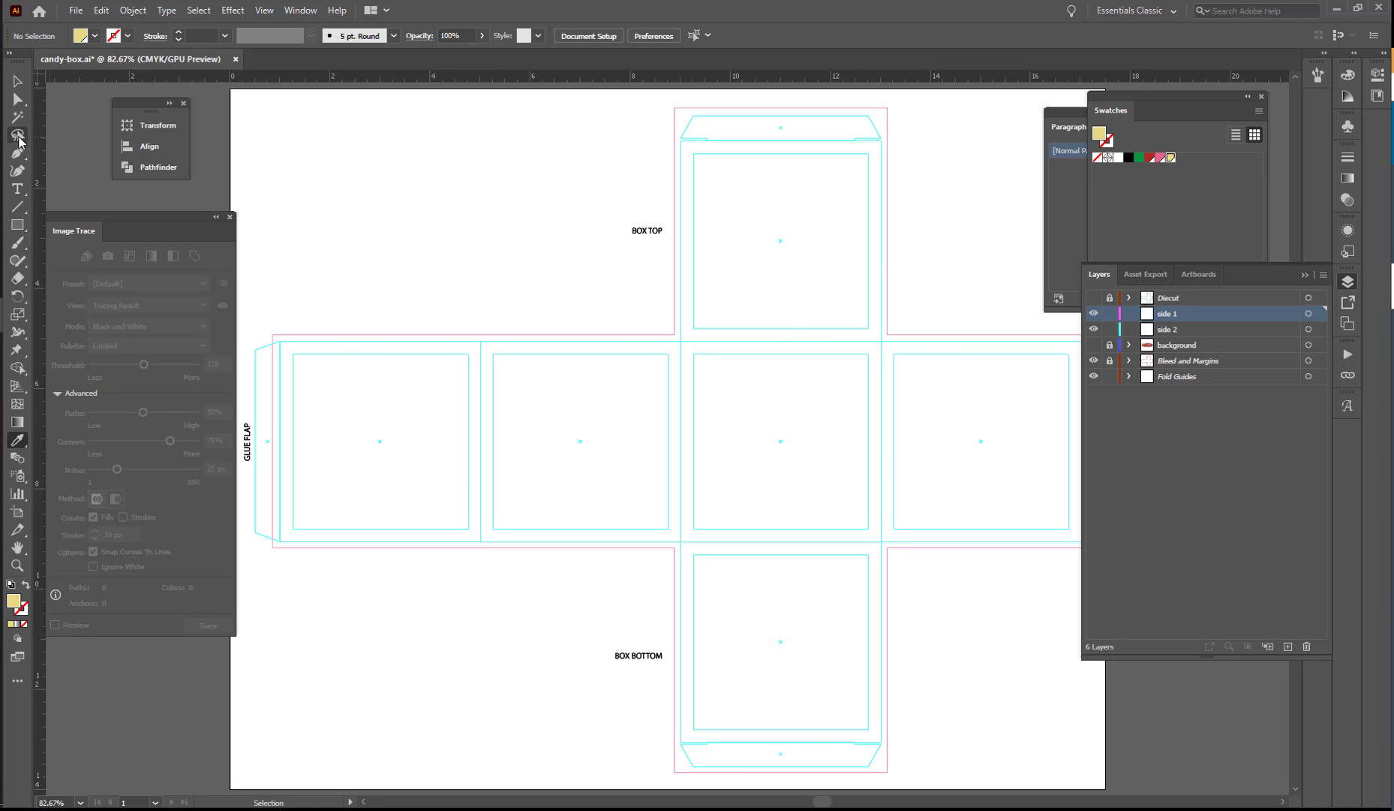
Draw a rectangle in the side panel next to the glue flap and size it to 3.75 in wide by 1 in high.
left_click(17, 224)
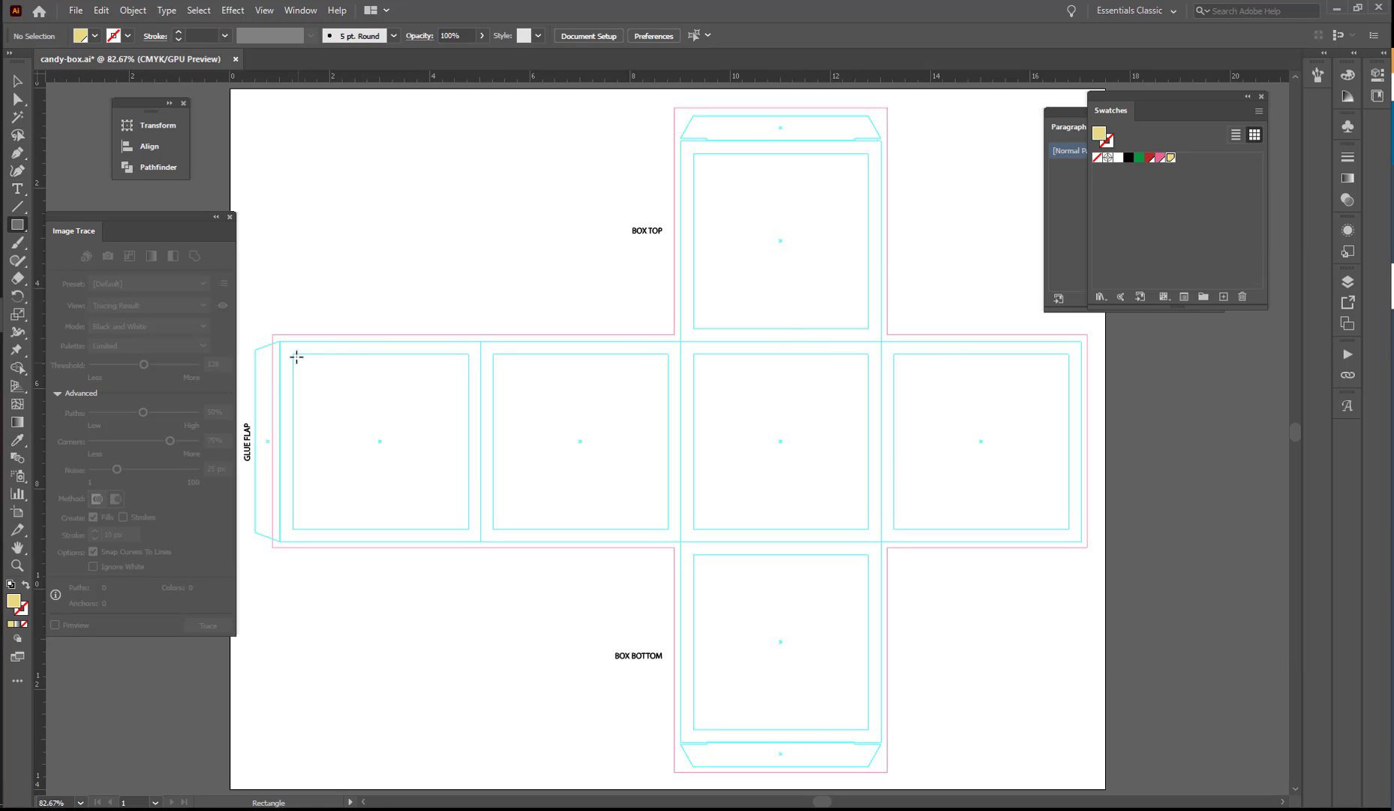
left_click_drag(292, 356, 468, 514)
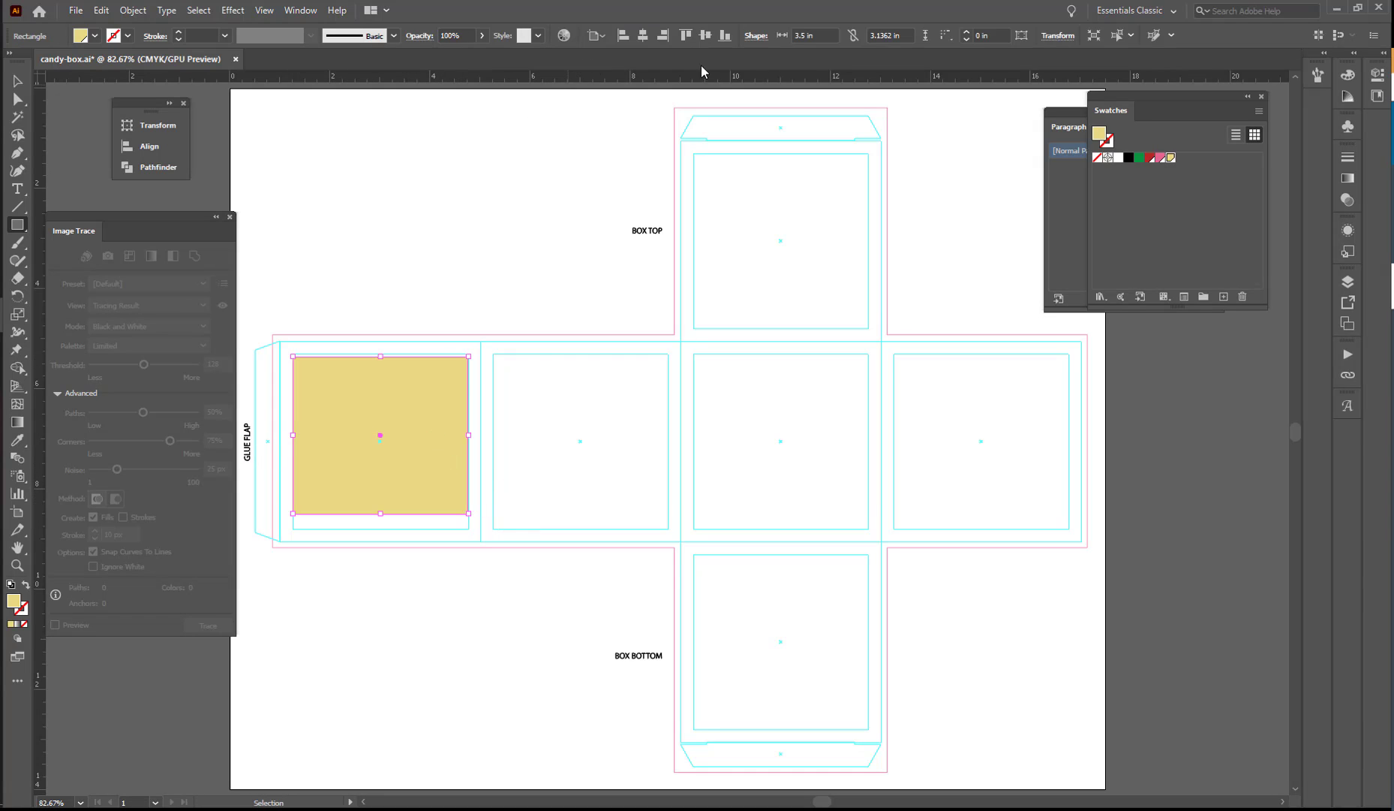
left_click(829, 35)
type("3.75")
key("Tab")
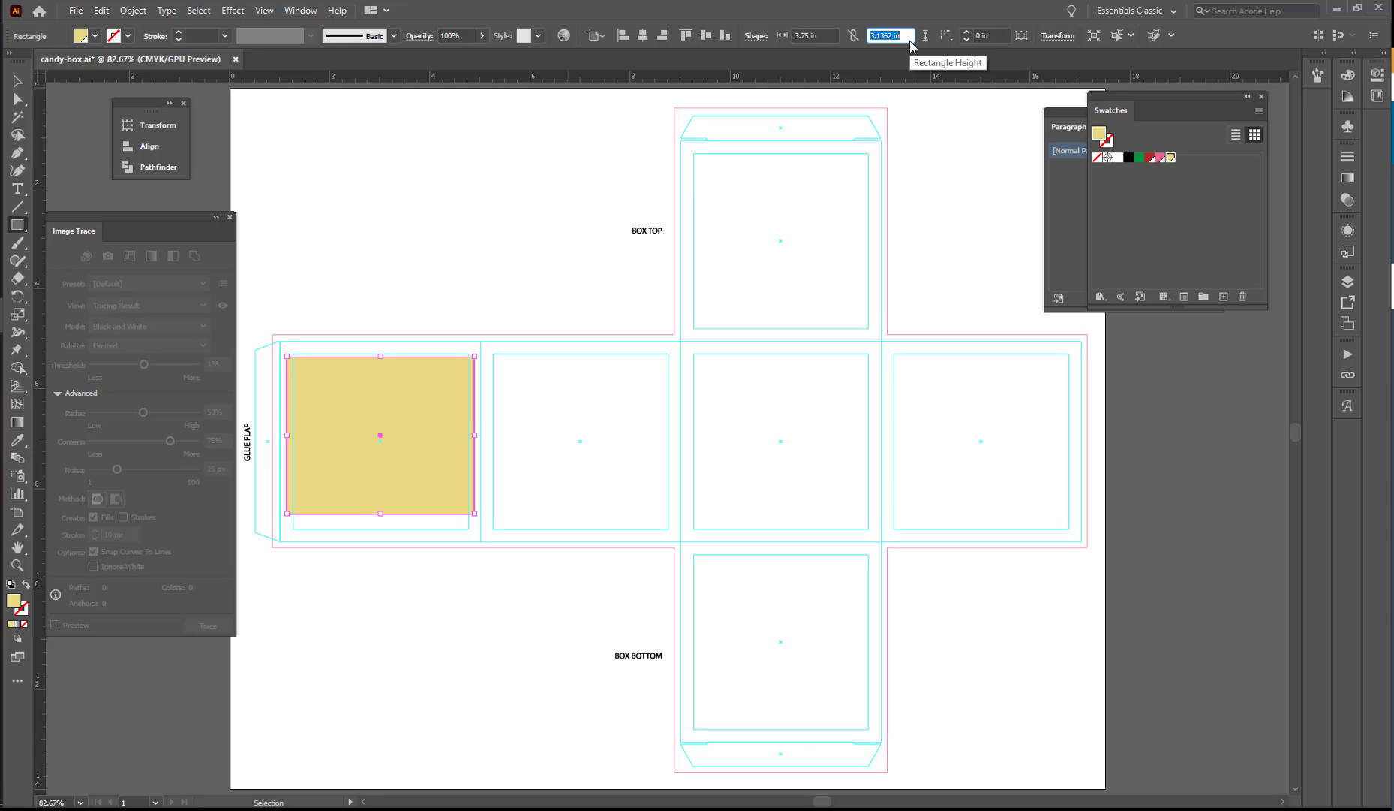
key("Return")
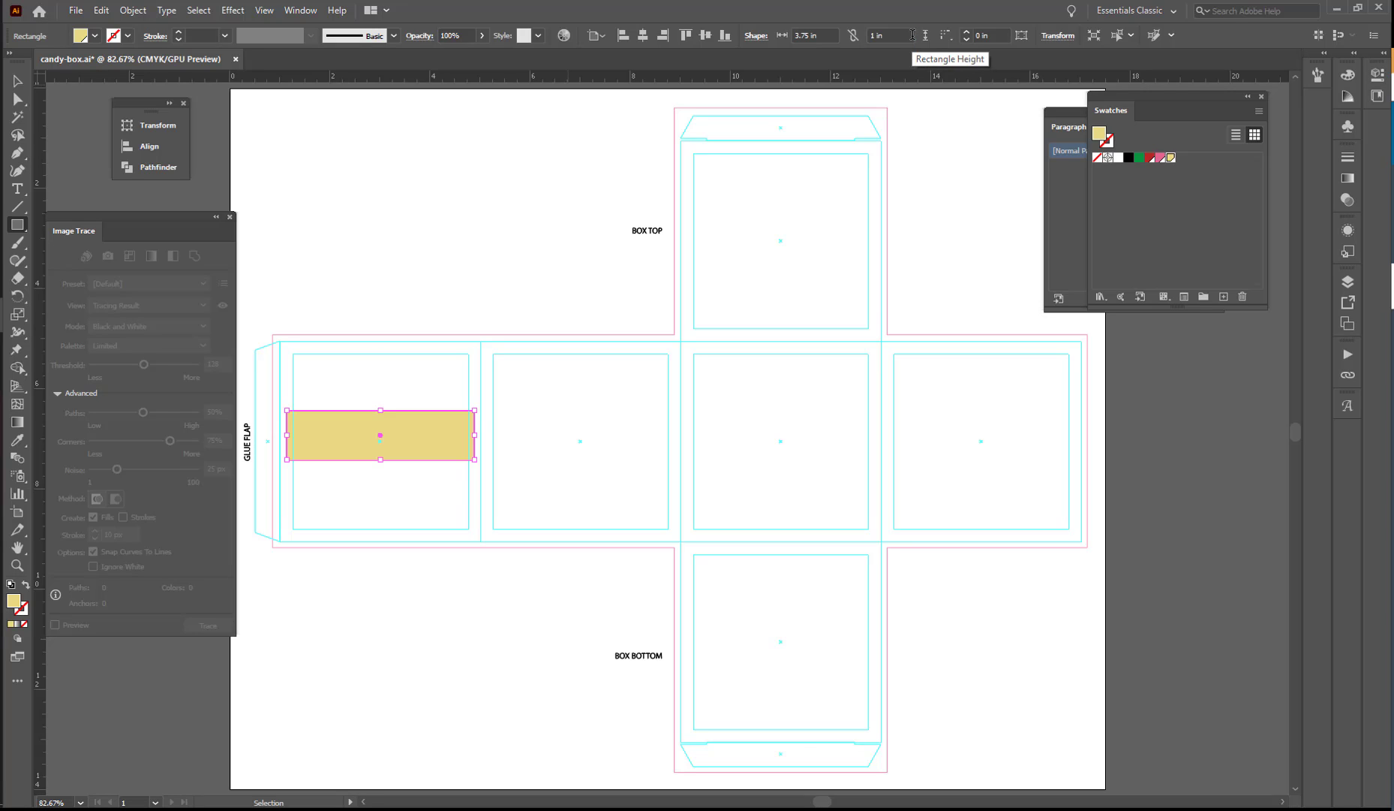
Try the rectangle against the glue-flap fold line, and in the neighbouring second side panel.
key("v")
left_click_drag(409, 434, 401, 436)
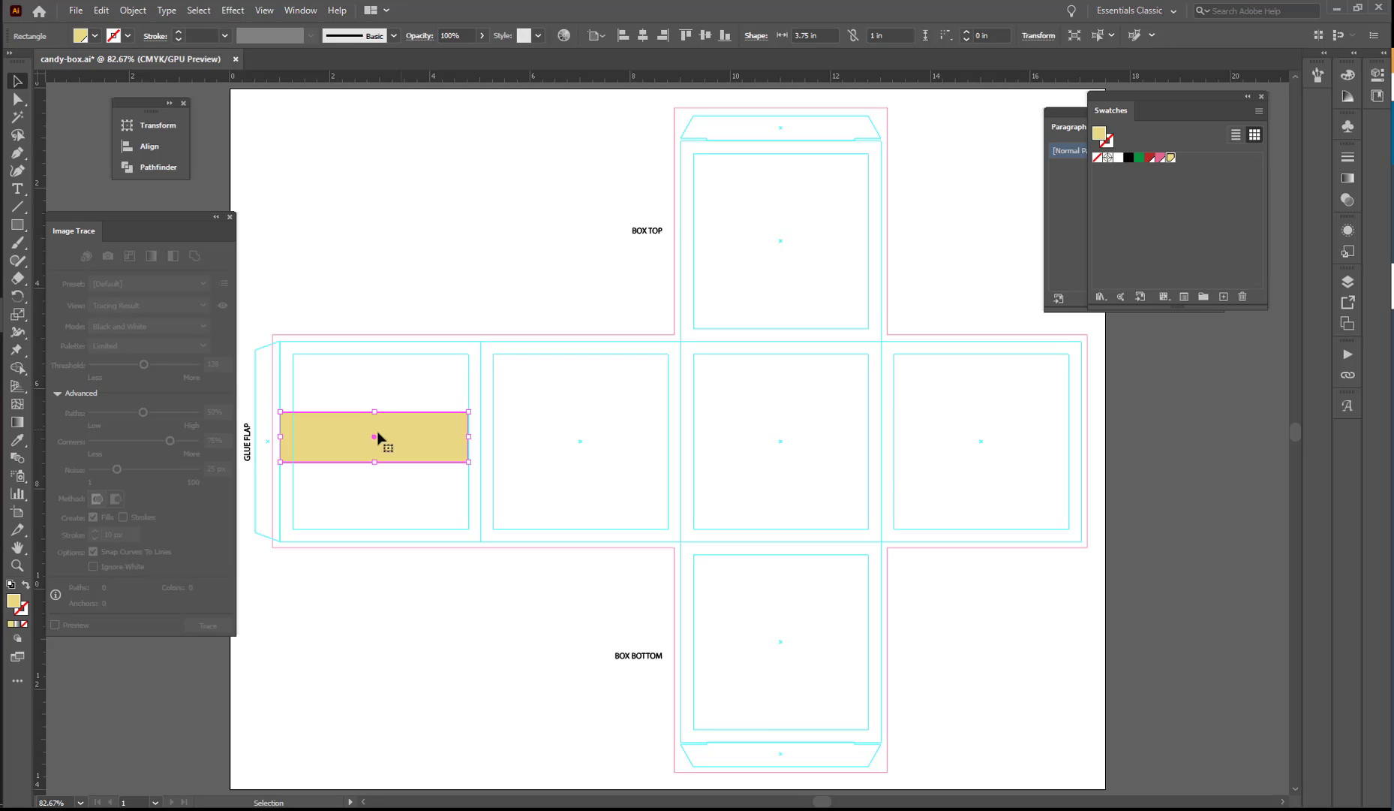
left_click_drag(398, 434, 604, 439)
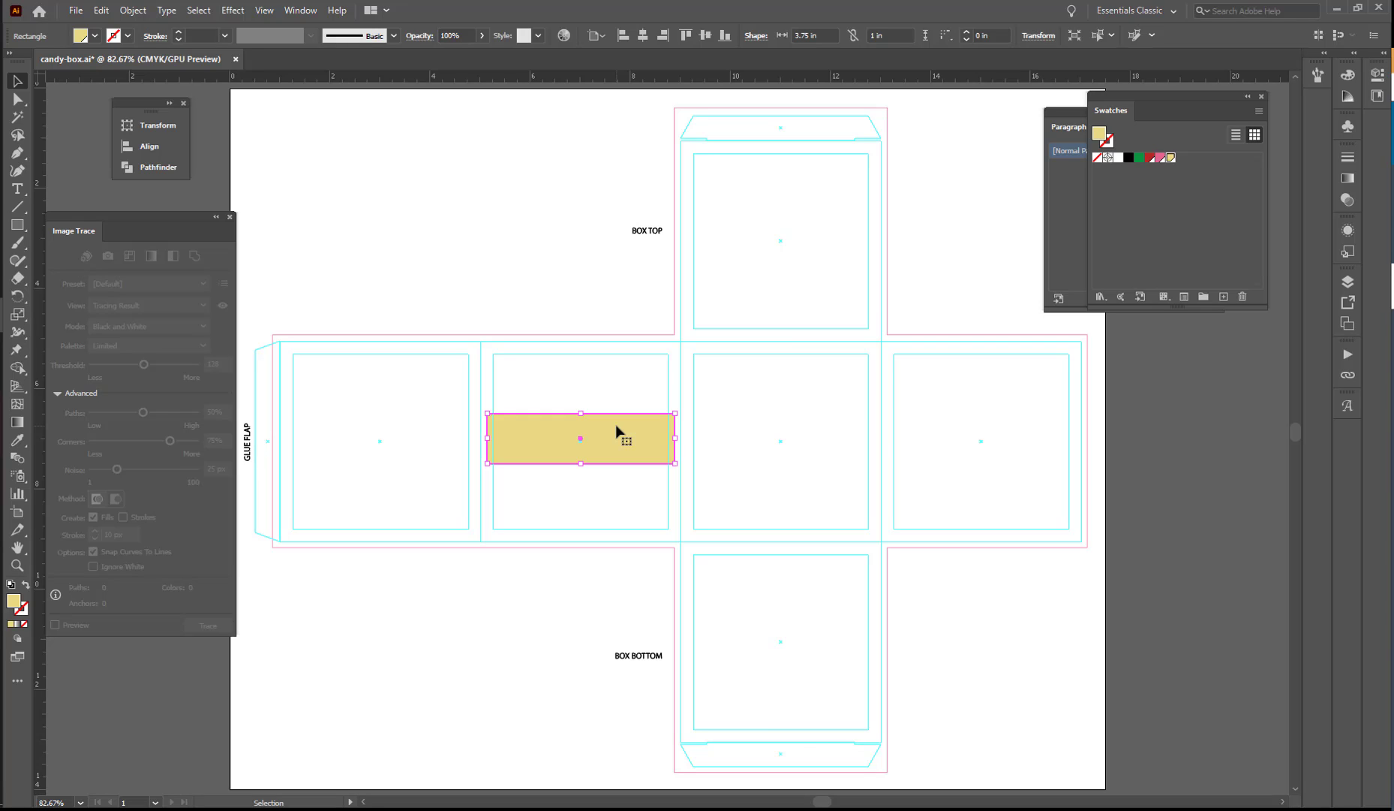
Fill the rectangle with the dark red swatch and place it in the first side panel from the left margin guide to the right fold line.
left_click(1150, 158)
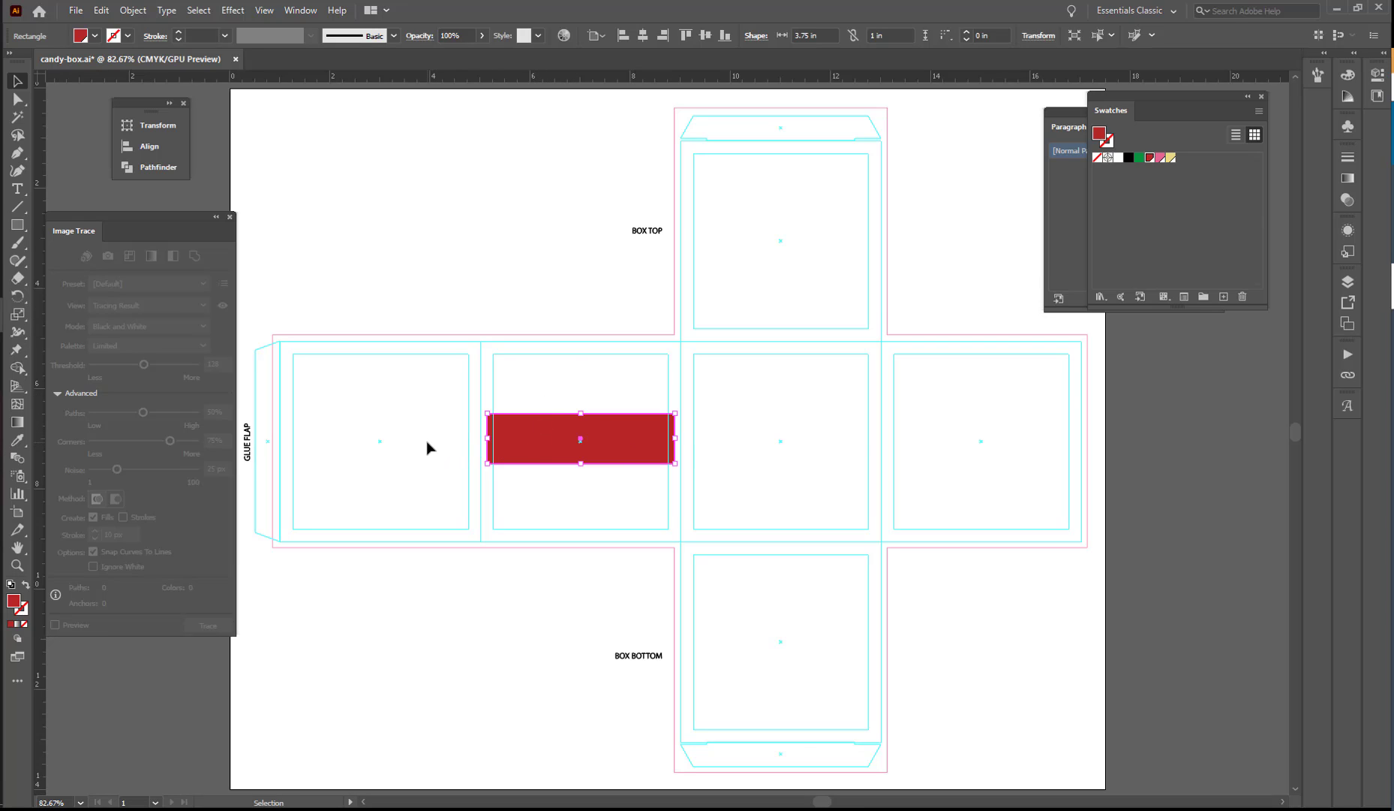
left_click_drag(534, 437, 328, 430)
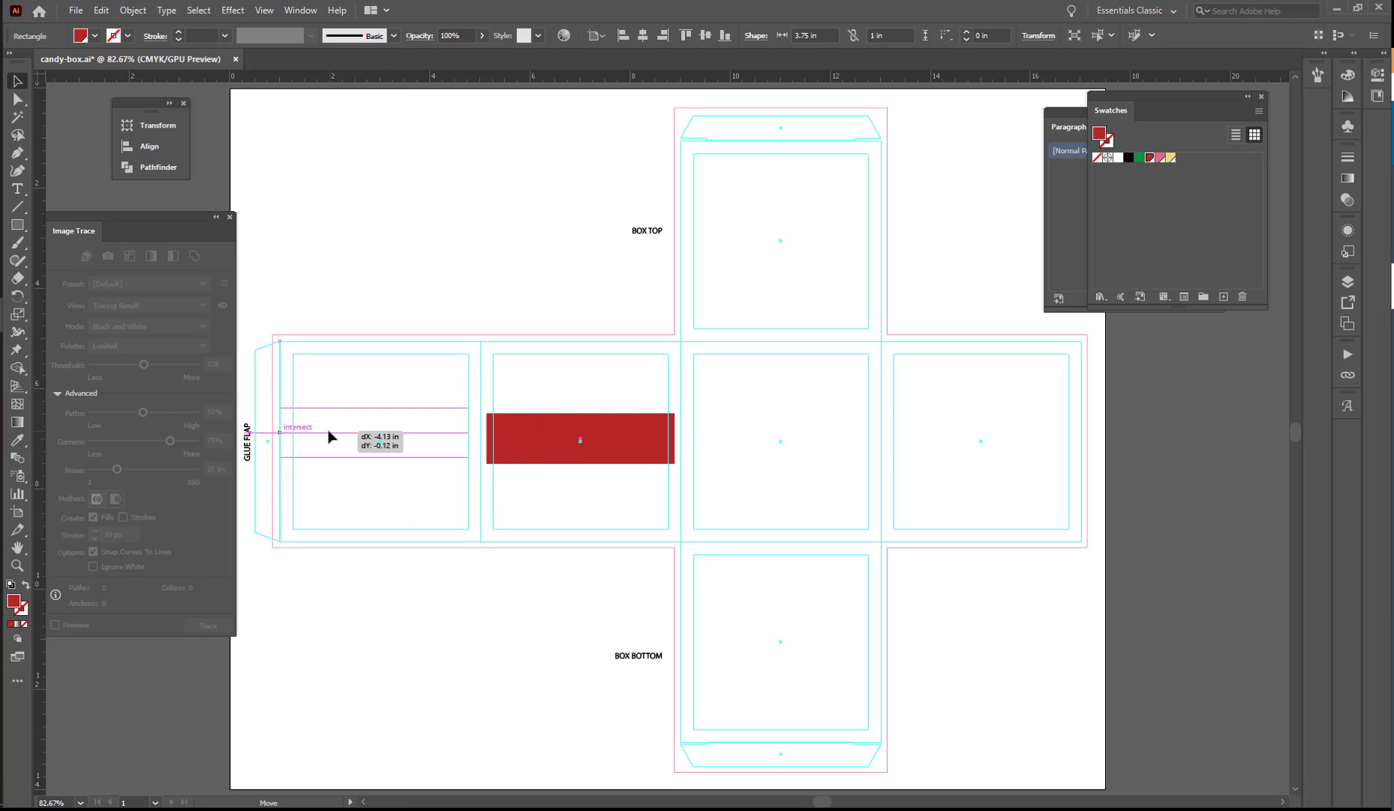
left_click_drag(328, 431, 328, 429)
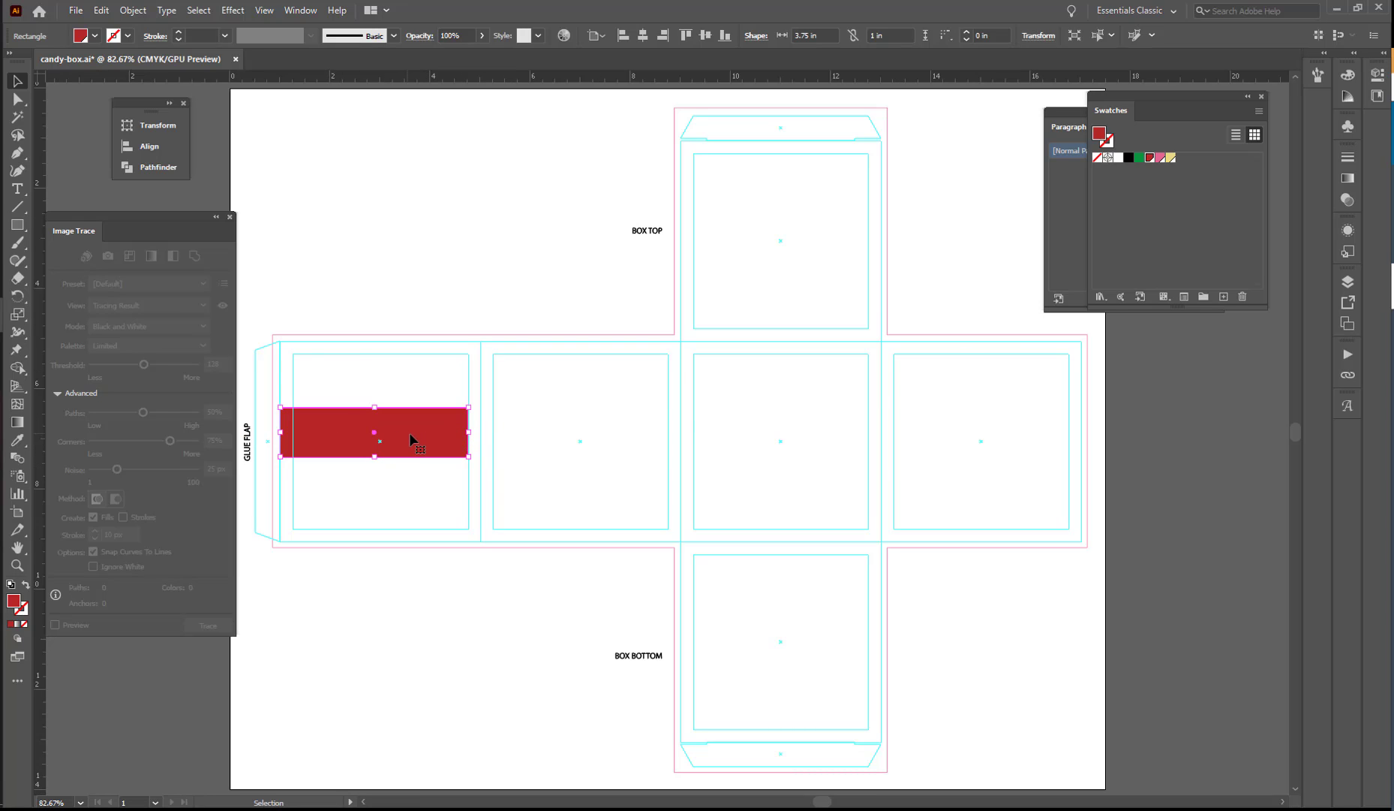
left_click_drag(421, 439, 434, 434)
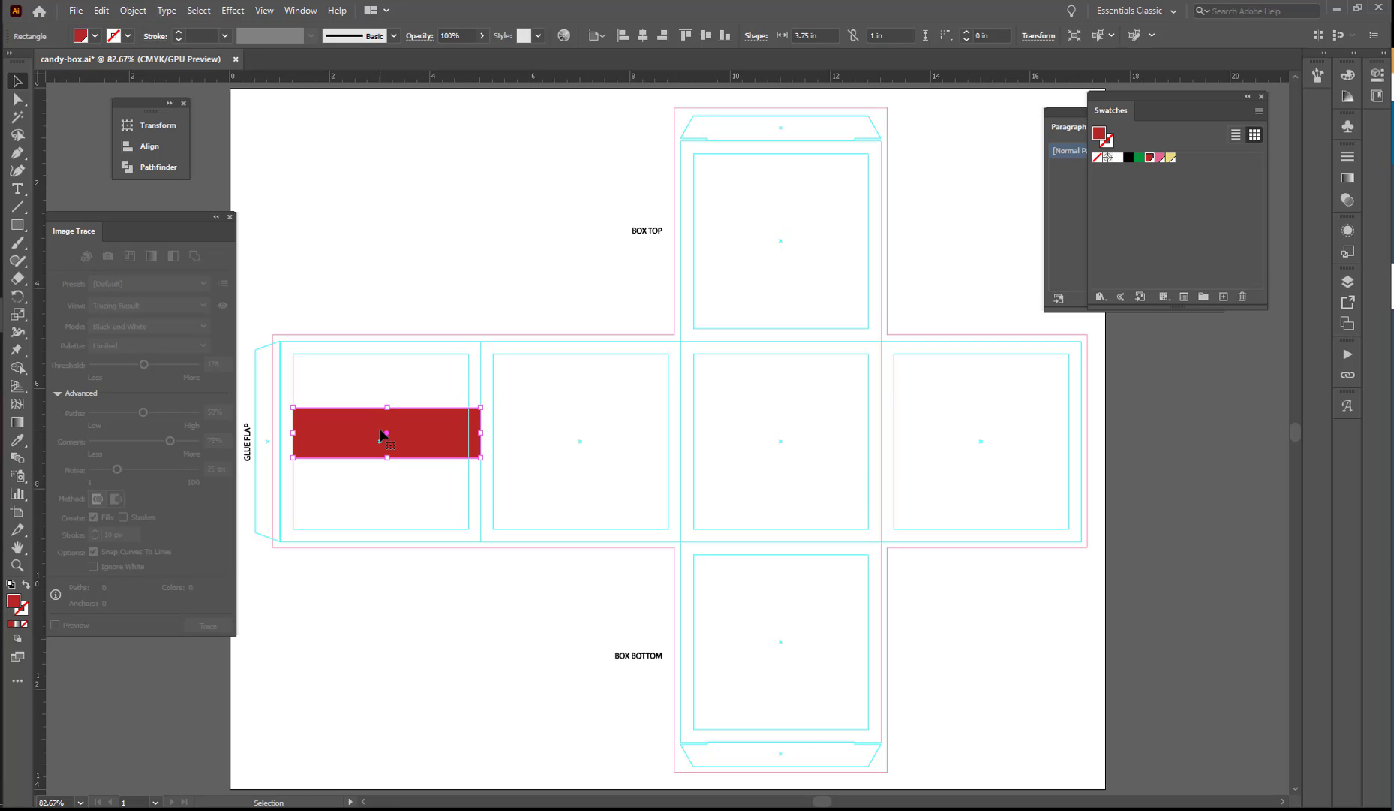
Add an anchor point at the middle of the red rectangle's left edge.
left_click(24, 157)
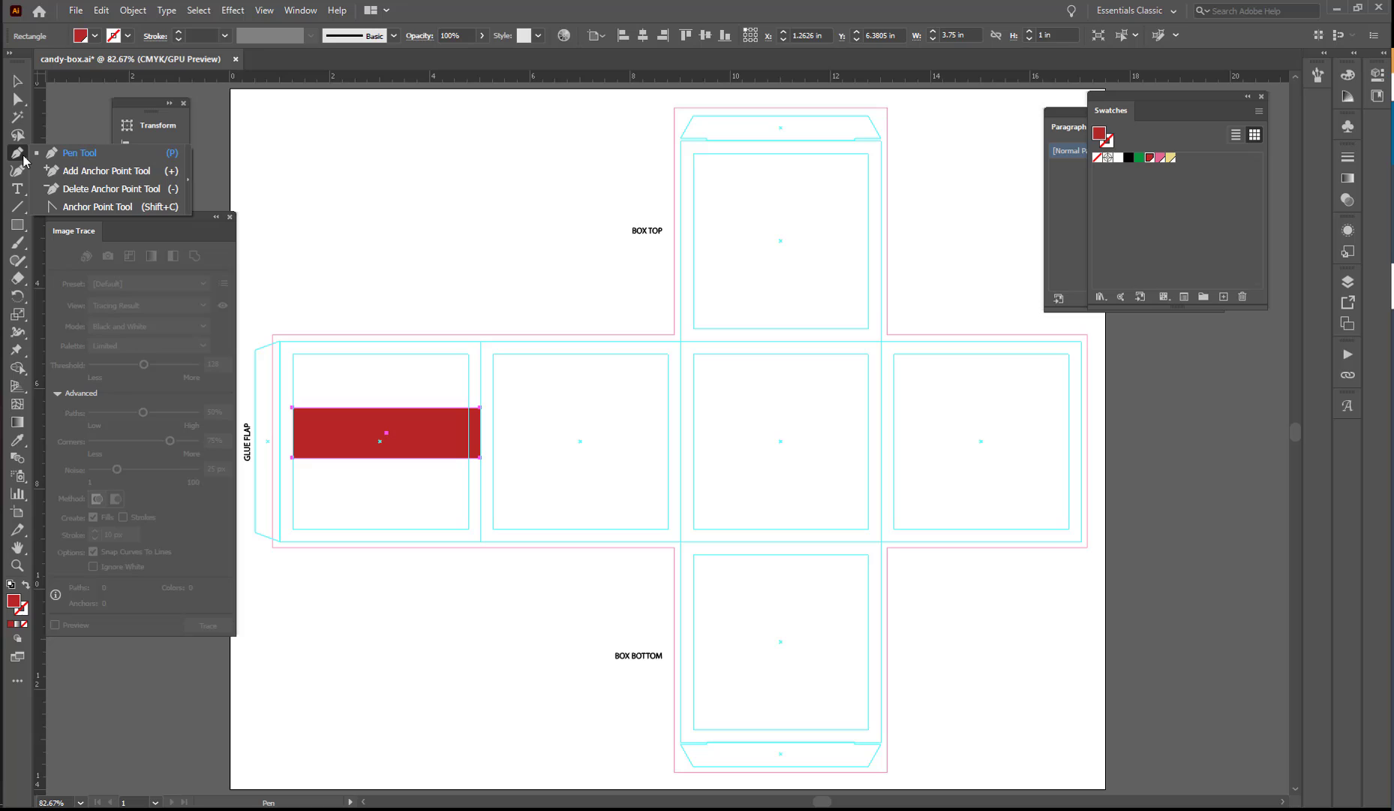
left_click(86, 171)
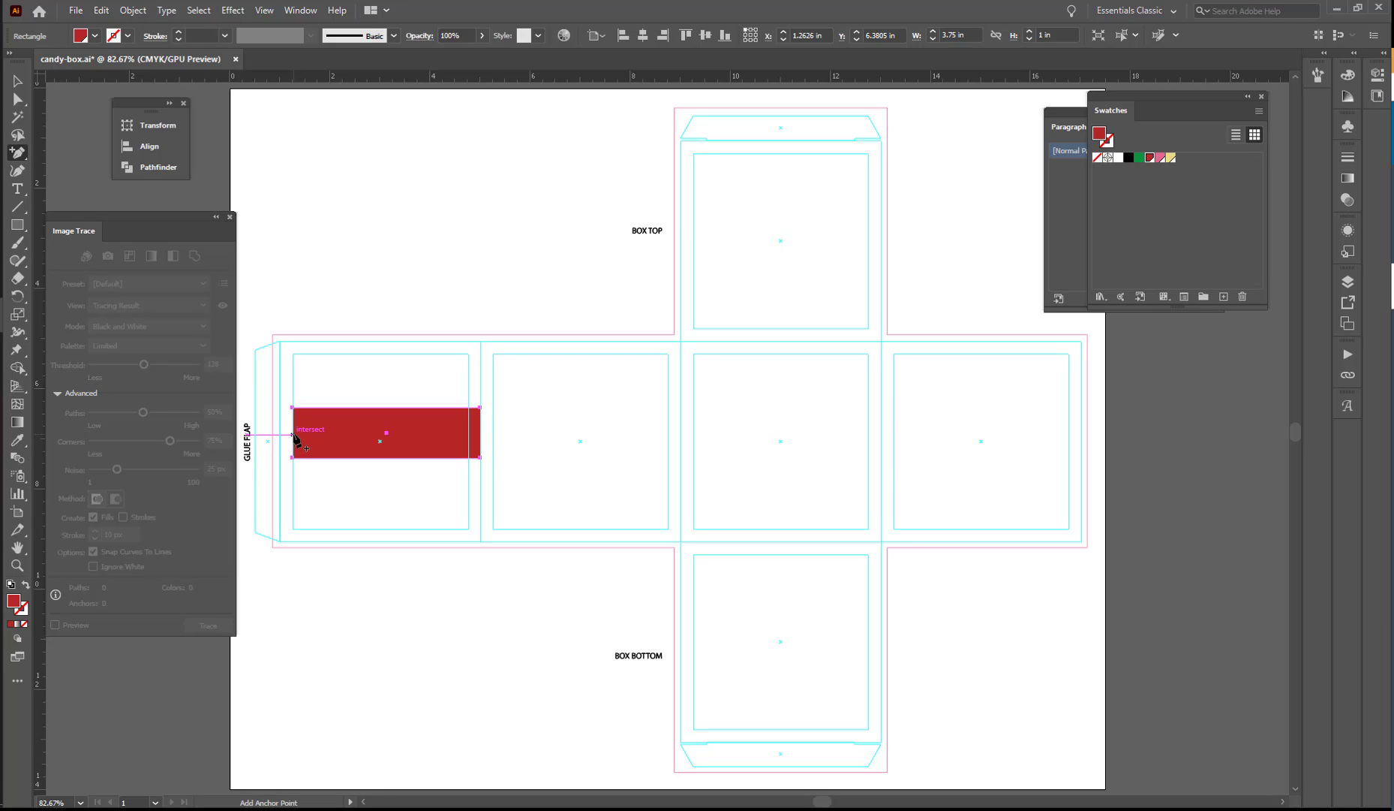
left_click(330, 434, "ctrl")
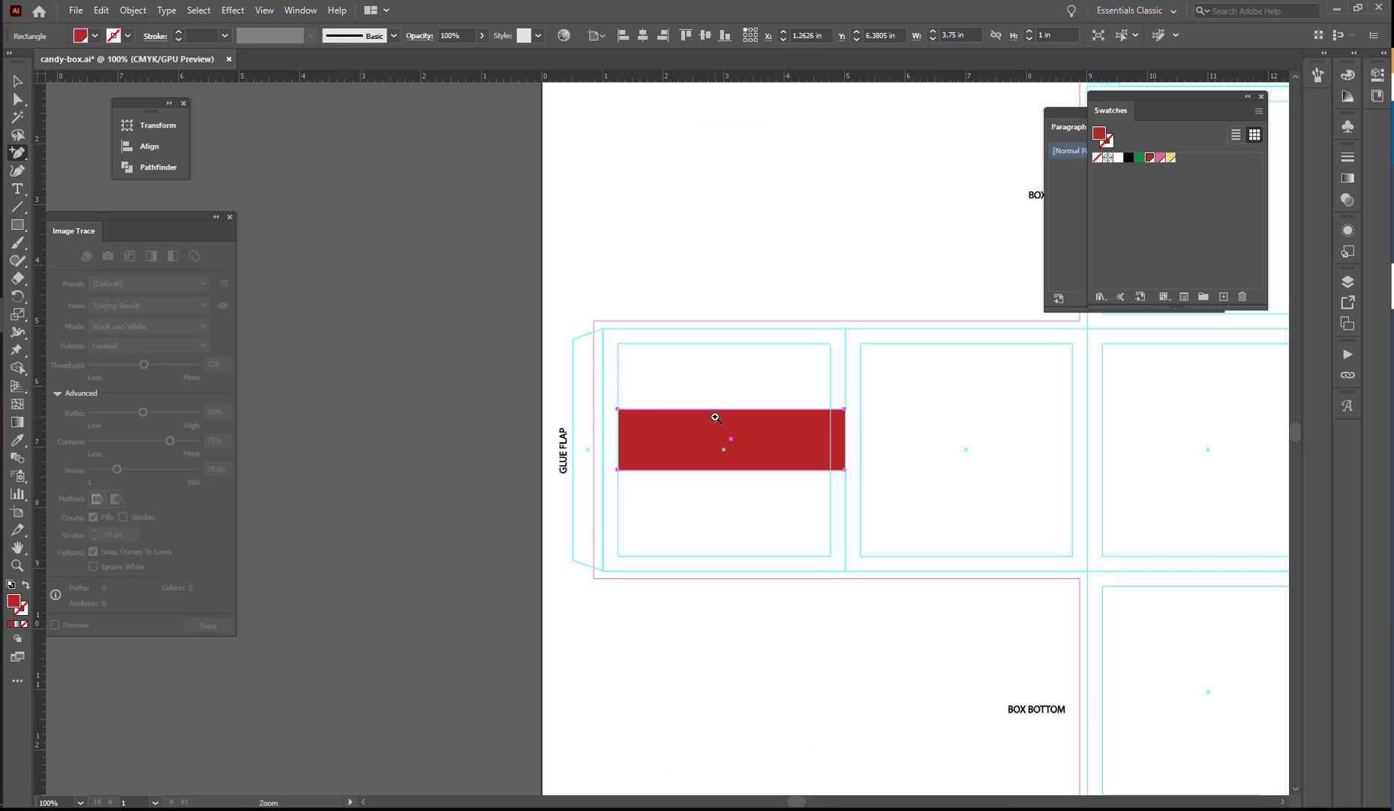
left_click(373, 413, "ctrl")
left_click(650, 475, "ctrl")
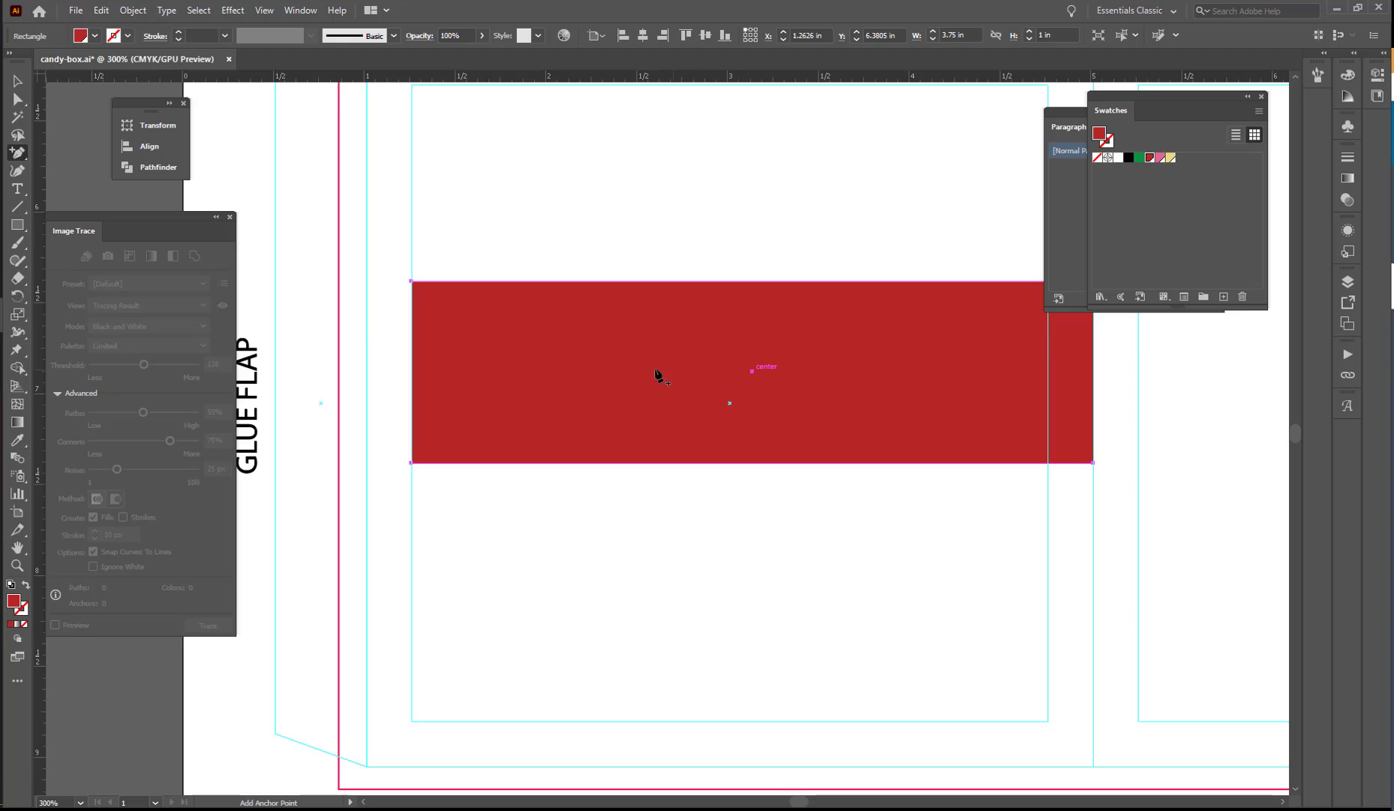
left_click(411, 372)
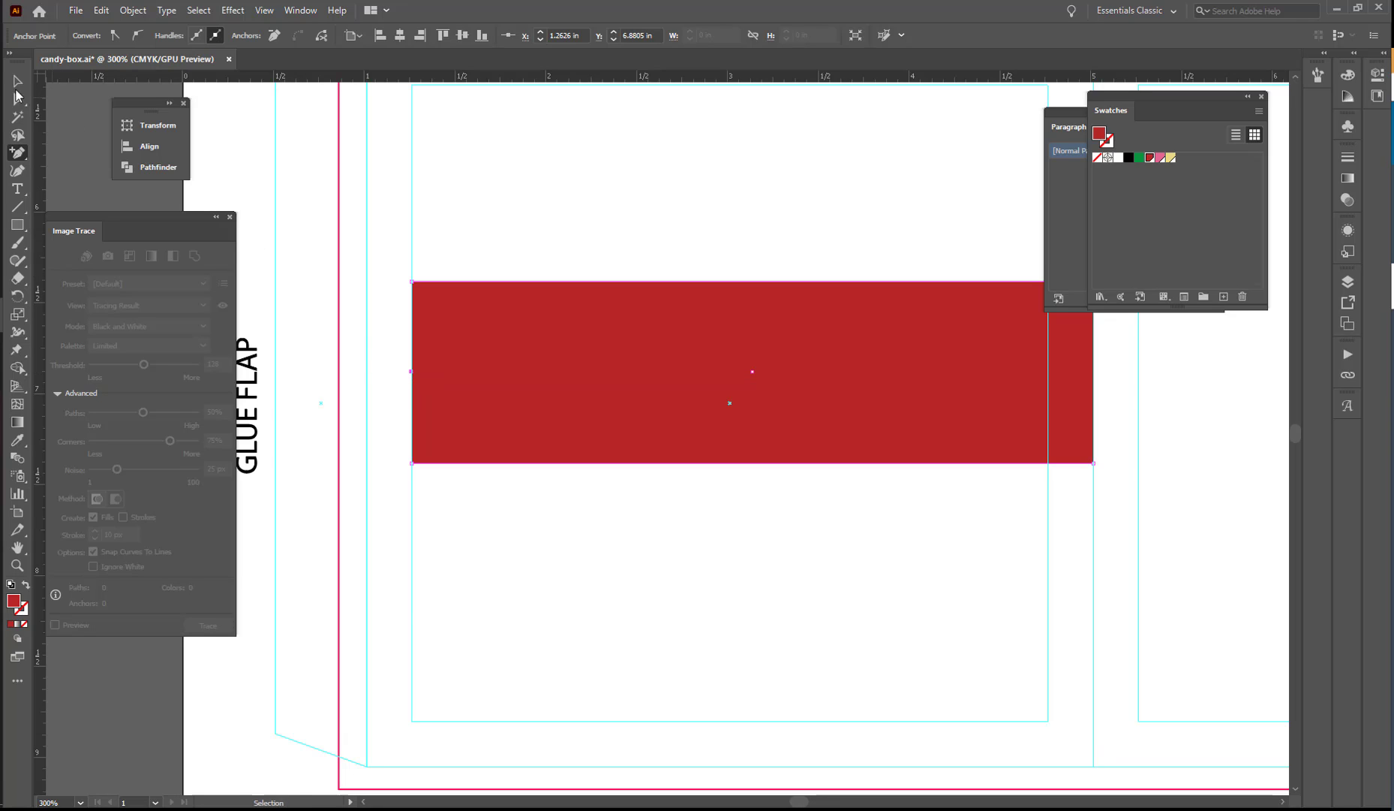
Move the new anchor point horizontally inward to about X 1.91 in, forming a V-shaped ribbon notch.
key("a")
left_click_drag(412, 371, 547, 372)
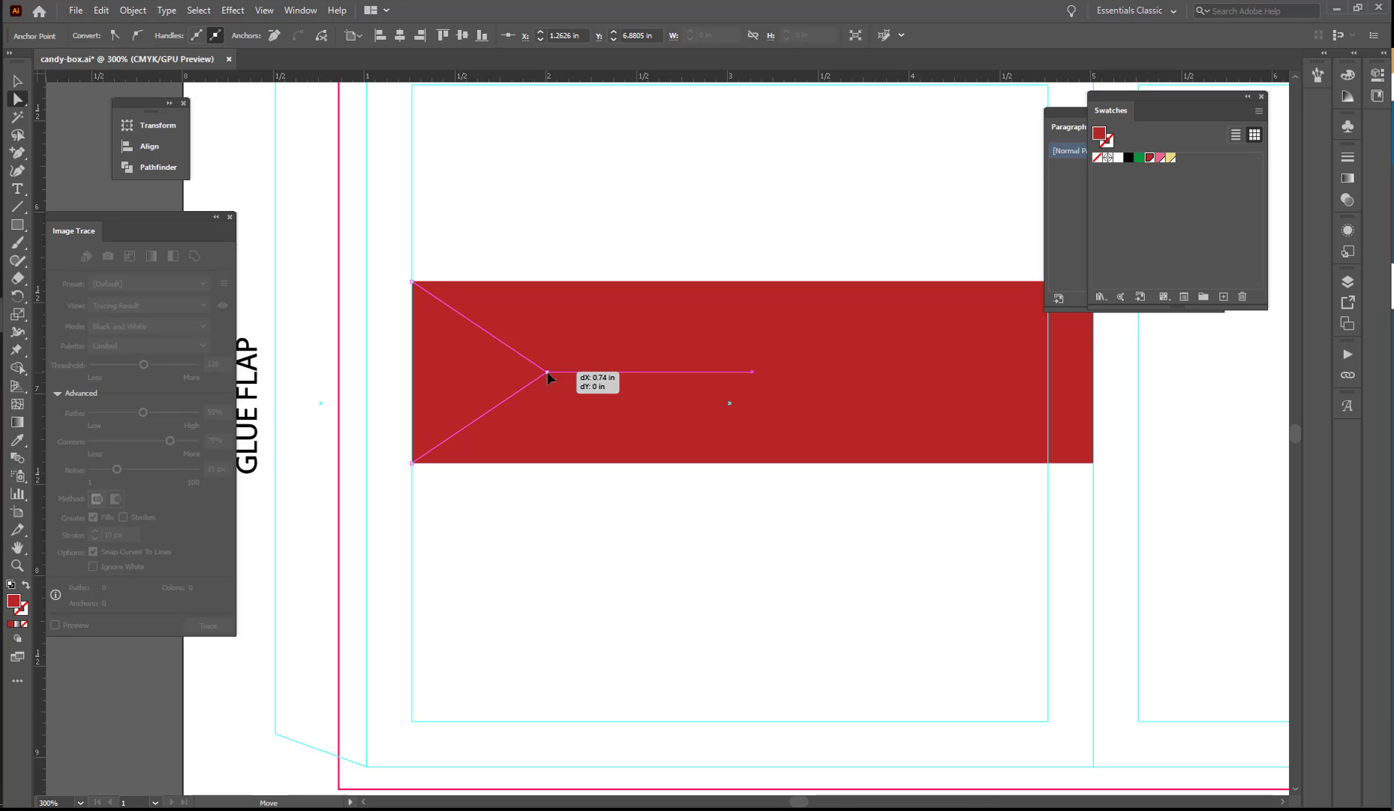
left_click_drag(548, 378, 528, 372)
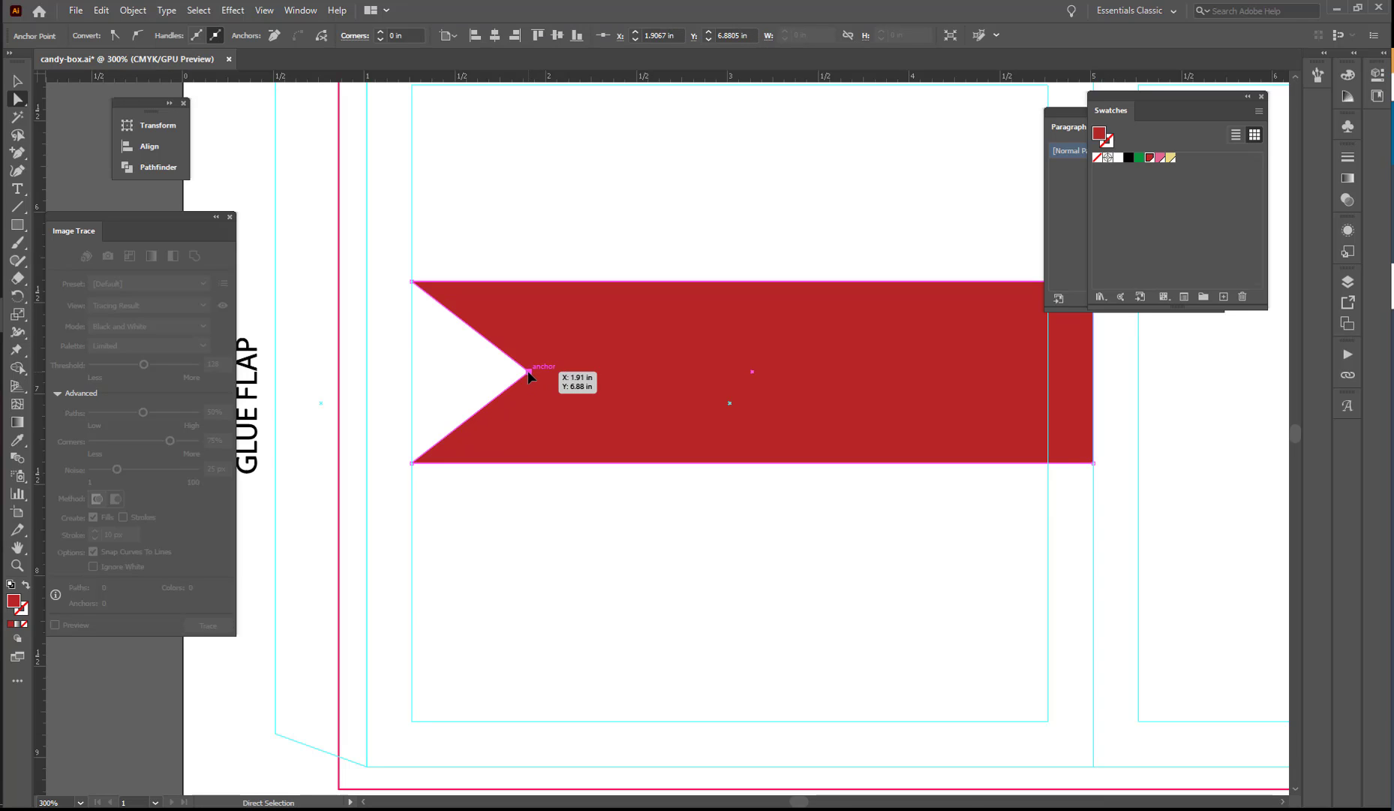
Create a copy of the notched ribbon shape reflected across the vertical axis.
key("v")
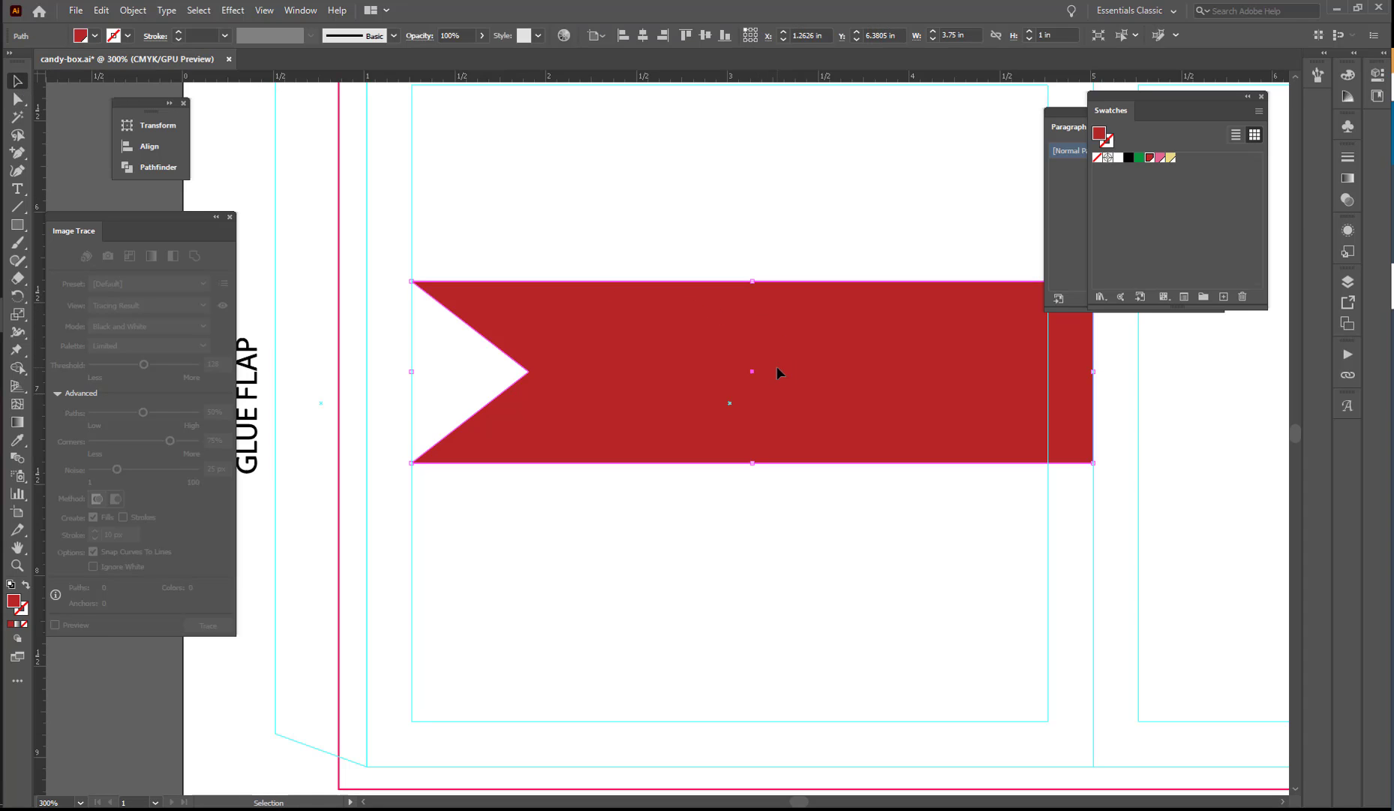
left_click(17, 295)
left_click(79, 315)
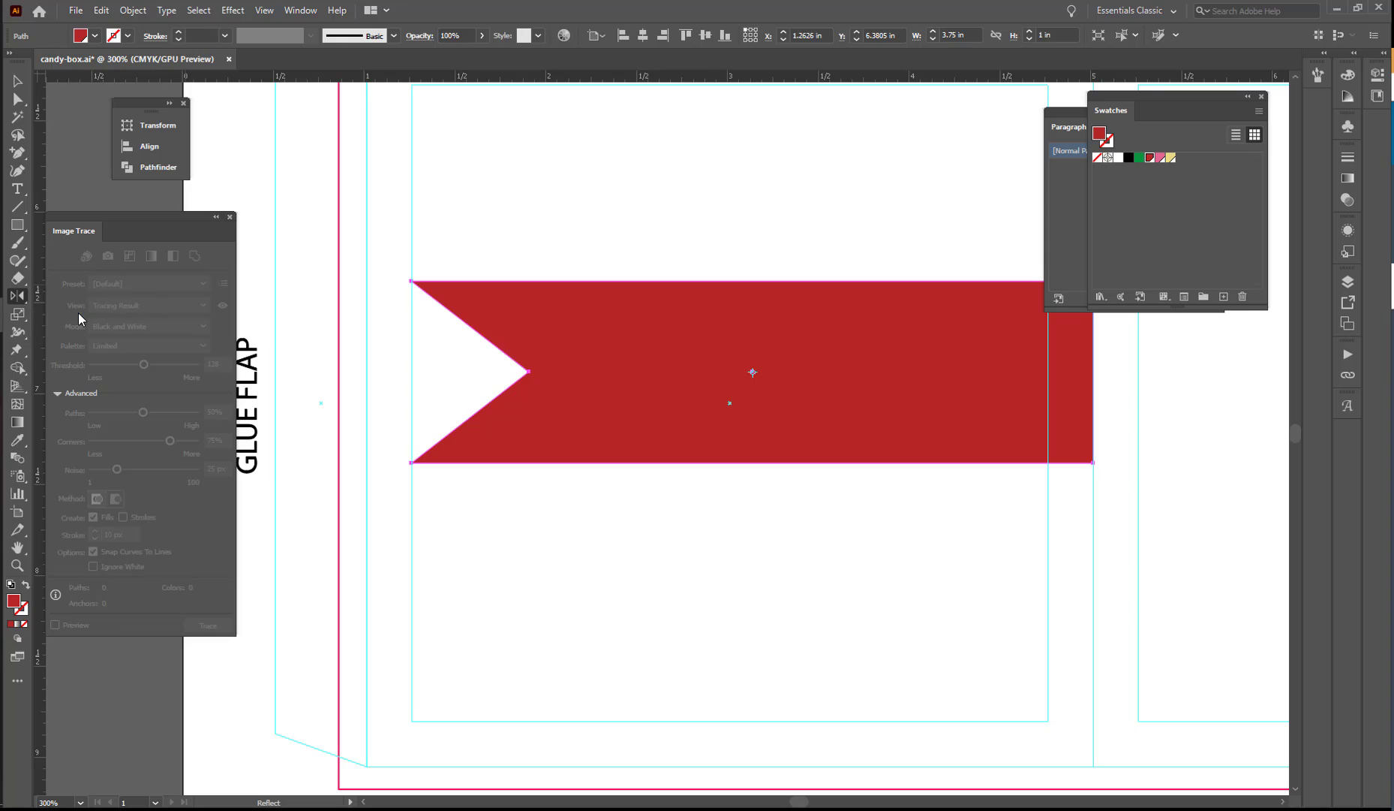
double_click(17, 297)
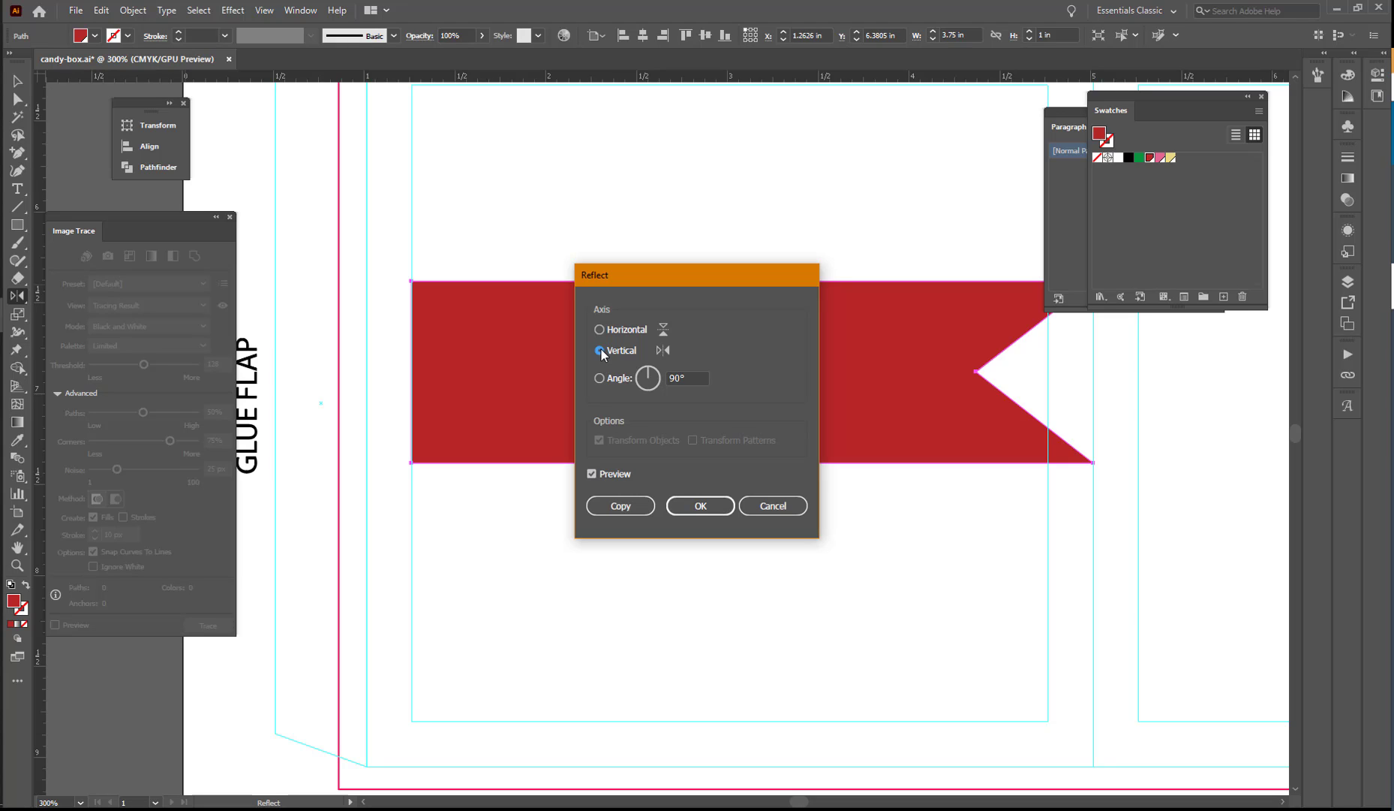
left_click(616, 506)
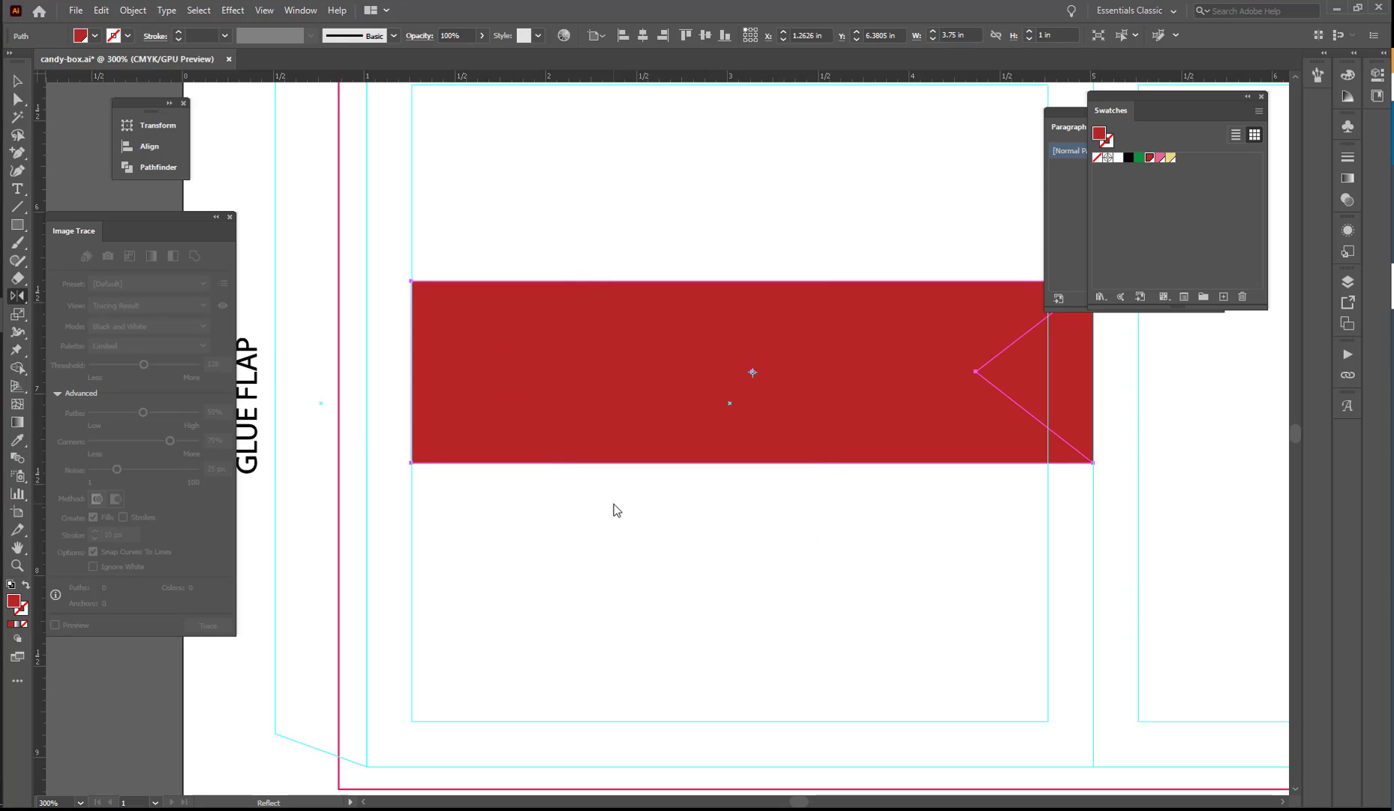
Move the reflected copy horizontally into the second side panel so its straight end meets the original's at the fold line.
left_click(17, 82)
left_click_drag(608, 378, 1291, 335)
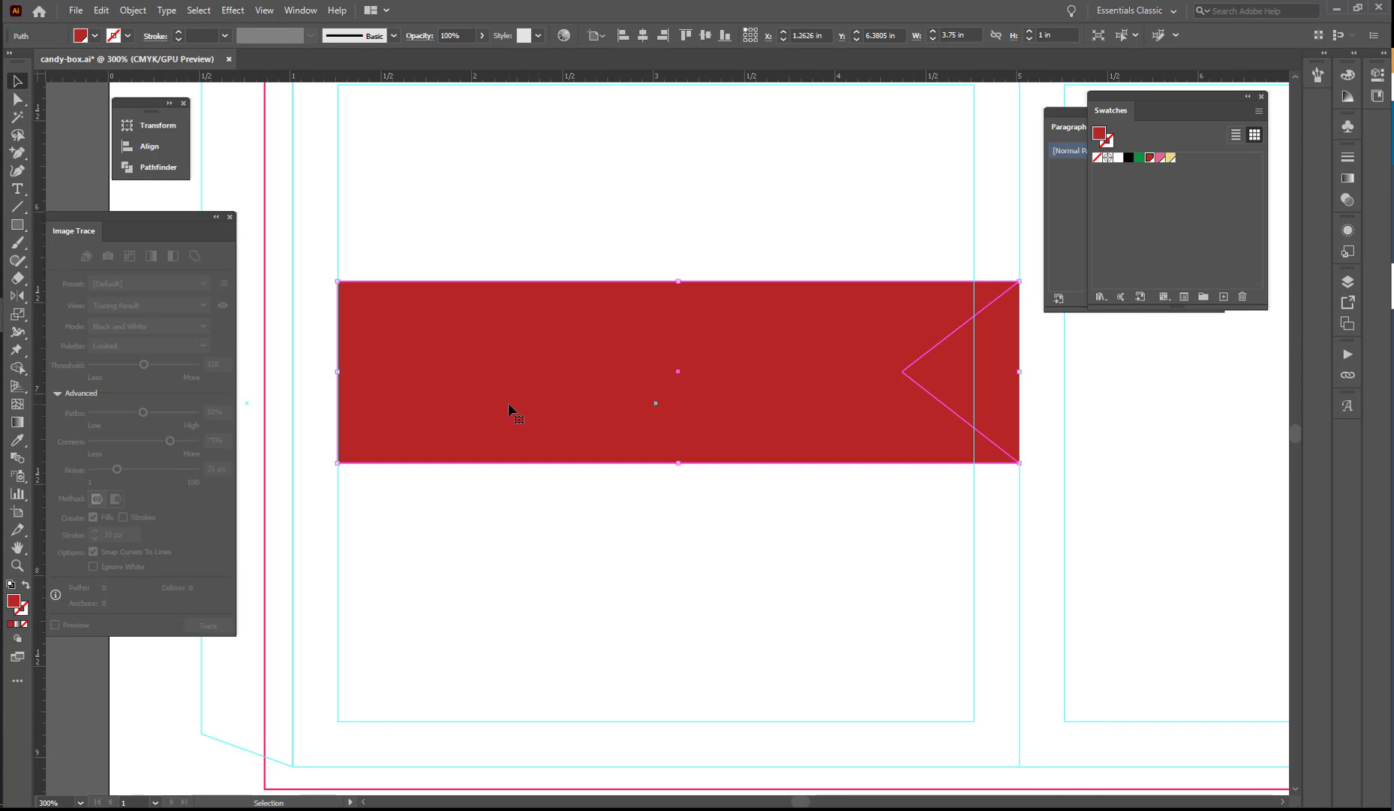
left_click_drag(395, 404, 1076, 391)
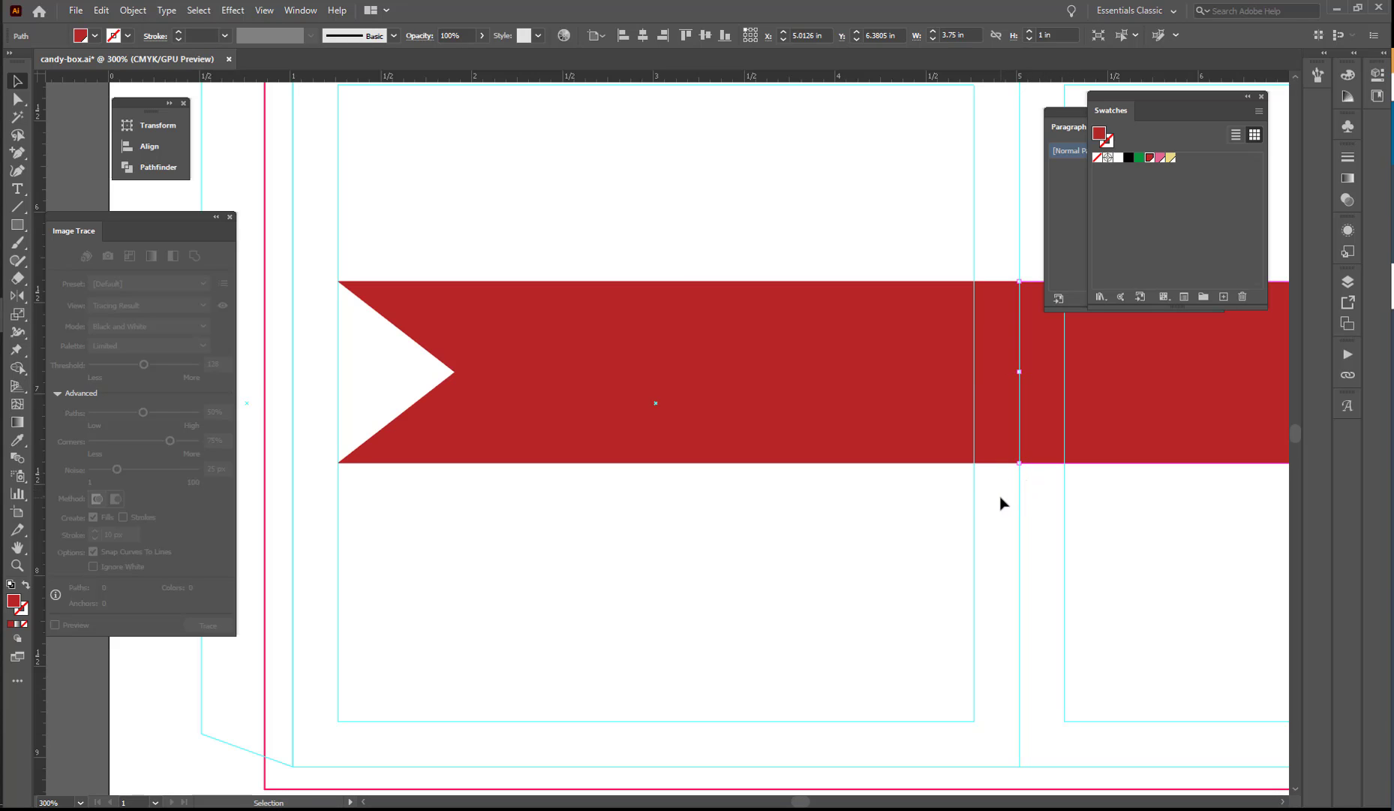
key("z")
left_click(996, 435, "alt")
left_click_drag(741, 514, 752, 516)
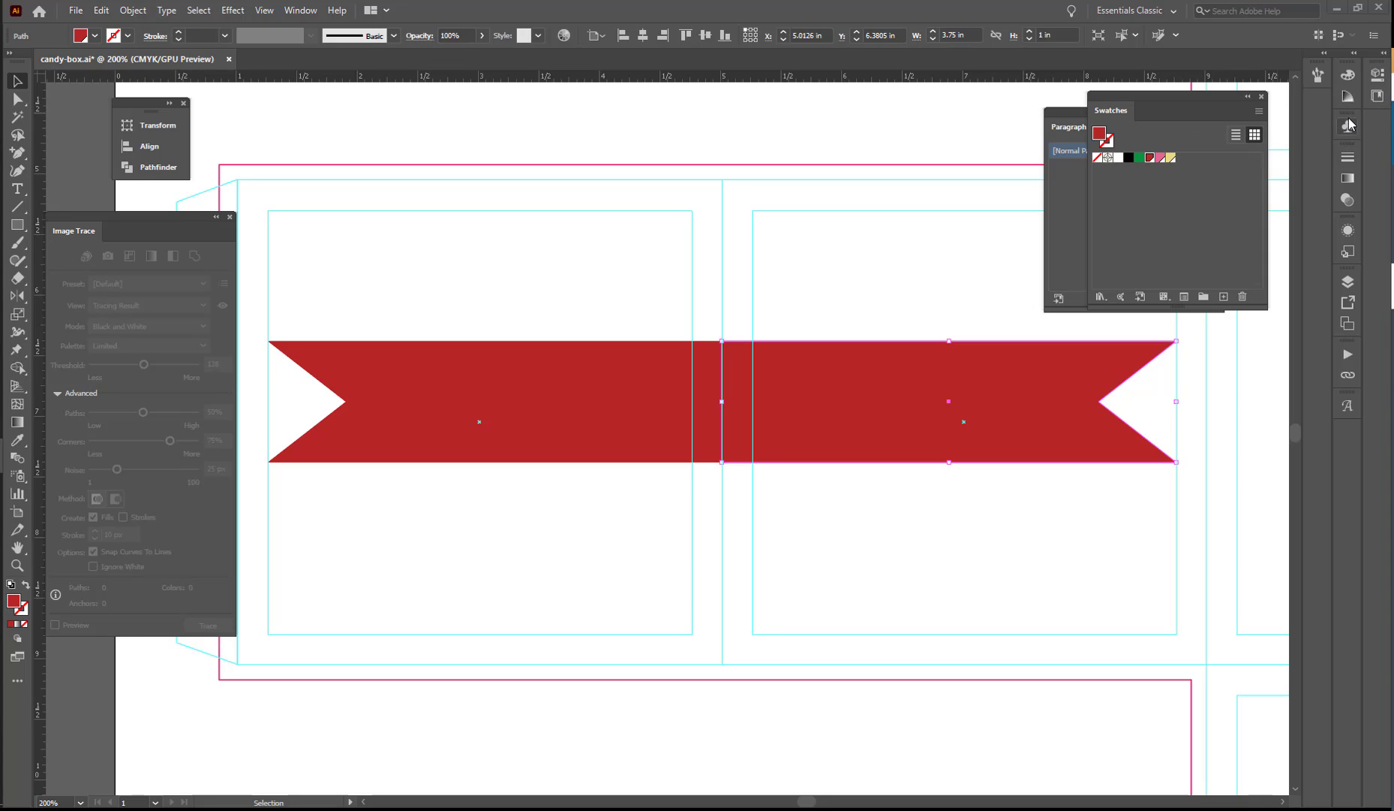
Move the reflected ribbon half onto the side 2 layer and make side 1 the active layer.
left_click(1348, 278)
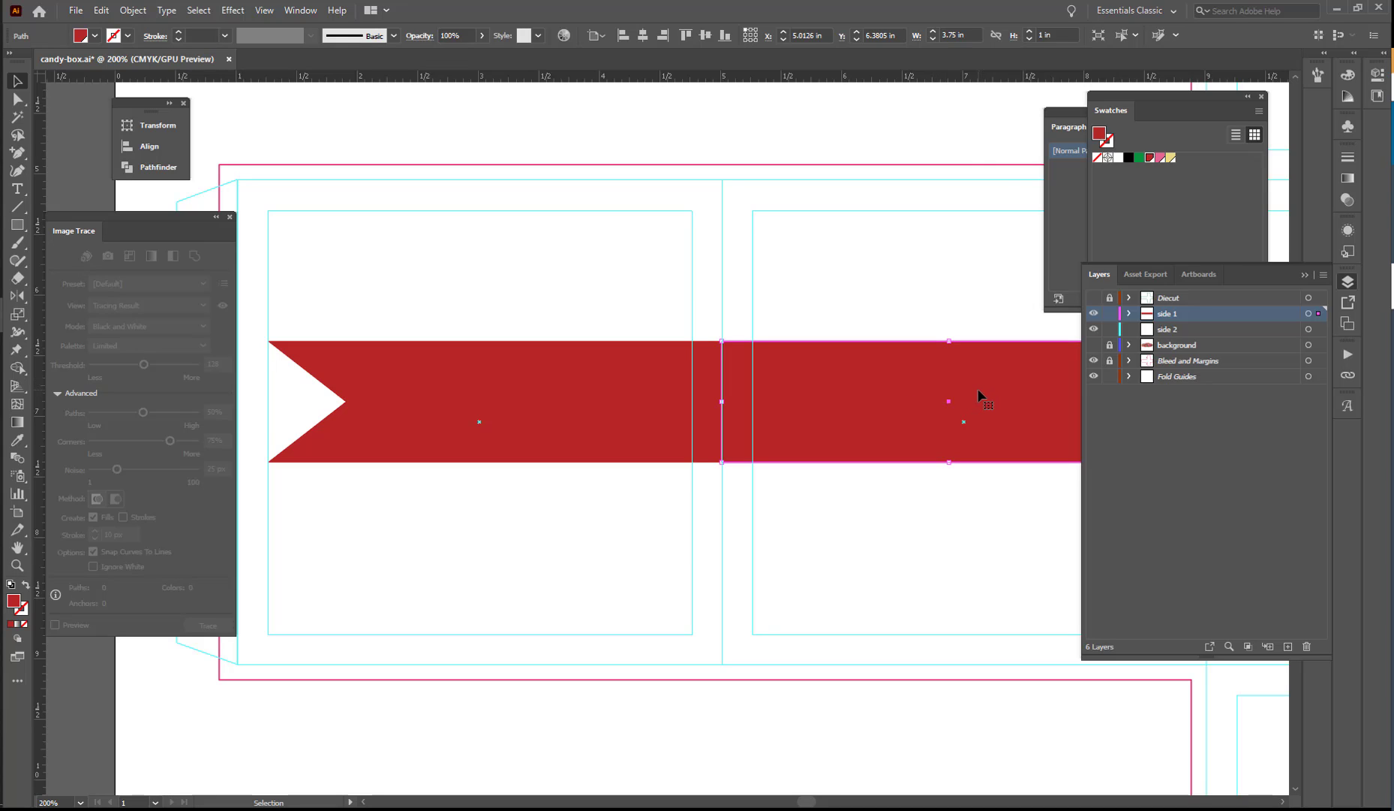
left_click_drag(1318, 318, 1319, 335)
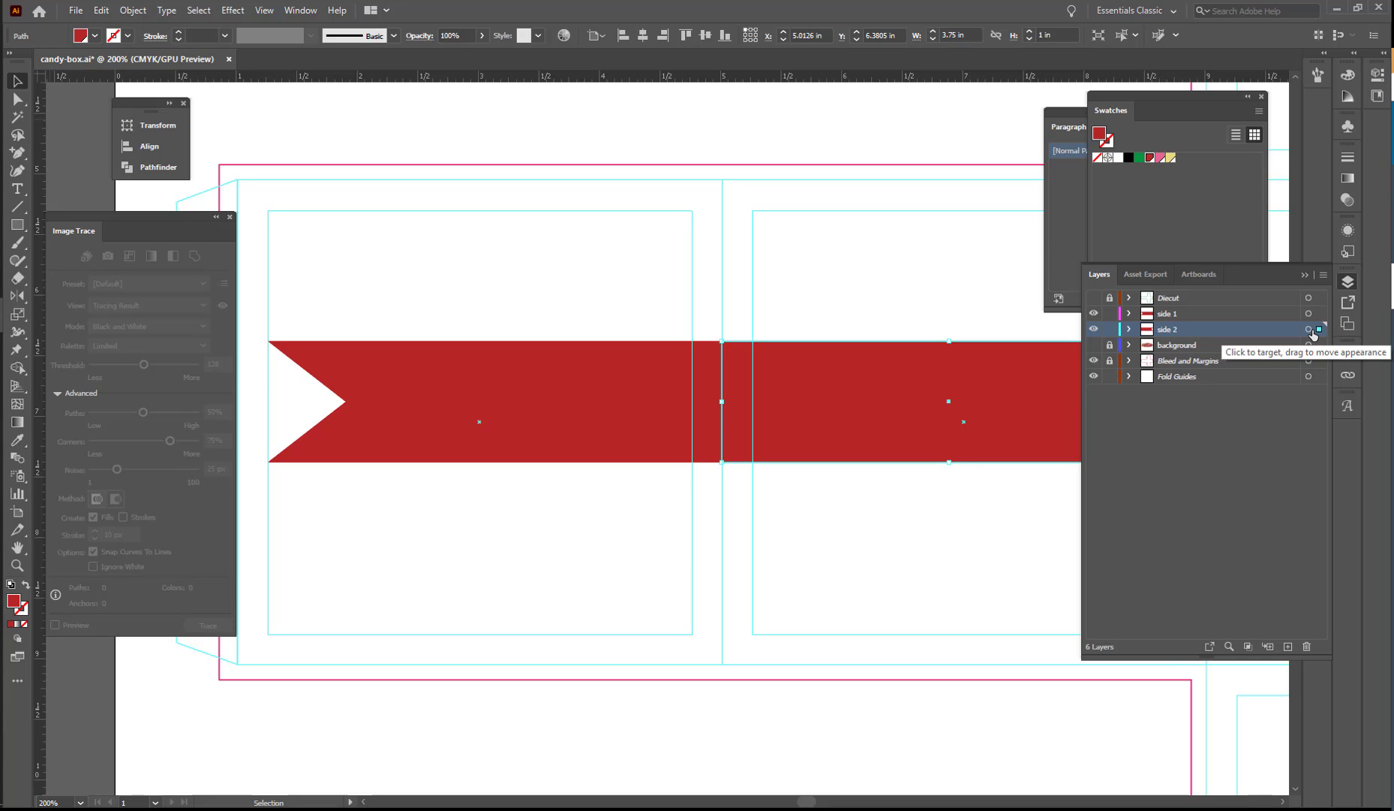
left_click(1347, 281)
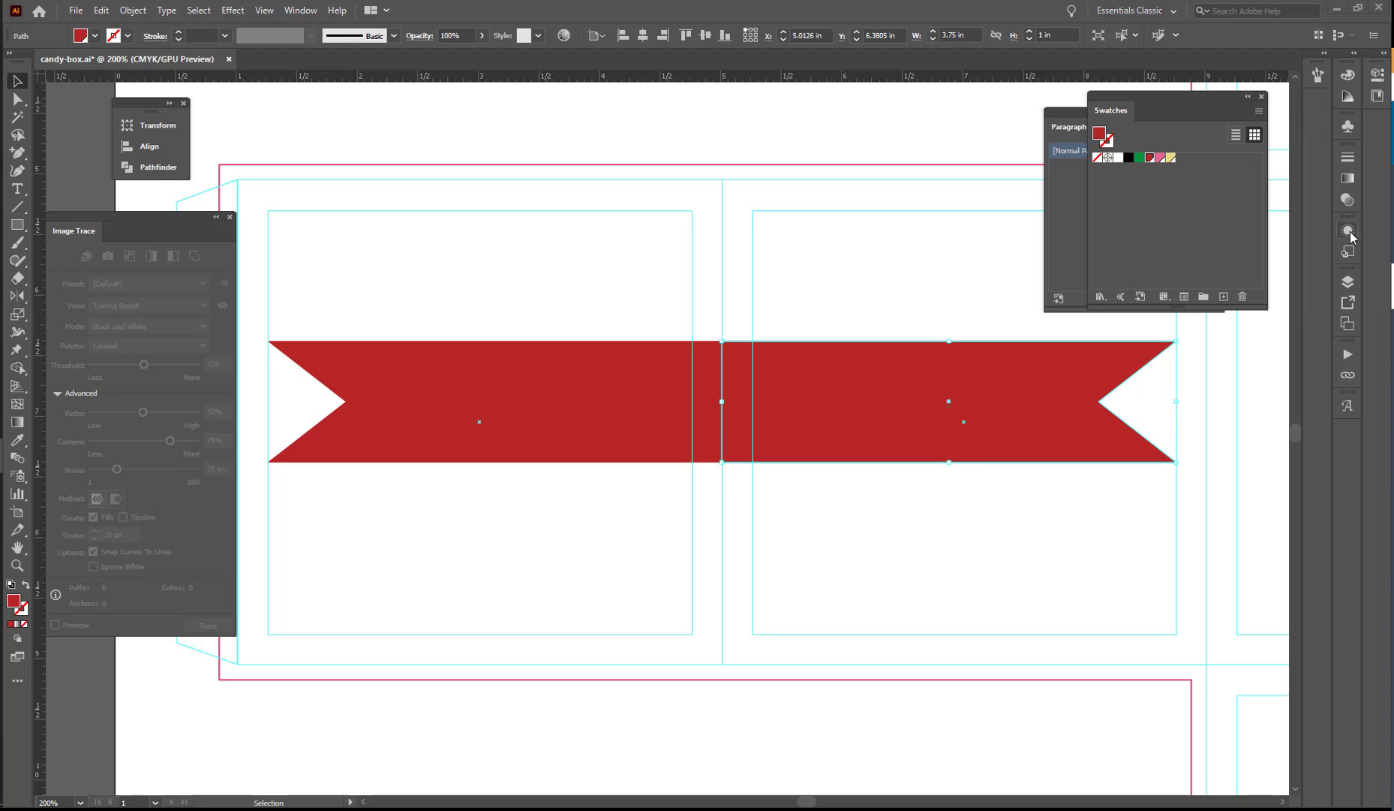
left_click(1348, 281)
left_click(1189, 317)
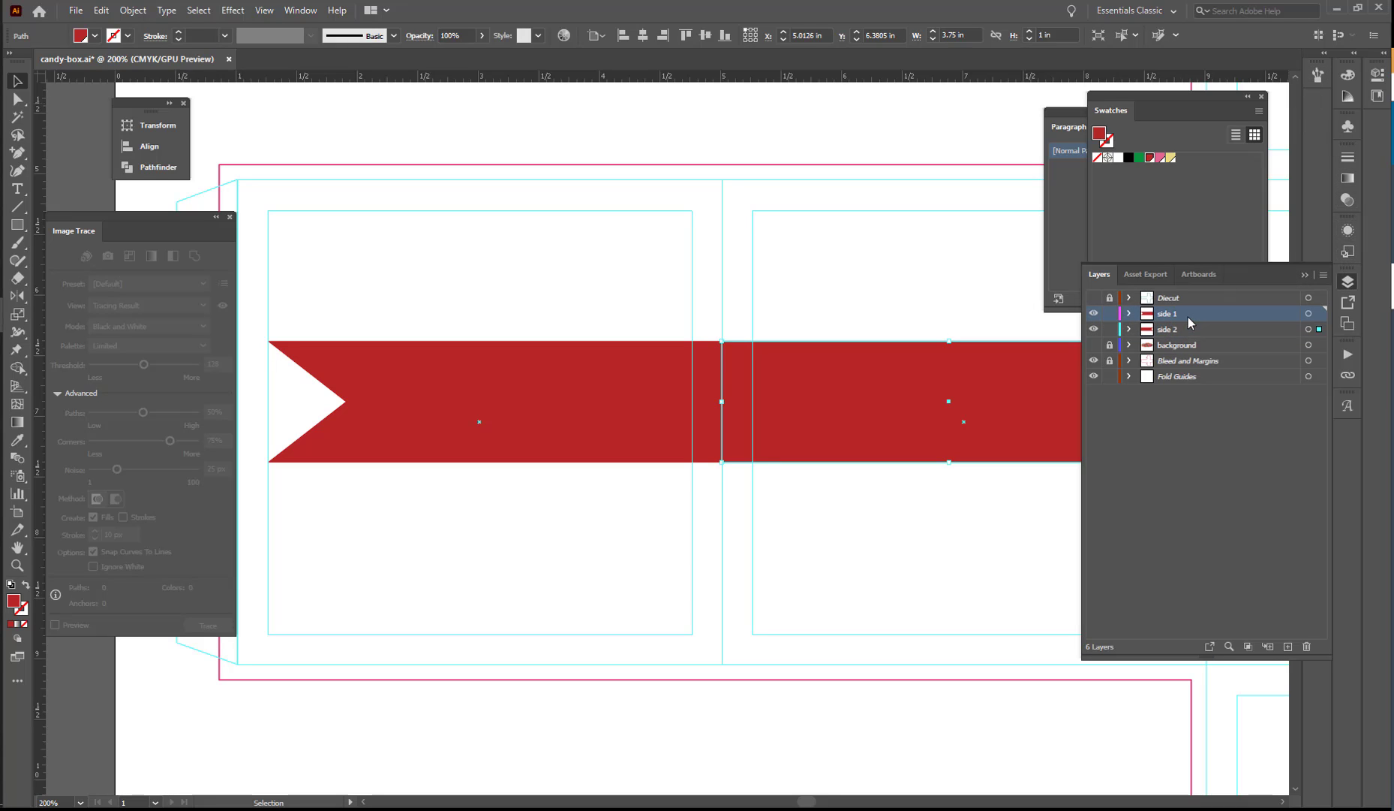